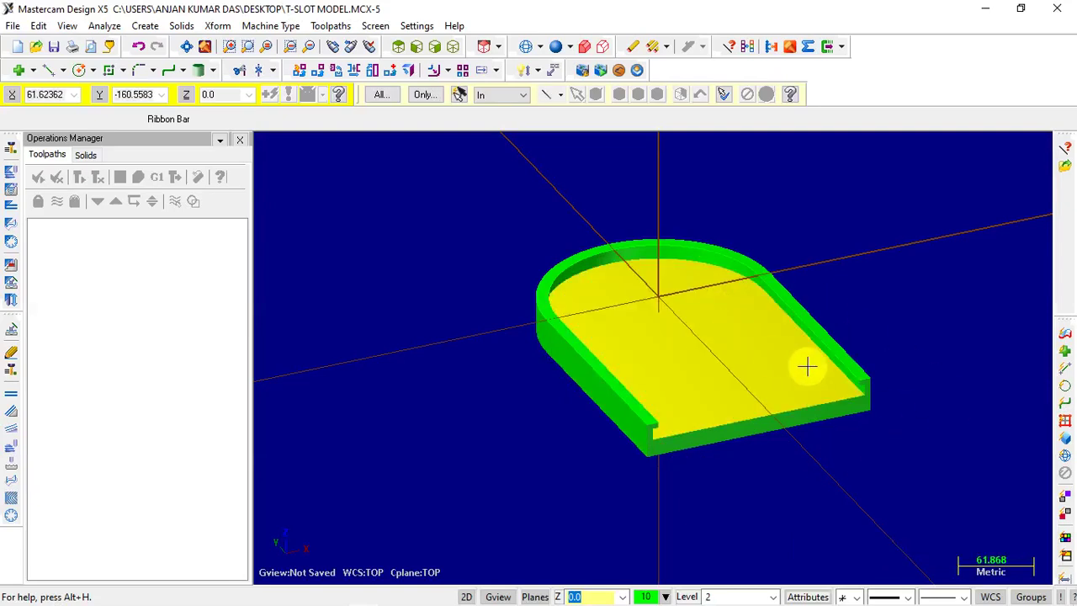
- Orbit and zoom in on the T-slot's end to inspect the slot floor from several angles
{"action": "left_click", "coordinate": [807, 366]}
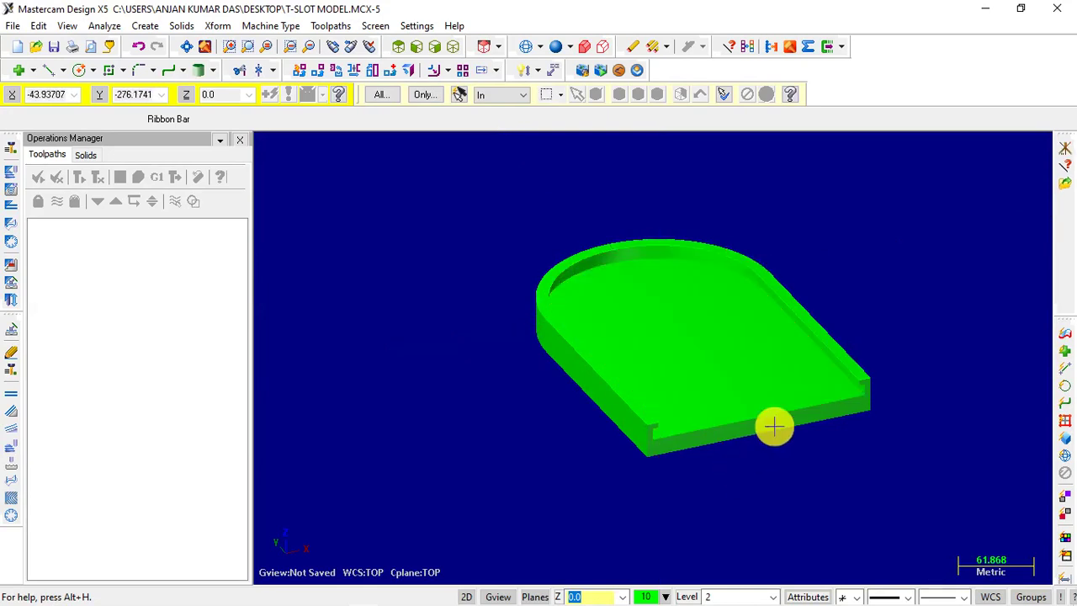
{"action": "scroll", "coordinate": [870, 338], "scroll_direction": "down", "scroll_amount": 1}
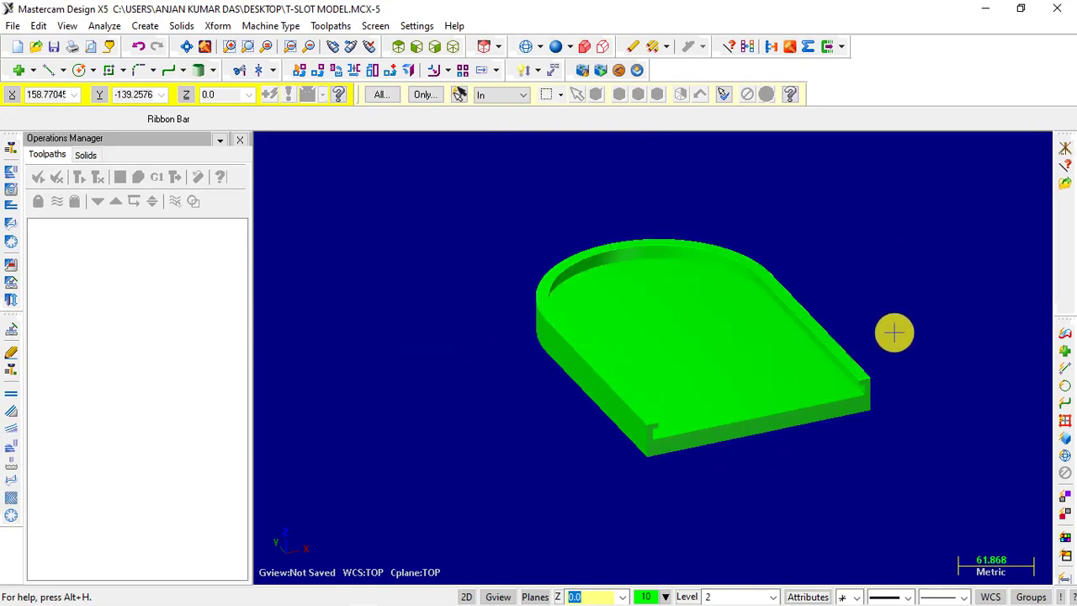
{"action": "mouse_move", "coordinate": [750, 309]}
{"action": "middle_mouse_down"}
{"action": "mouse_move", "coordinate": [901, 359]}
{"action": "mouse_move", "coordinate": [777, 354]}
{"action": "mouse_move", "coordinate": [954, 358]}
{"action": "mouse_move", "coordinate": [969, 378]}
{"action": "mouse_move", "coordinate": [988, 378]}
{"action": "middle_mouse_up"}
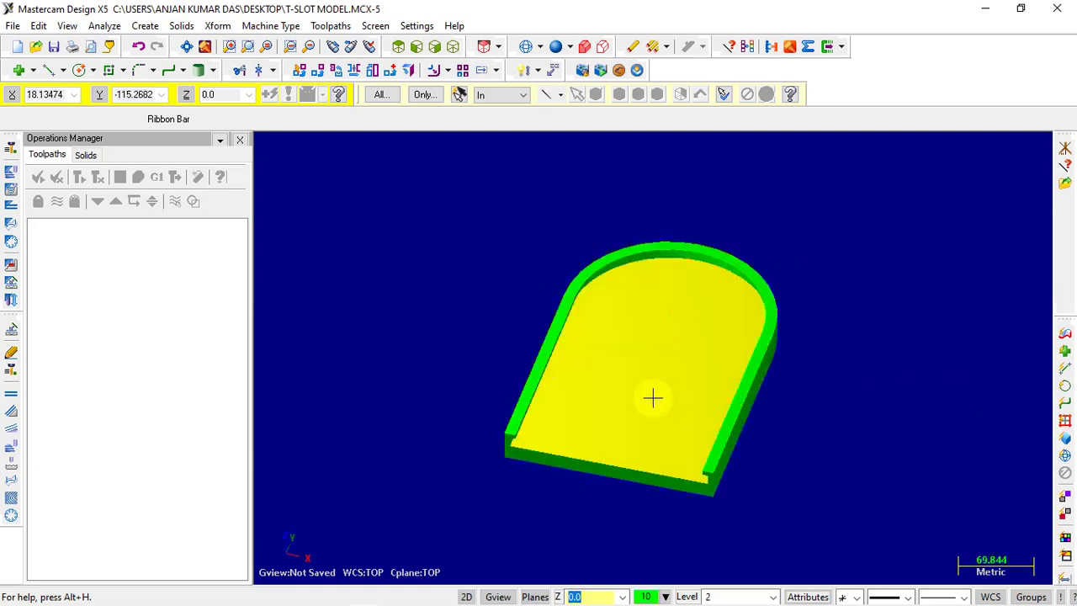
{"action": "mouse_move", "coordinate": [643, 342]}
{"action": "middle_mouse_down"}
{"action": "mouse_move", "coordinate": [679, 293]}
{"action": "mouse_move", "coordinate": [724, 301]}
{"action": "mouse_move", "coordinate": [665, 314]}
{"action": "middle_mouse_up"}
{"action": "scroll", "coordinate": [522, 356], "scroll_direction": "up", "scroll_amount": 2}
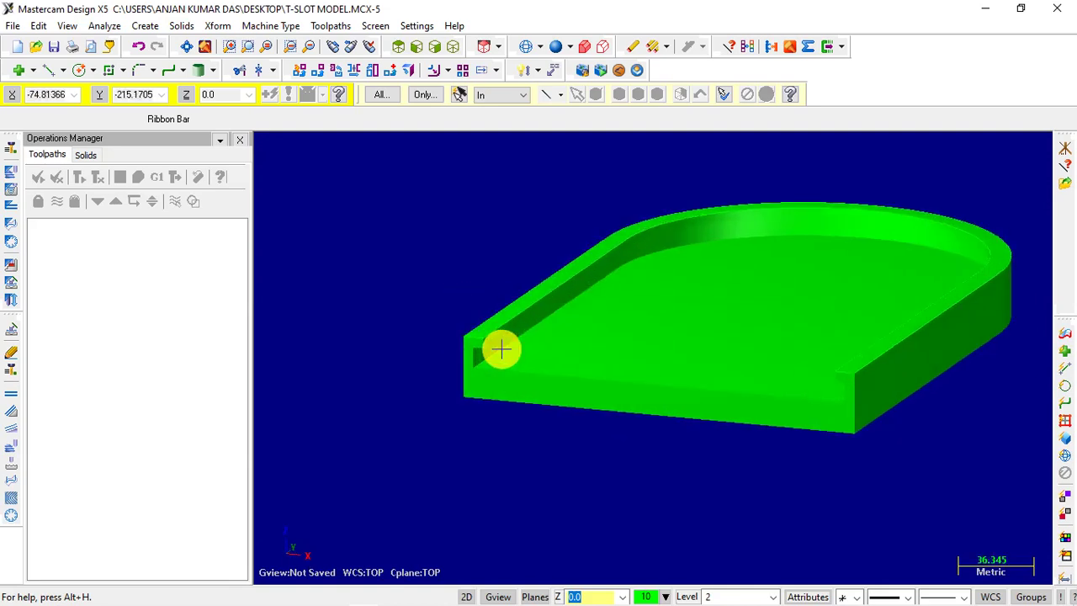
{"action": "scroll", "coordinate": [500, 351], "scroll_direction": "up", "scroll_amount": 2}
{"action": "scroll", "coordinate": [531, 349], "scroll_direction": "down", "scroll_amount": 1}
{"action": "mouse_move", "coordinate": [557, 358]}
{"action": "middle_mouse_down"}
{"action": "mouse_move", "coordinate": [642, 344]}
{"action": "mouse_move", "coordinate": [618, 354]}
{"action": "mouse_move", "coordinate": [385, 335]}
{"action": "mouse_move", "coordinate": [394, 335]}
{"action": "mouse_move", "coordinate": [378, 319]}
{"action": "mouse_move", "coordinate": [494, 310]}
{"action": "mouse_move", "coordinate": [412, 323]}
{"action": "middle_mouse_up"}
{"action": "scroll", "coordinate": [394, 331], "scroll_direction": "up", "scroll_amount": 2}
{"action": "scroll", "coordinate": [354, 301], "scroll_direction": "down", "scroll_amount": 2}
{"action": "scroll", "coordinate": [481, 312], "scroll_direction": "down", "scroll_amount": 1}
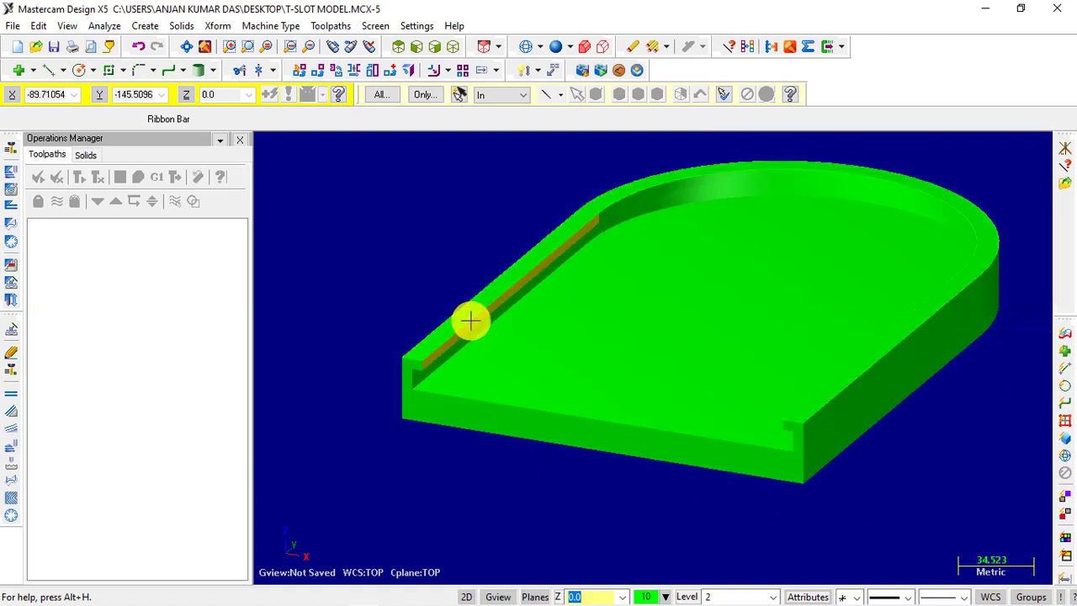
- Tilt to an edge-on view of the plate and bring up the standard views menu
{"action": "middle_click_drag", "start_coordinate": [471, 321], "coordinate": [567, 300]}
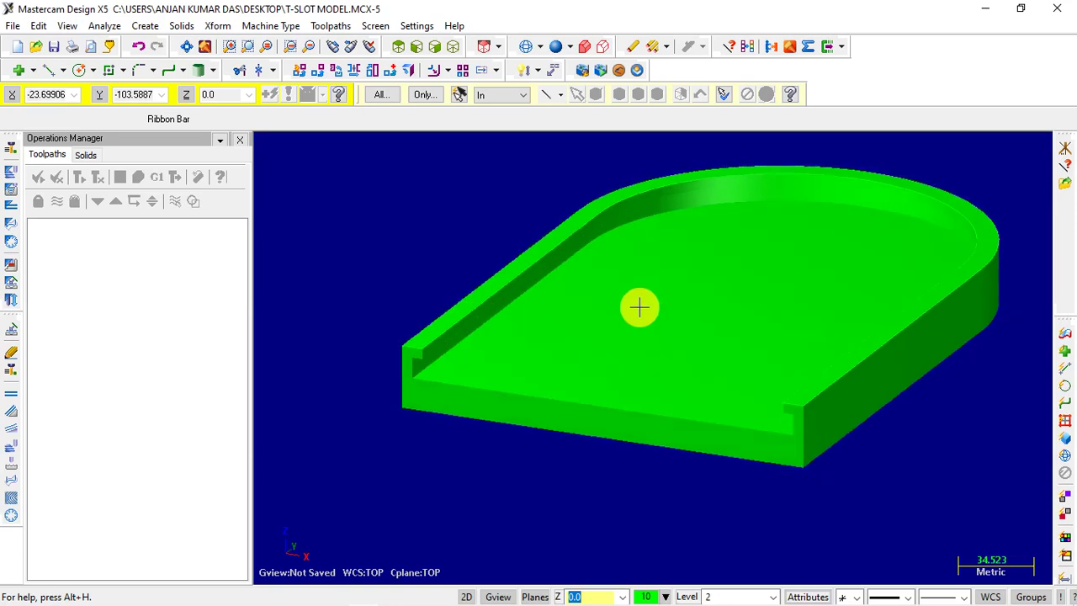
{"action": "mouse_move", "coordinate": [640, 308]}
{"action": "middle_mouse_down"}
{"action": "mouse_move", "coordinate": [608, 295]}
{"action": "mouse_move", "coordinate": [631, 291]}
{"action": "middle_mouse_up"}
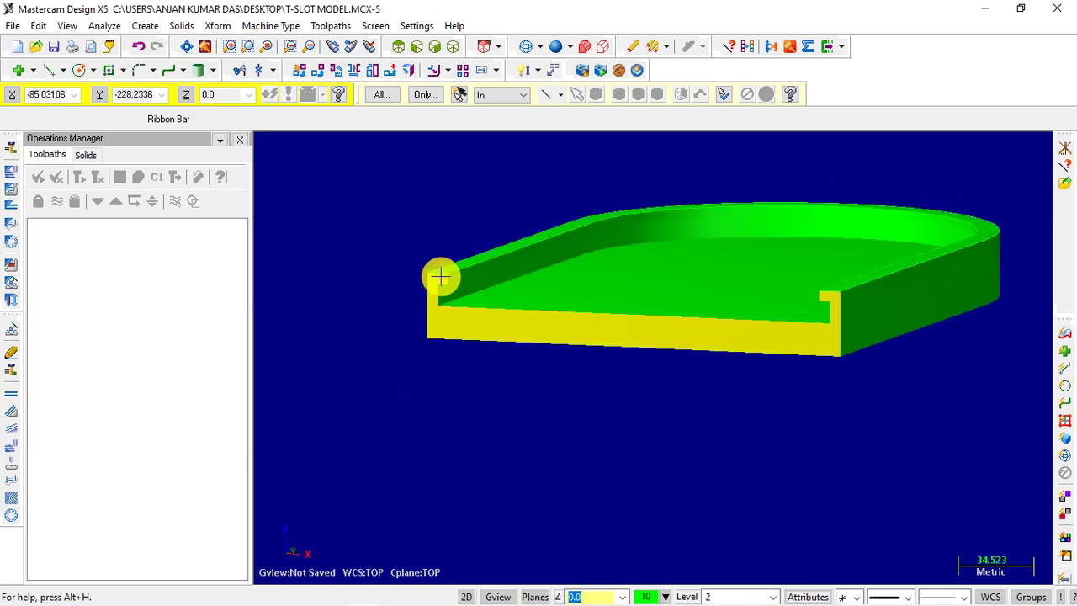
{"action": "scroll", "coordinate": [441, 281], "scroll_direction": "up", "scroll_amount": 1}
{"action": "scroll", "coordinate": [457, 269], "scroll_direction": "up", "scroll_amount": 2}
{"action": "scroll", "coordinate": [444, 292], "scroll_direction": "up", "scroll_amount": 2}
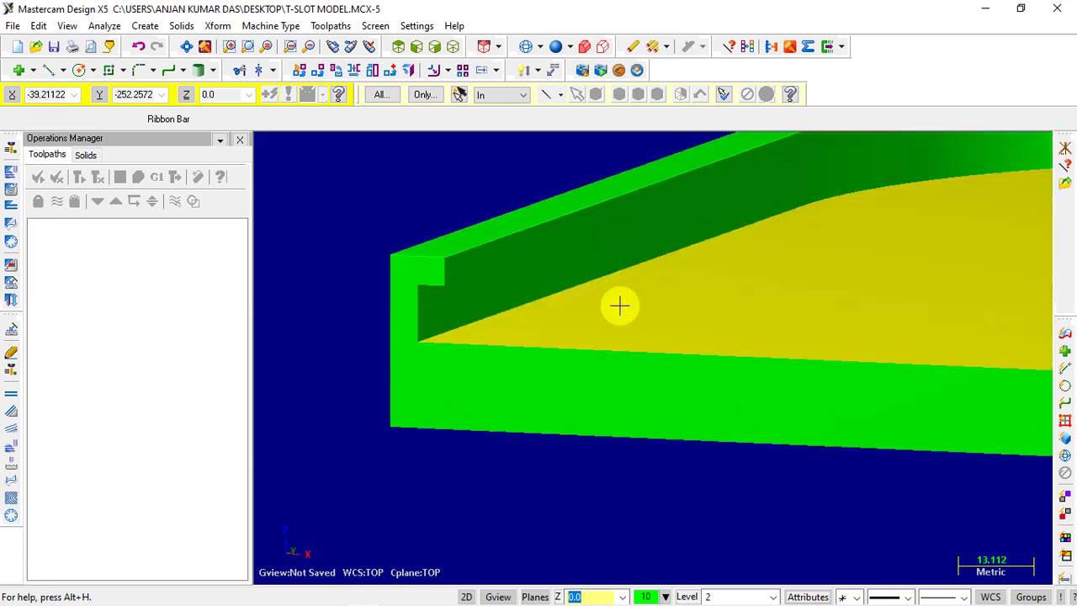
{"action": "right_click", "coordinate": [330, 200]}
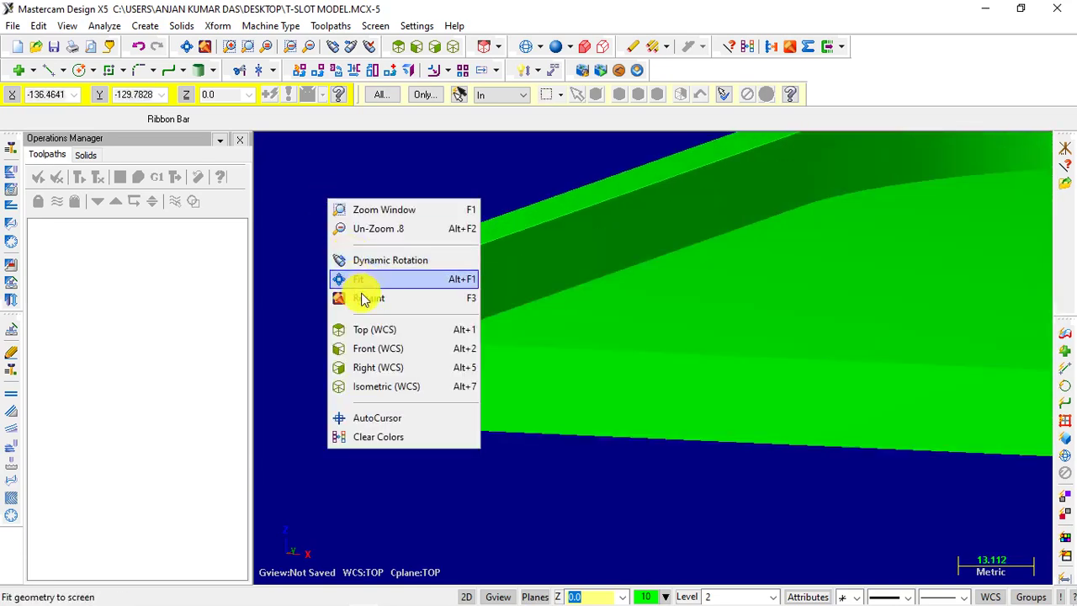
- Switch to the Front (WCS) view of the part
{"action": "left_click", "coordinate": [383, 348]}
{"action": "scroll", "coordinate": [384, 344], "scroll_direction": "down", "scroll_amount": 1}
{"action": "scroll", "coordinate": [411, 344], "scroll_direction": "down", "scroll_amount": 1}
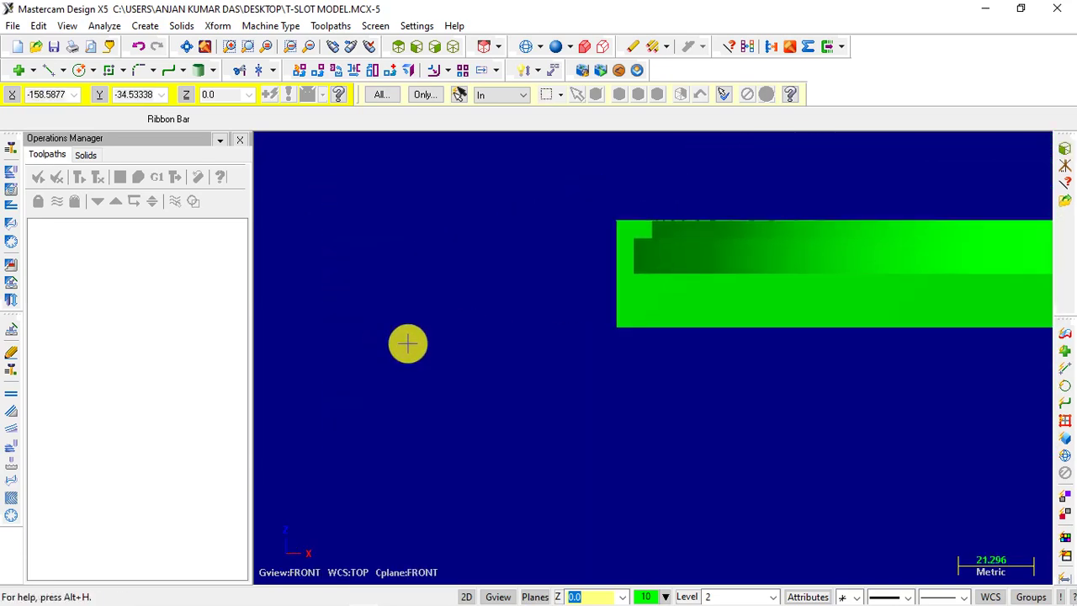
{"action": "scroll", "coordinate": [406, 344], "scroll_direction": "down", "scroll_amount": 1}
{"action": "scroll", "coordinate": [744, 210], "scroll_direction": "up", "scroll_amount": 2}
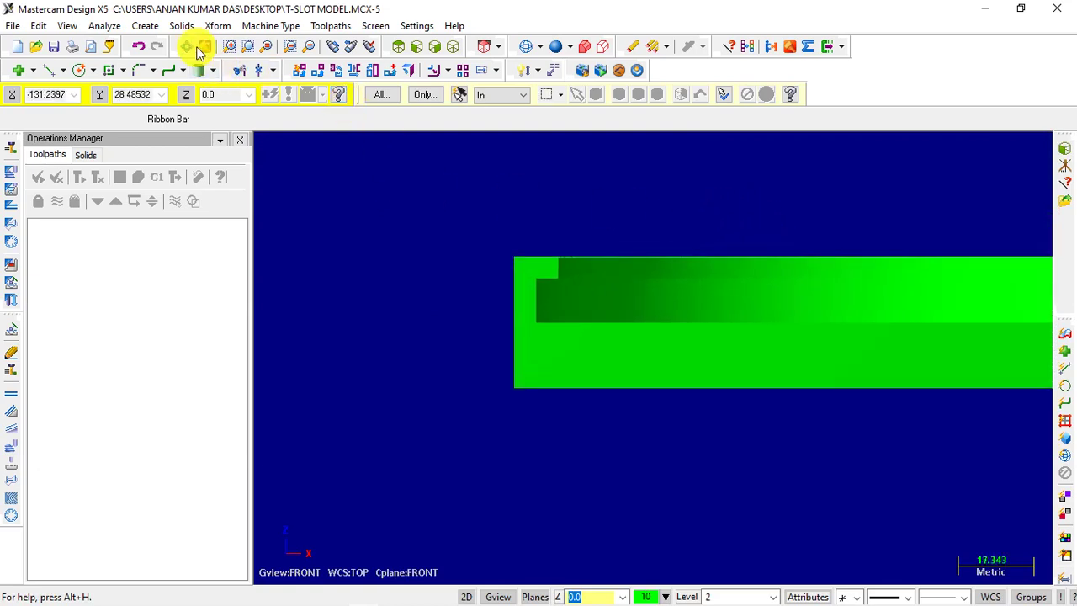
- Add a 5.00 horizontal dimension across the slot lip, placed left of the part
{"action": "left_click", "coordinate": [144, 26]}
{"action": "mouse_move", "coordinate": [170, 196]}
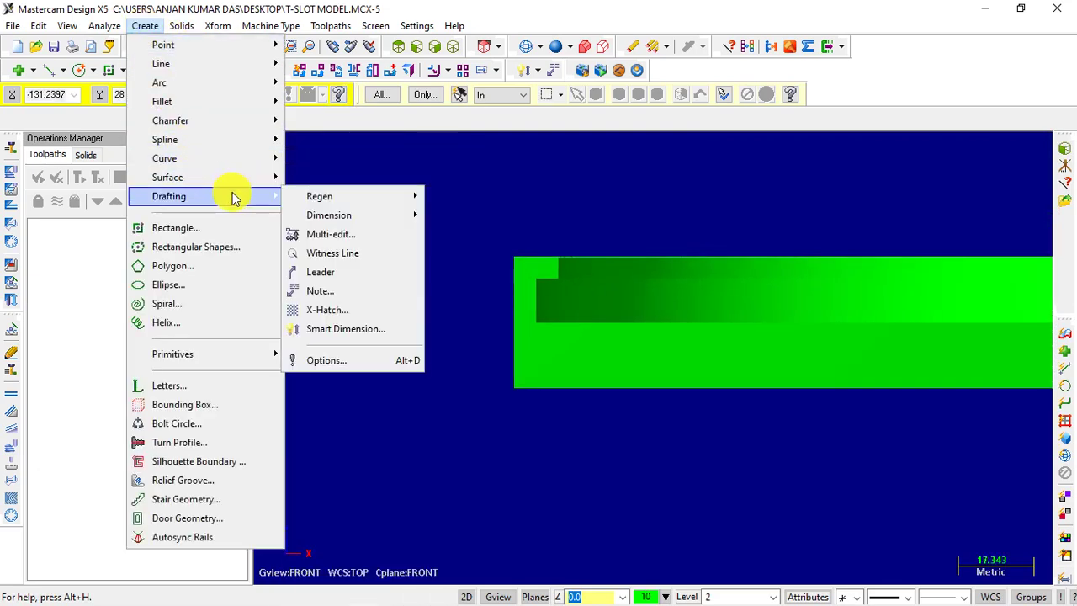
{"action": "left_click", "coordinate": [446, 218]}
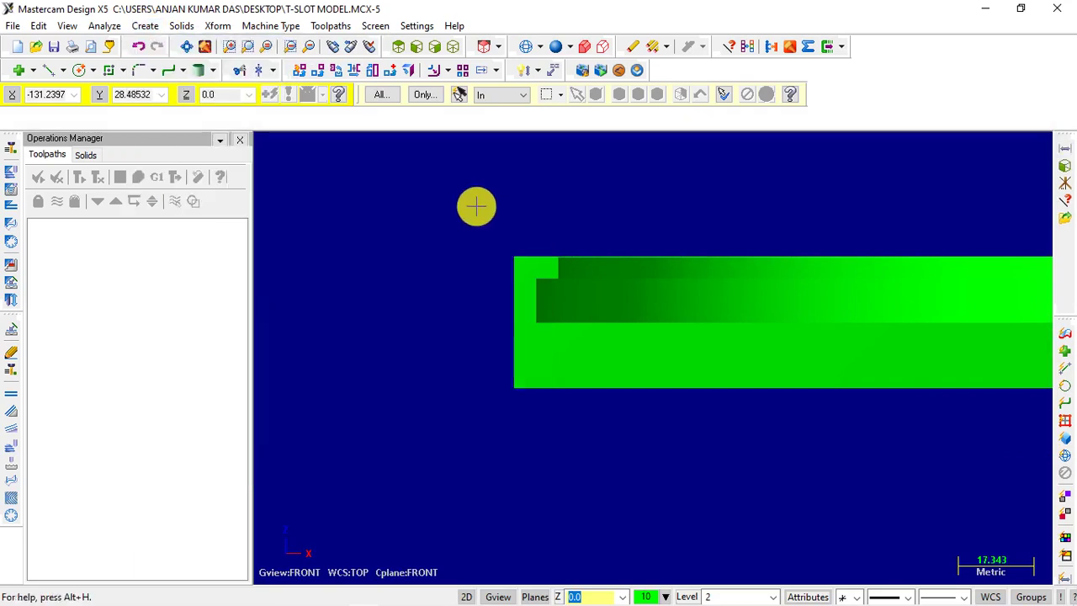
{"action": "scroll", "coordinate": [589, 305], "scroll_direction": "up", "scroll_amount": 2}
{"action": "scroll", "coordinate": [564, 303], "scroll_direction": "up", "scroll_amount": 2}
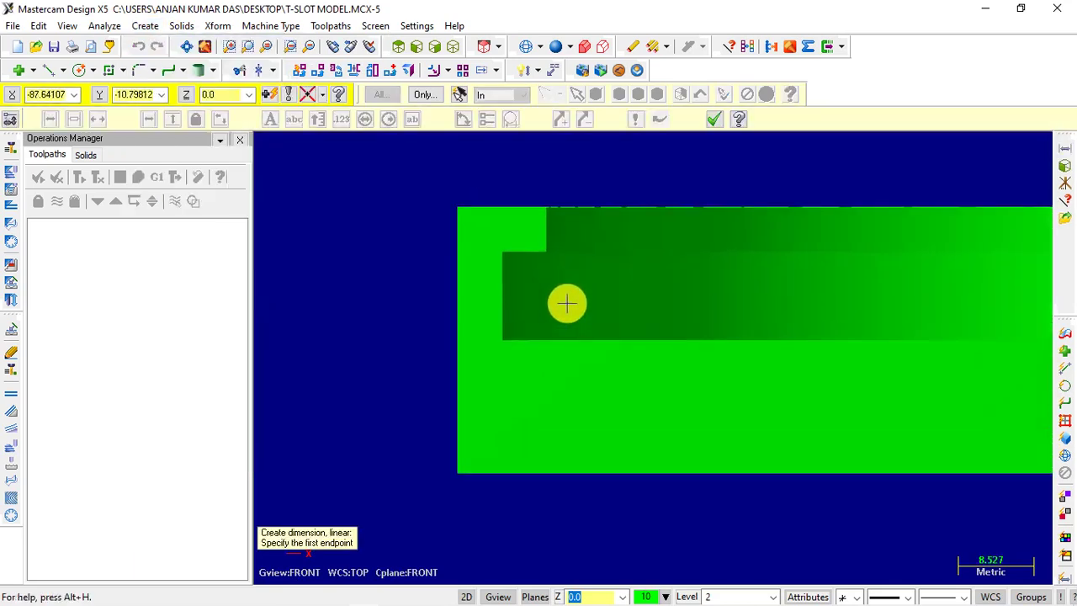
{"action": "left_click", "coordinate": [547, 256]}
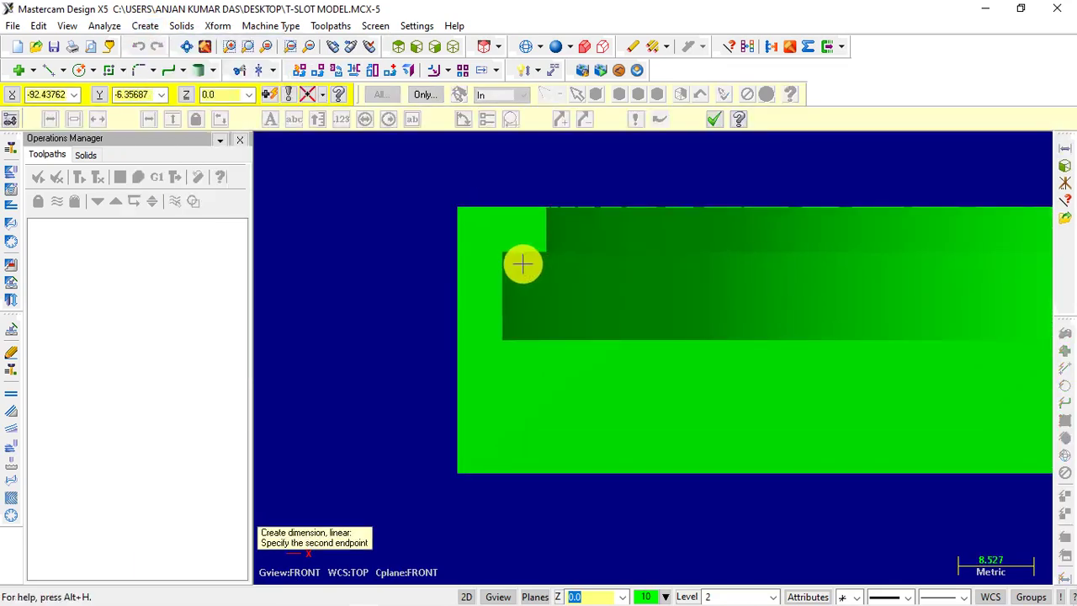
{"action": "left_click", "coordinate": [504, 258]}
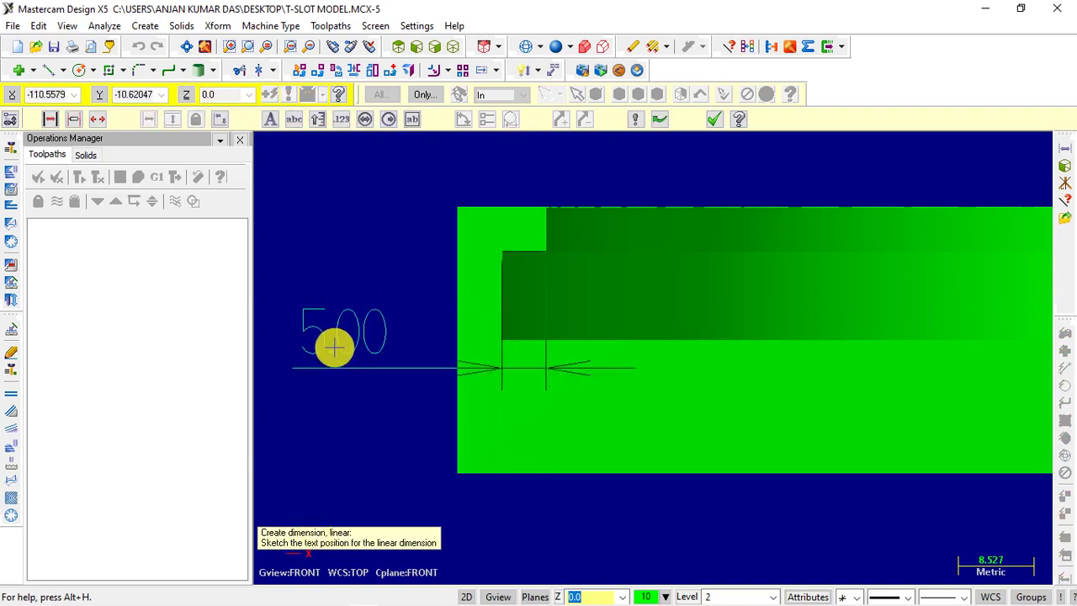
{"action": "left_click", "coordinate": [337, 242]}
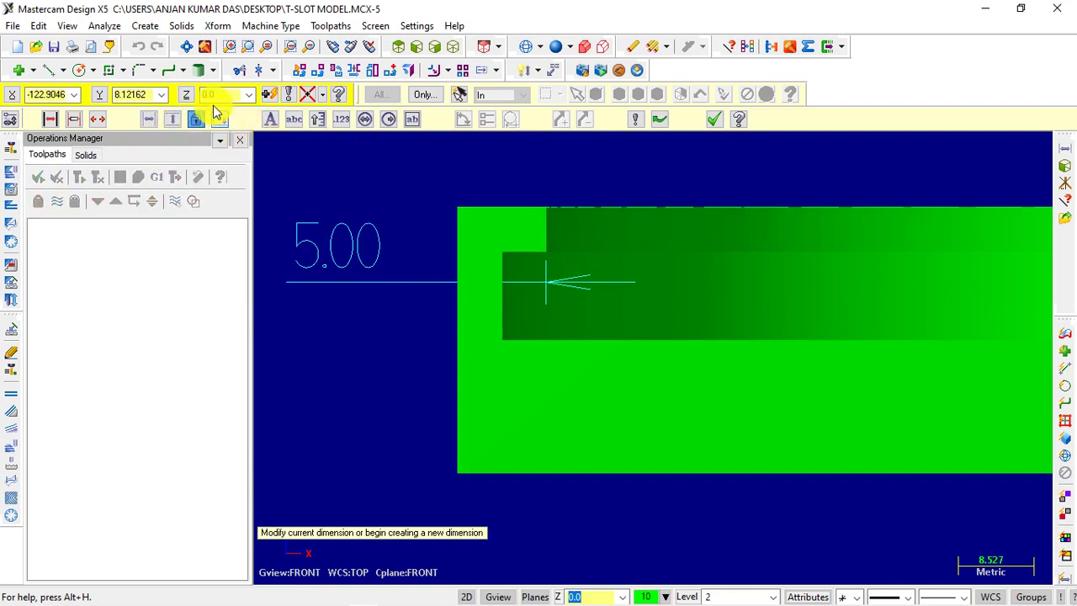
{"action": "left_click", "coordinate": [145, 26]}
{"action": "mouse_move", "coordinate": [169, 196]}
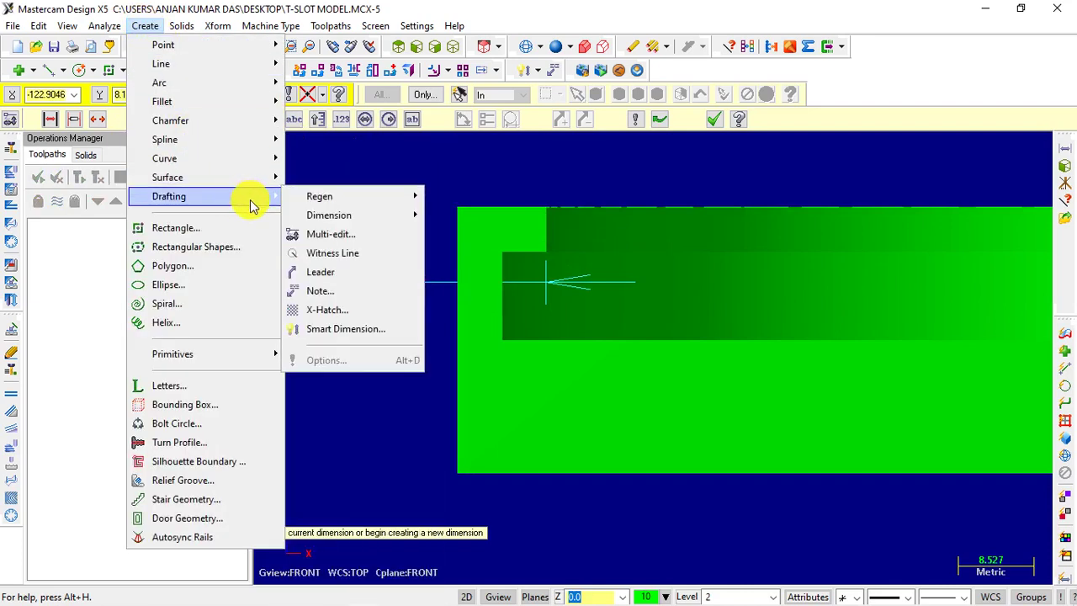
- Add a 10.00 vertical dimension from the slot top to bottom, placed left of the part
{"action": "left_click", "coordinate": [450, 234]}
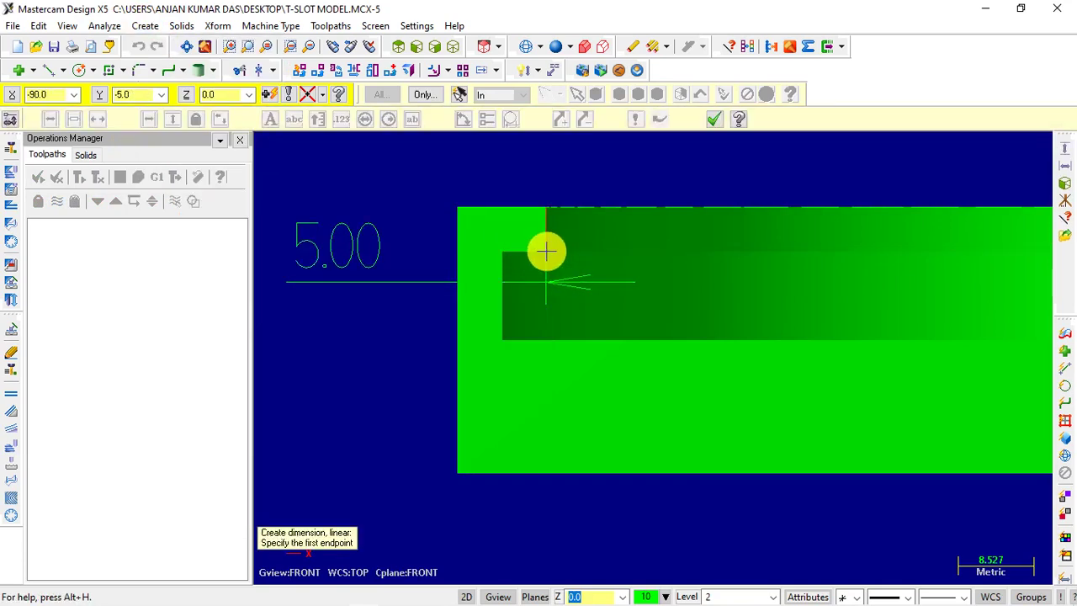
{"action": "left_click", "coordinate": [547, 255]}
{"action": "left_click", "coordinate": [502, 341]}
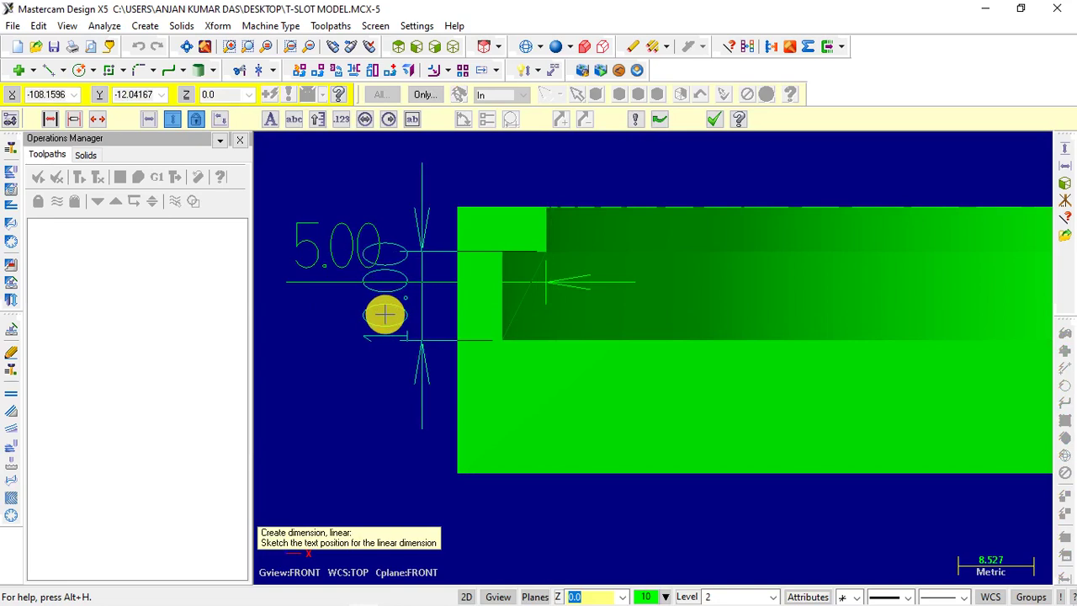
{"action": "scroll", "coordinate": [384, 319], "scroll_direction": "down", "scroll_amount": 1}
{"action": "scroll", "coordinate": [385, 318], "scroll_direction": "down", "scroll_amount": 1}
{"action": "scroll", "coordinate": [384, 319], "scroll_direction": "down", "scroll_amount": 1}
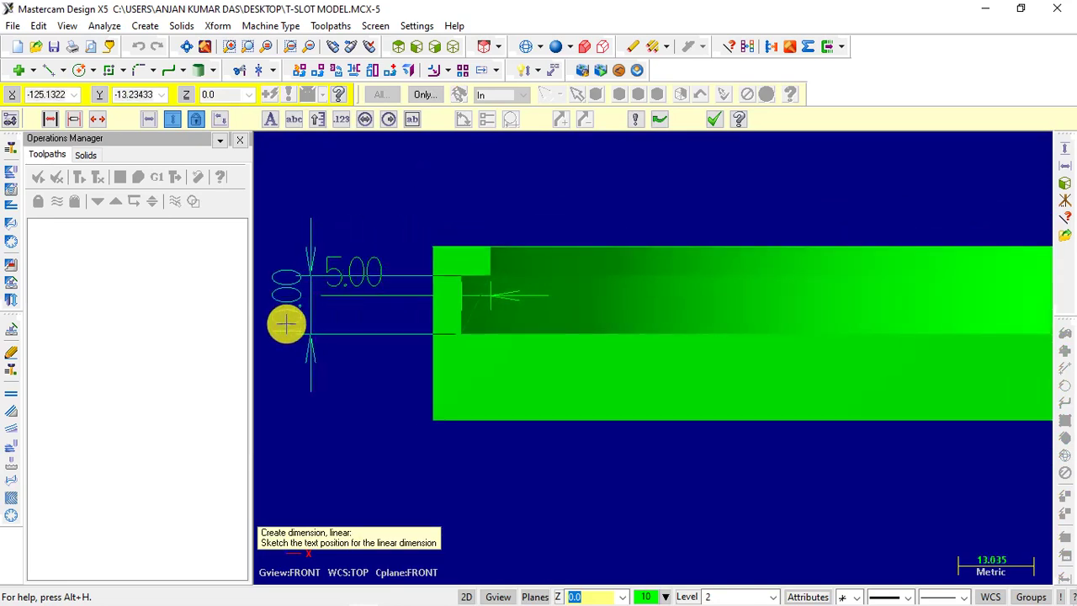
{"action": "left_click", "coordinate": [286, 323]}
{"action": "scroll", "coordinate": [471, 303], "scroll_direction": "up", "scroll_amount": 1}
{"action": "scroll", "coordinate": [488, 282], "scroll_direction": "up", "scroll_amount": 1}
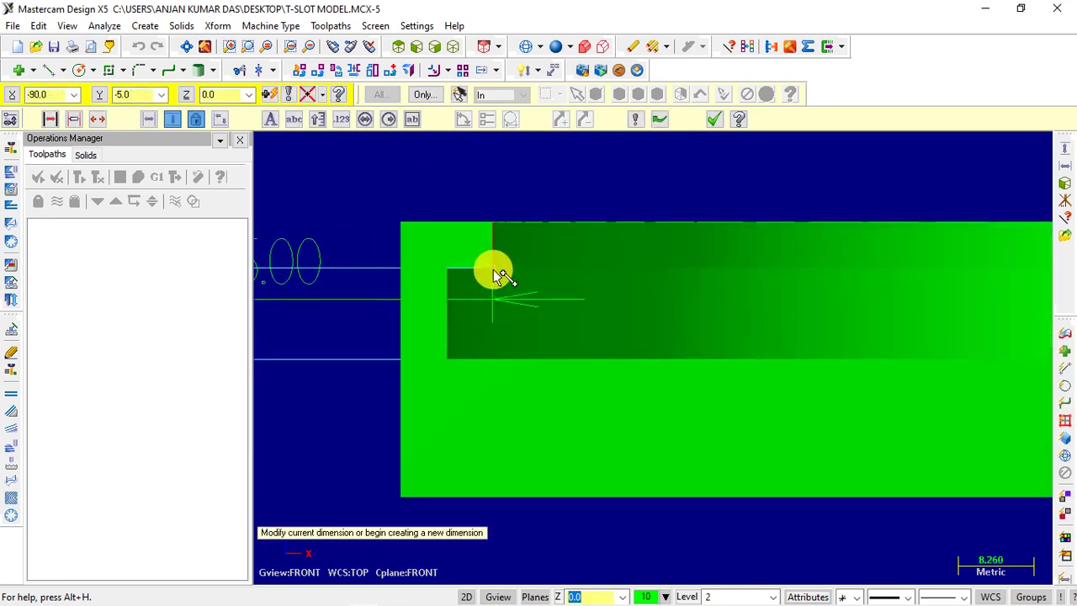
- Add the vertical 5.00 dimension above the lip and place the horizontal 5.00 dimension
{"action": "left_click", "coordinate": [493, 270]}
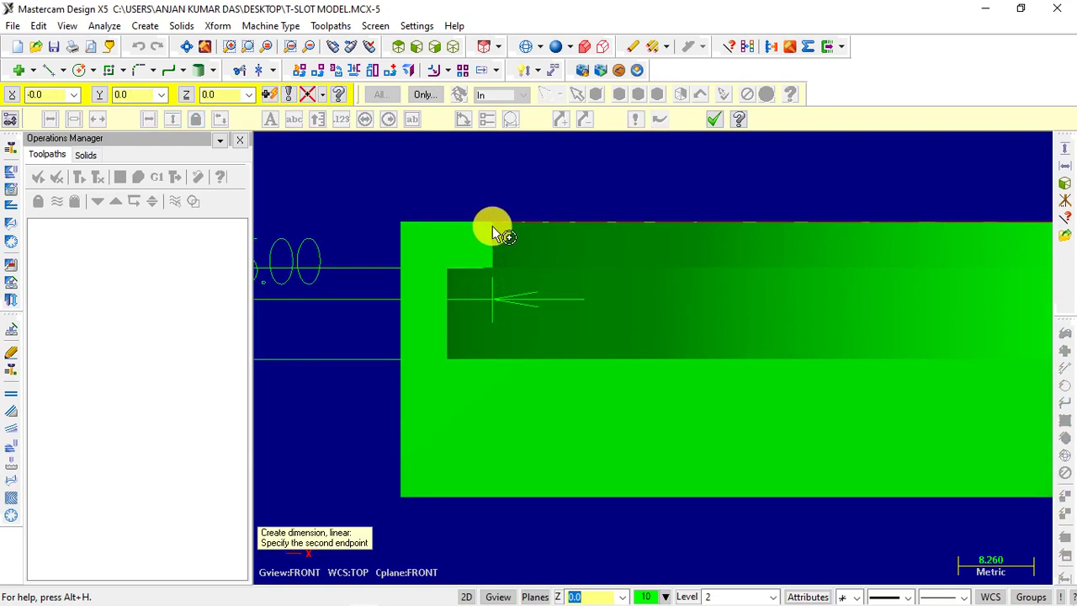
{"action": "left_click", "coordinate": [493, 224]}
{"action": "scroll", "coordinate": [617, 242], "scroll_direction": "down", "scroll_amount": 1}
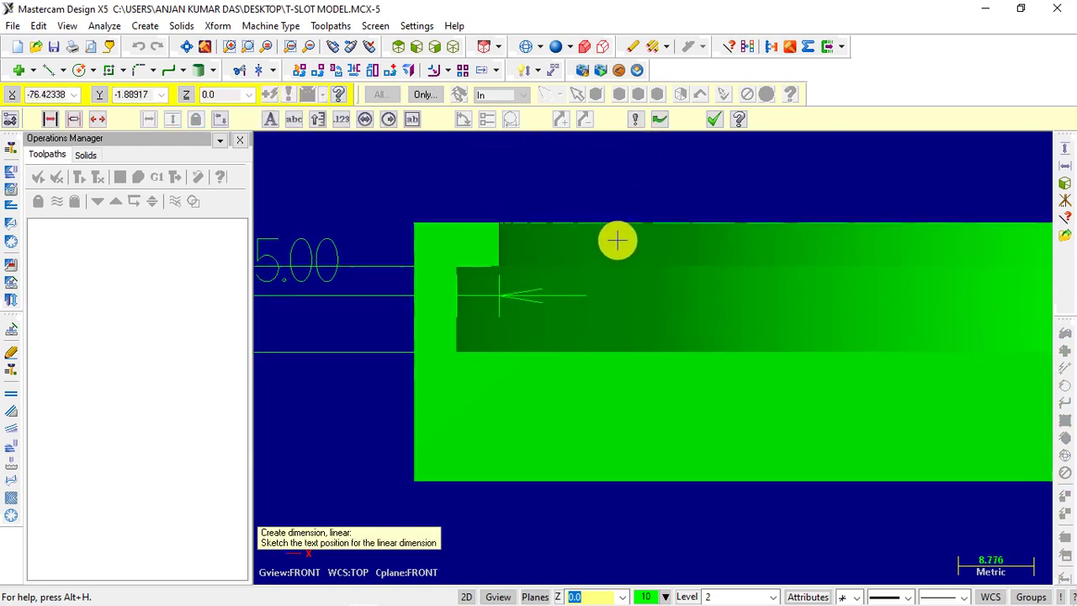
{"action": "scroll", "coordinate": [618, 242], "scroll_direction": "down", "scroll_amount": 1}
{"action": "scroll", "coordinate": [547, 227], "scroll_direction": "down", "scroll_amount": 1}
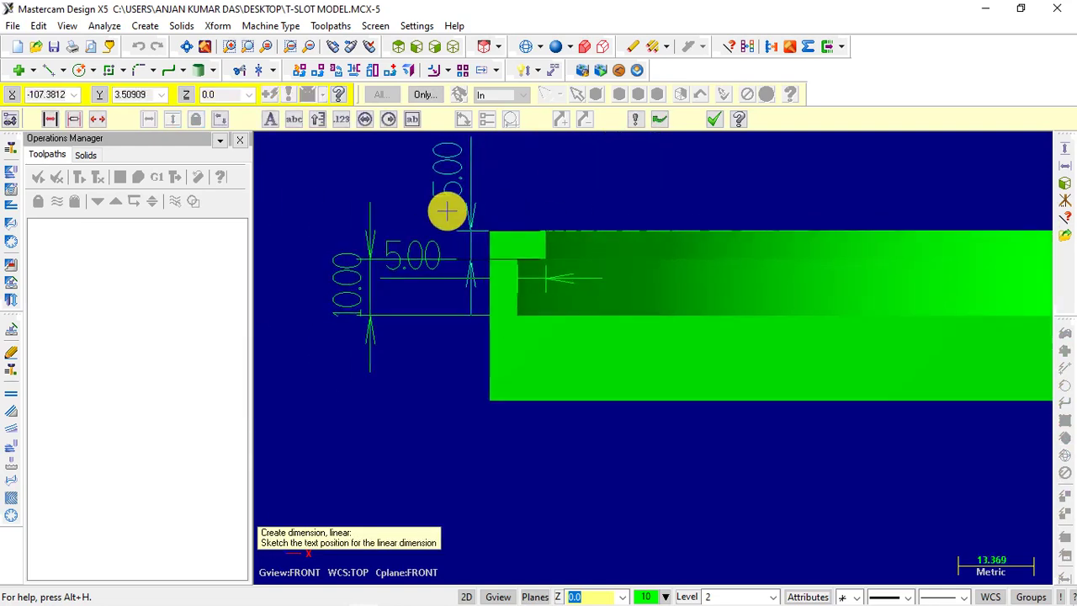
{"action": "left_click", "coordinate": [447, 211]}
{"action": "scroll", "coordinate": [530, 261], "scroll_direction": "up", "scroll_amount": 2}
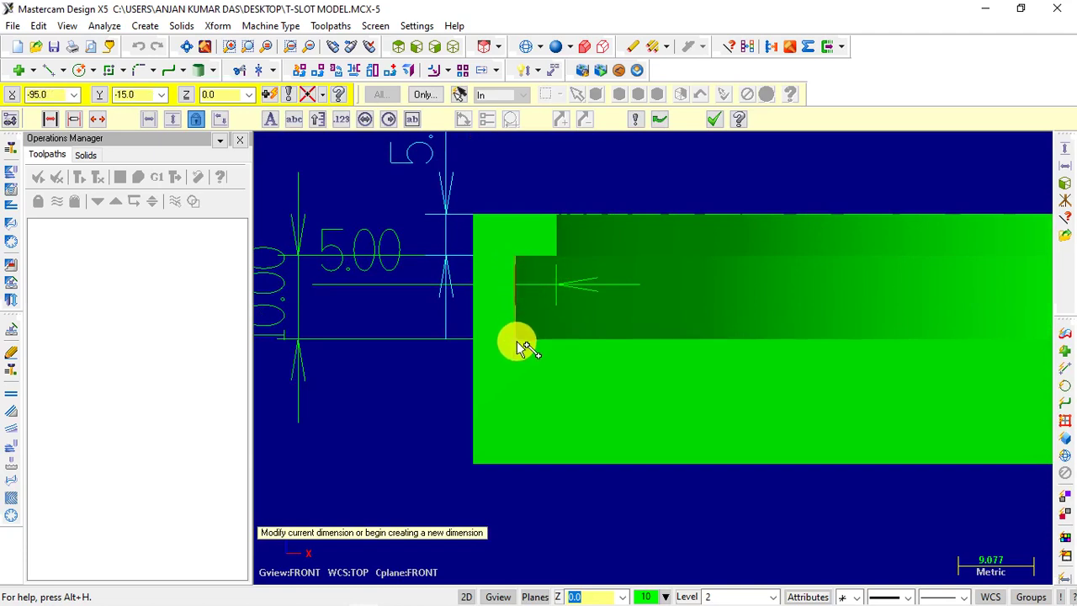
{"action": "scroll", "coordinate": [519, 345], "scroll_direction": "down", "scroll_amount": 1}
{"action": "scroll", "coordinate": [523, 348], "scroll_direction": "down", "scroll_amount": 1}
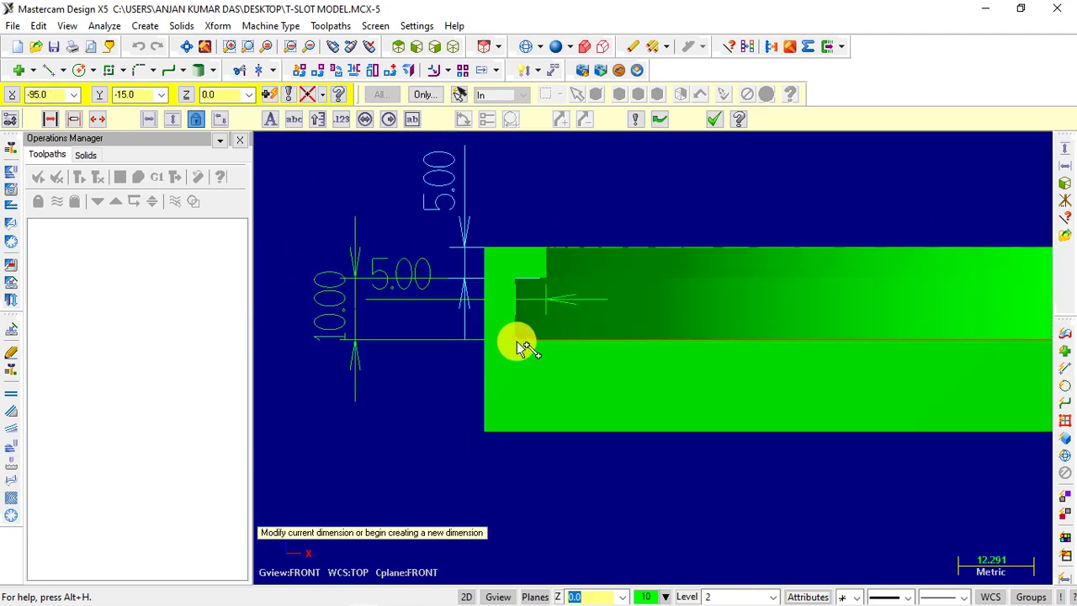
{"action": "scroll", "coordinate": [515, 342], "scroll_direction": "up", "scroll_amount": 1}
{"action": "scroll", "coordinate": [513, 349], "scroll_direction": "down", "scroll_amount": 2}
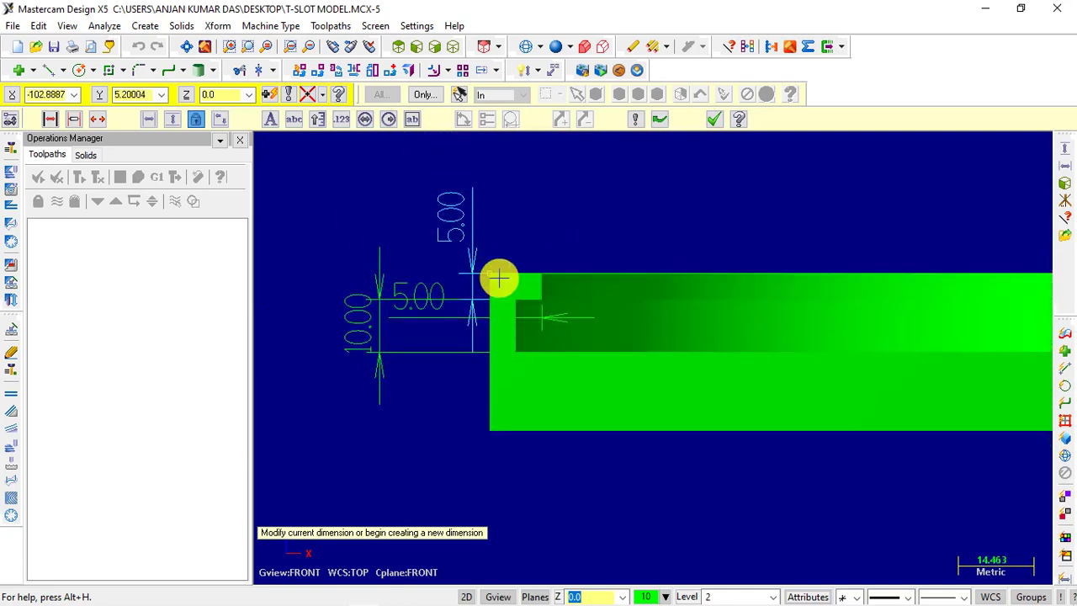
{"action": "scroll", "coordinate": [486, 251], "scroll_direction": "up", "scroll_amount": 1}
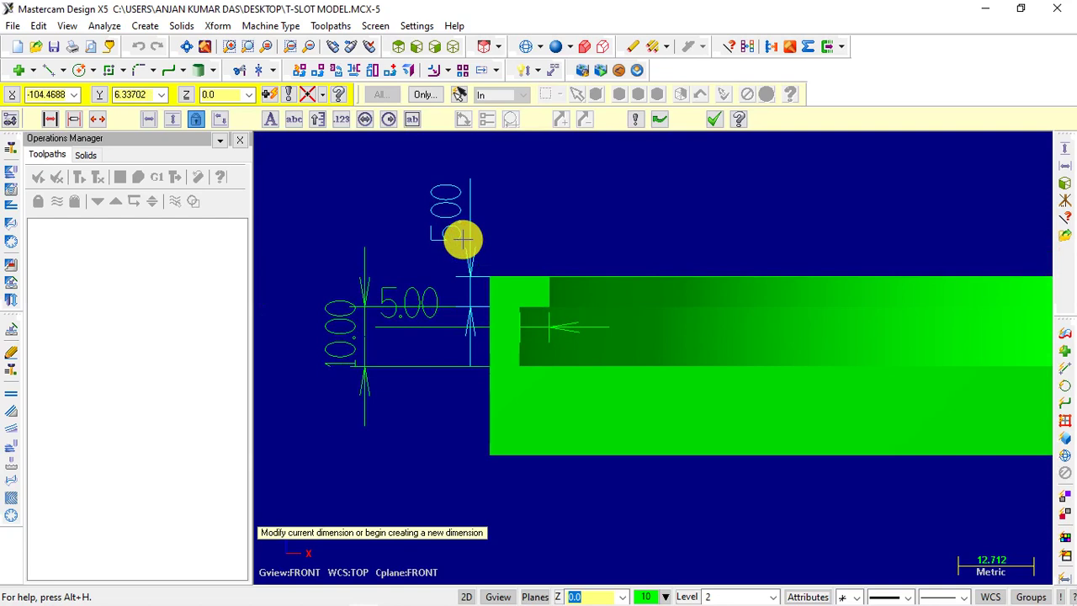
{"action": "left_click", "coordinate": [462, 239]}
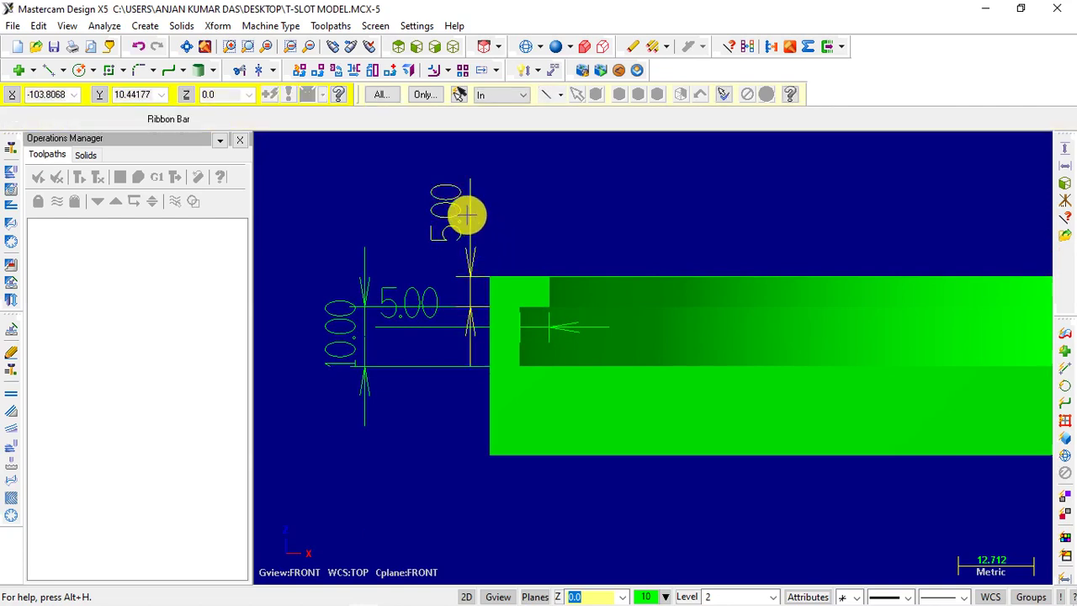
{"action": "left_click", "coordinate": [366, 308]}
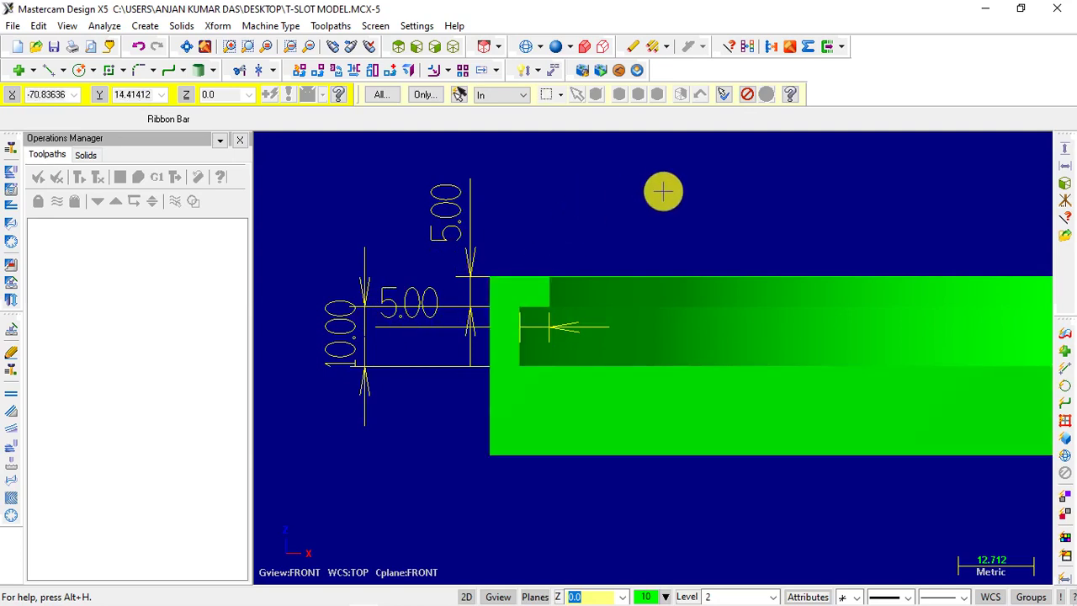
- Exit dimensioning and orbit the T-slot solid into a tilted 3-D overview
{"action": "key", "text": "Escape"}
{"action": "scroll", "coordinate": [418, 284], "scroll_direction": "down", "scroll_amount": 3}
{"action": "scroll", "coordinate": [408, 267], "scroll_direction": "up", "scroll_amount": 2}
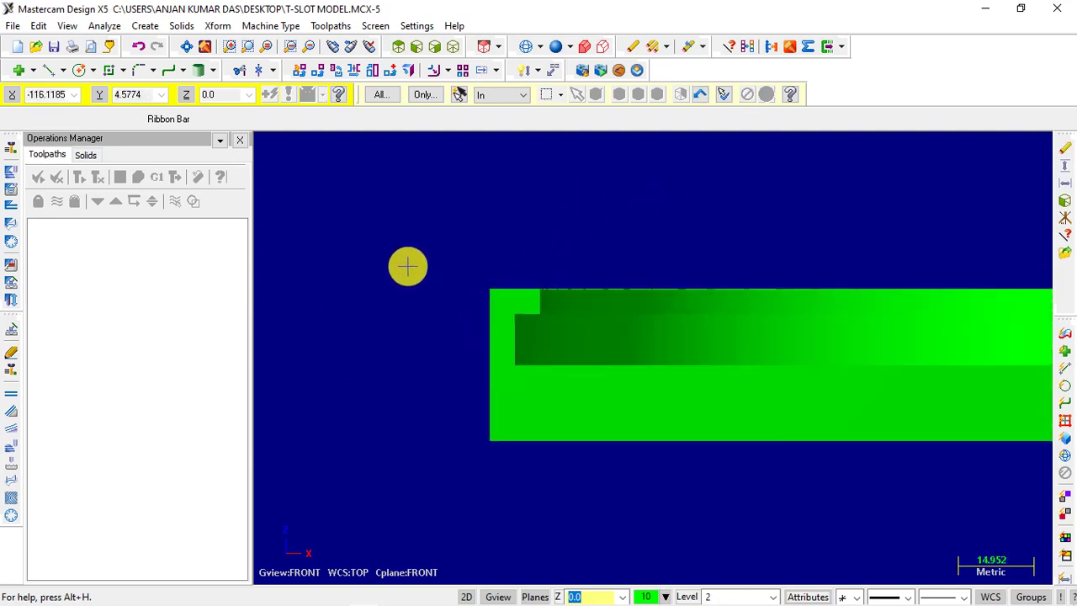
{"action": "mouse_move", "coordinate": [378, 253]}
{"action": "middle_mouse_down"}
{"action": "mouse_move", "coordinate": [375, 264]}
{"action": "mouse_move", "coordinate": [634, 277]}
{"action": "mouse_move", "coordinate": [661, 295]}
{"action": "mouse_move", "coordinate": [715, 291]}
{"action": "mouse_move", "coordinate": [726, 278]}
{"action": "mouse_move", "coordinate": [656, 298]}
{"action": "middle_mouse_up"}
{"action": "middle_click_drag", "start_coordinate": [502, 383], "coordinate": [534, 396]}
{"action": "mouse_move", "coordinate": [397, 385]}
{"action": "middle_mouse_down"}
{"action": "mouse_move", "coordinate": [438, 269]}
{"action": "mouse_move", "coordinate": [609, 307]}
{"action": "middle_mouse_up"}
{"action": "scroll", "coordinate": [486, 281], "scroll_direction": "down", "scroll_amount": 1}
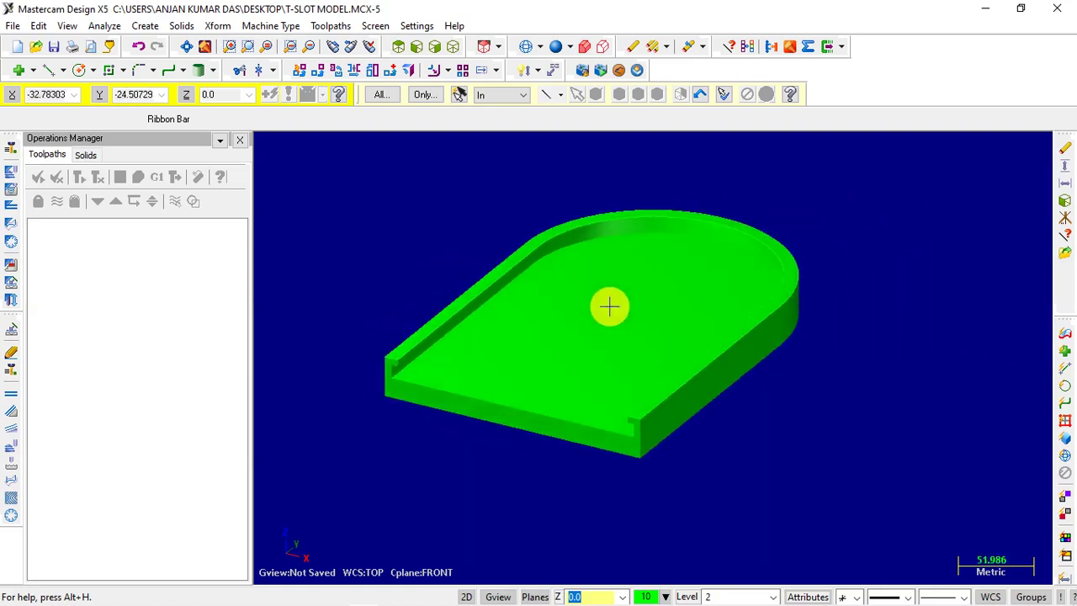
{"action": "scroll", "coordinate": [413, 377], "scroll_direction": "up", "scroll_amount": 4}
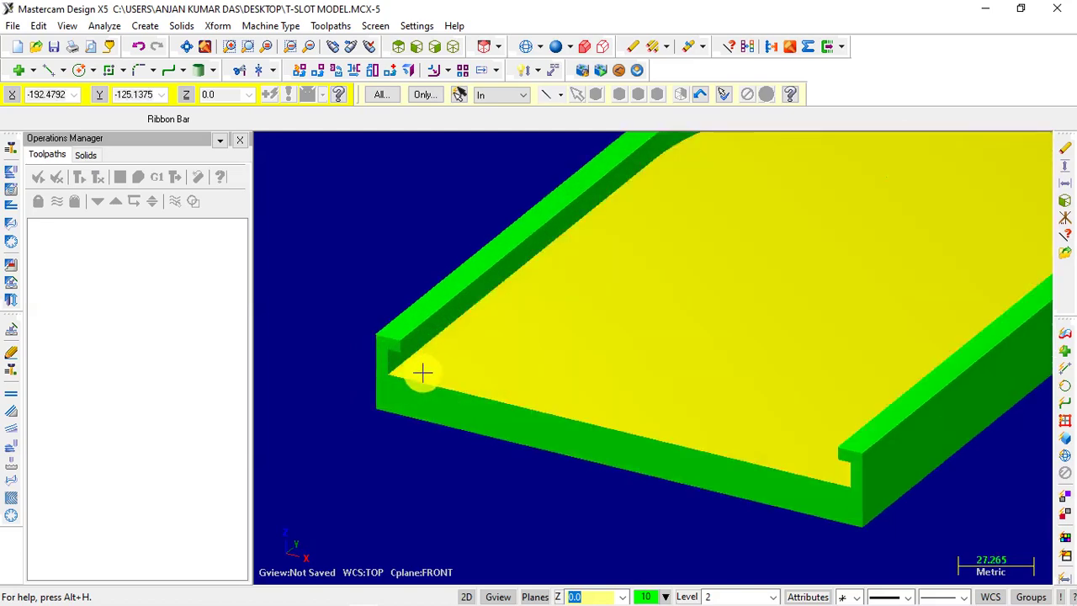
{"action": "middle_click_drag", "start_coordinate": [422, 373], "coordinate": [421, 357]}
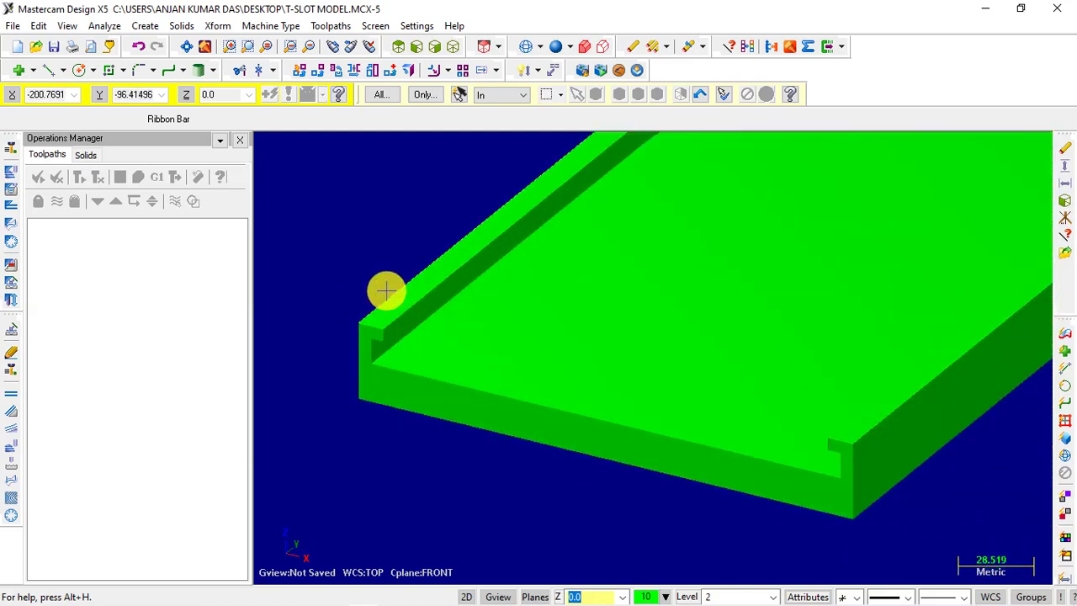
{"action": "scroll", "coordinate": [387, 291], "scroll_direction": "down", "scroll_amount": 2}
{"action": "scroll", "coordinate": [512, 336], "scroll_direction": "down", "scroll_amount": 1}
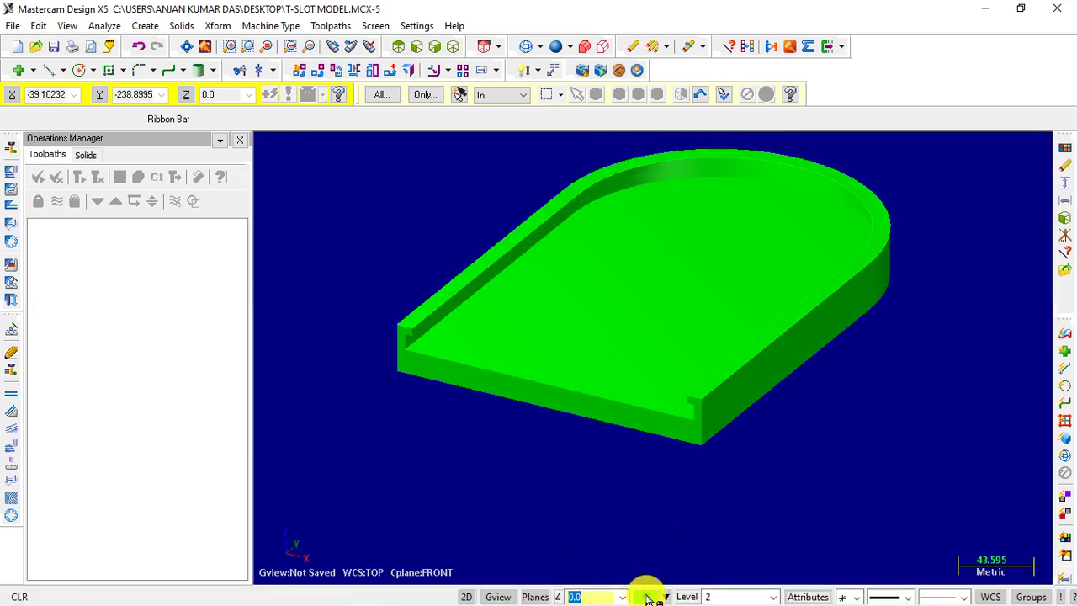
- Set the system colour for new geometry to red (12)
{"action": "left_click", "coordinate": [647, 596]}
{"action": "left_click", "coordinate": [263, 222]}
{"action": "left_click", "coordinate": [261, 510]}
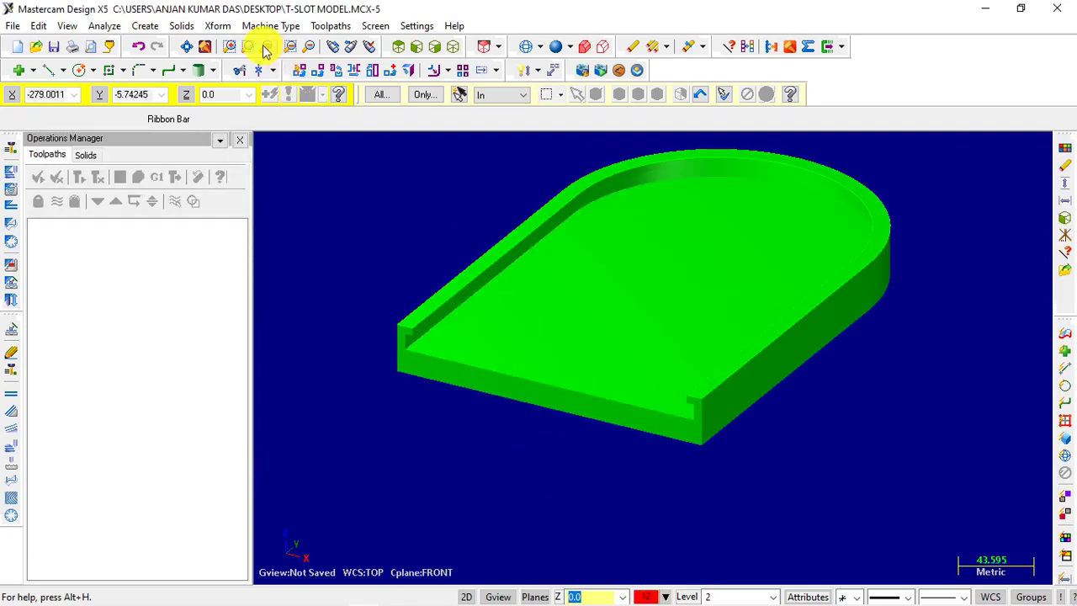
- Create curves on all edges of the part's floor face with Curve on All Edges
{"action": "left_click", "coordinate": [145, 26]}
{"action": "mouse_move", "coordinate": [165, 158]}
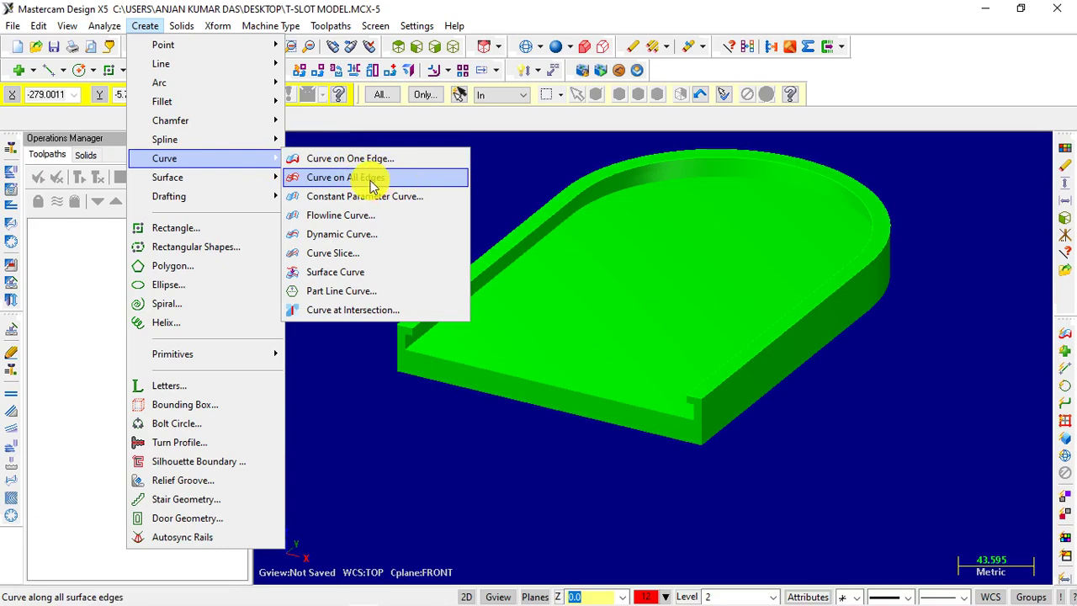
{"action": "left_click", "coordinate": [371, 183]}
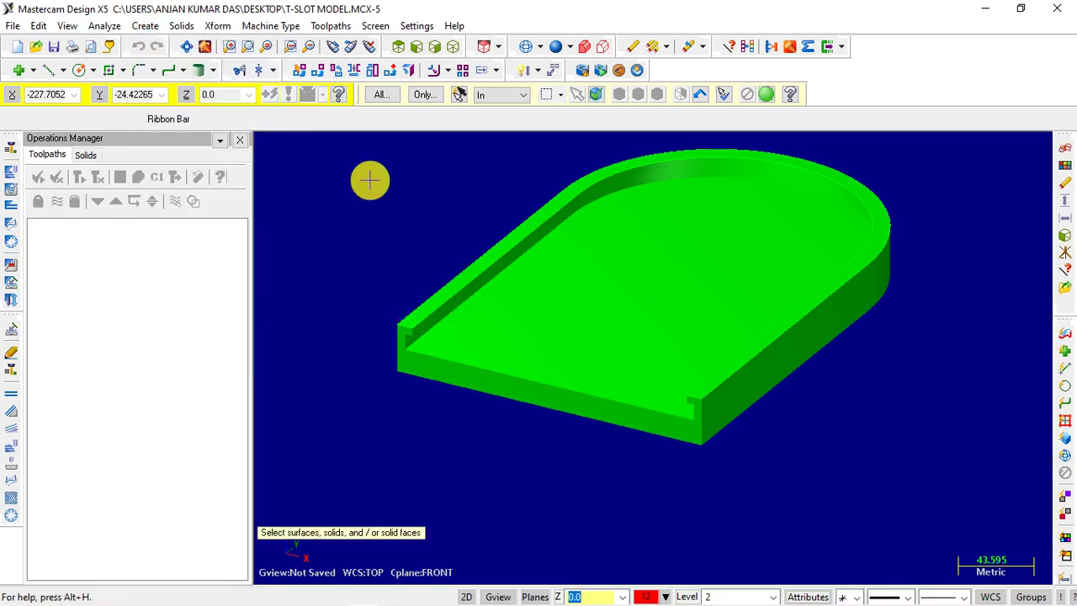
{"action": "left_click", "coordinate": [596, 97]}
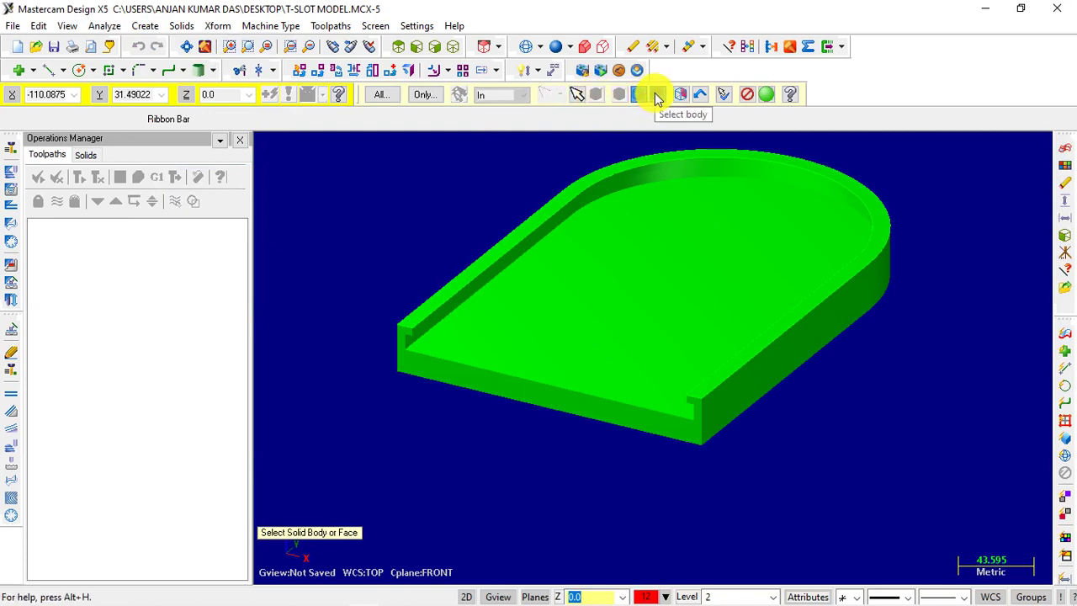
{"action": "left_click", "coordinate": [659, 96]}
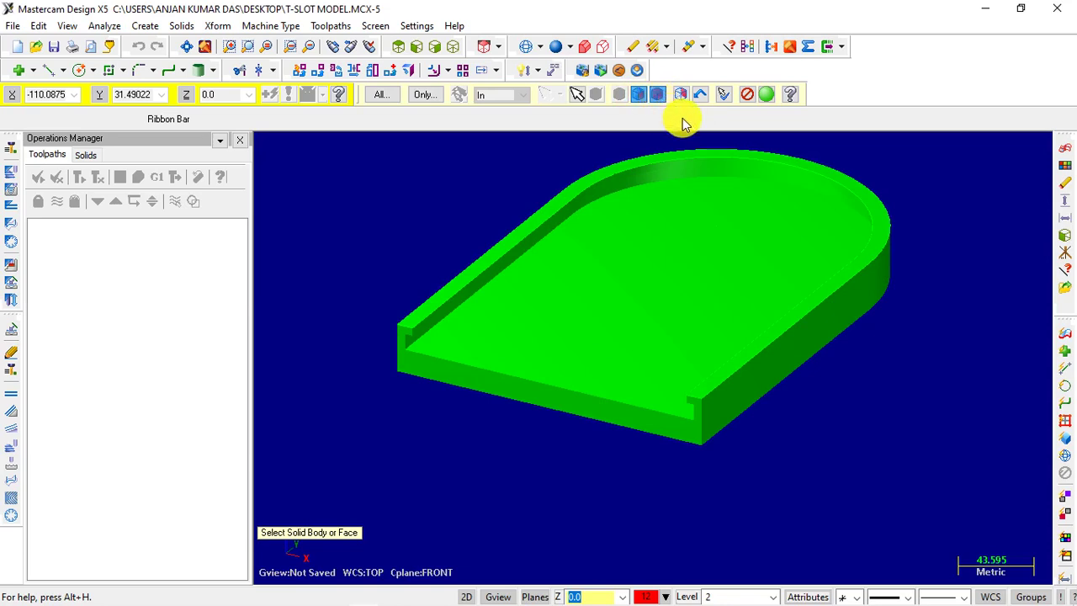
{"action": "left_click", "coordinate": [641, 99]}
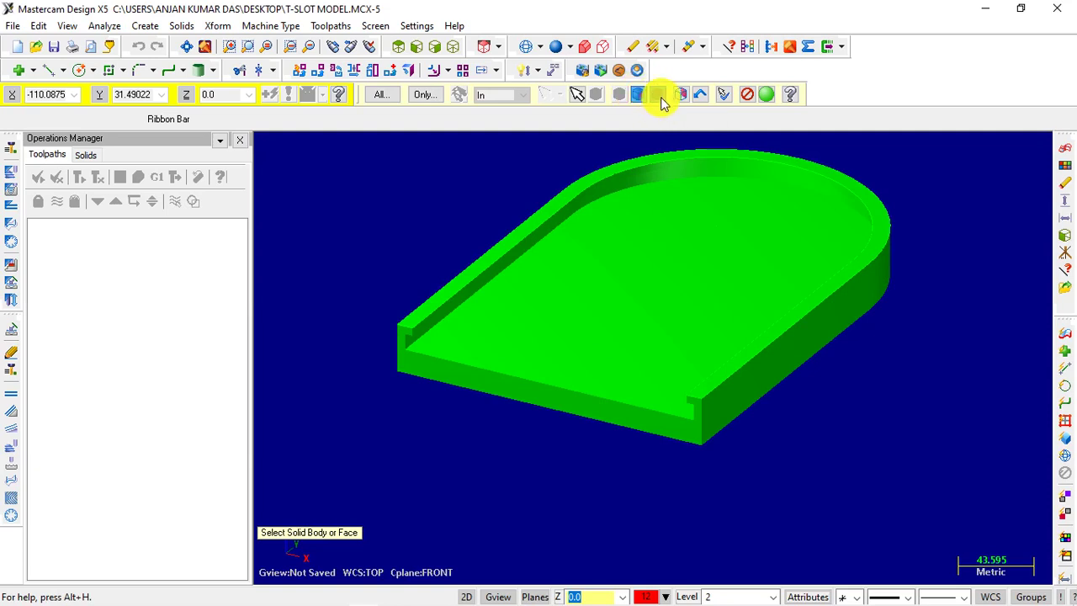
{"action": "left_click", "coordinate": [659, 94]}
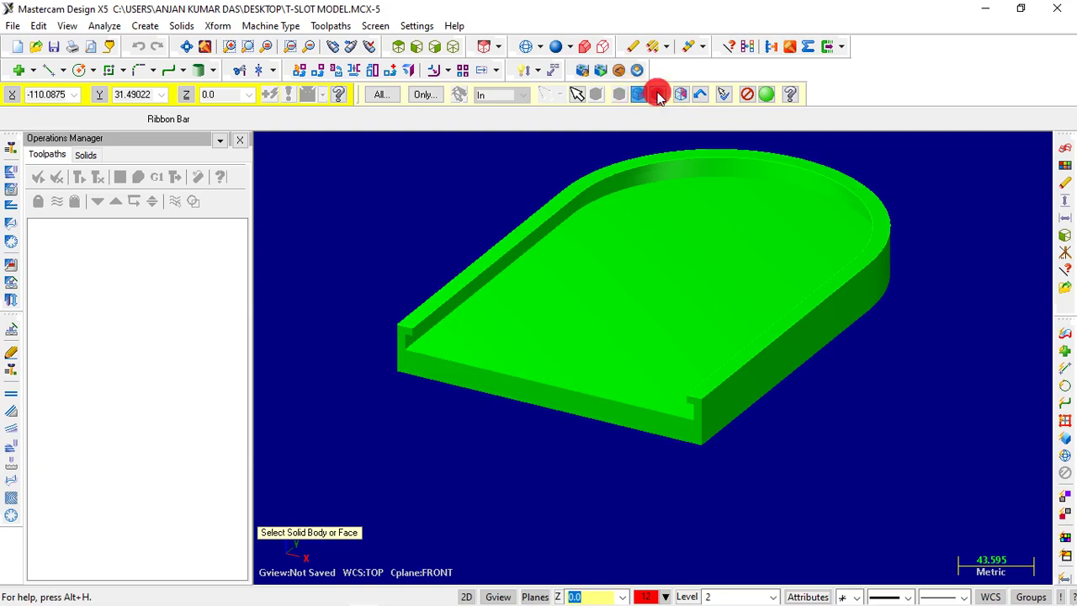
{"action": "left_click", "coordinate": [717, 206]}
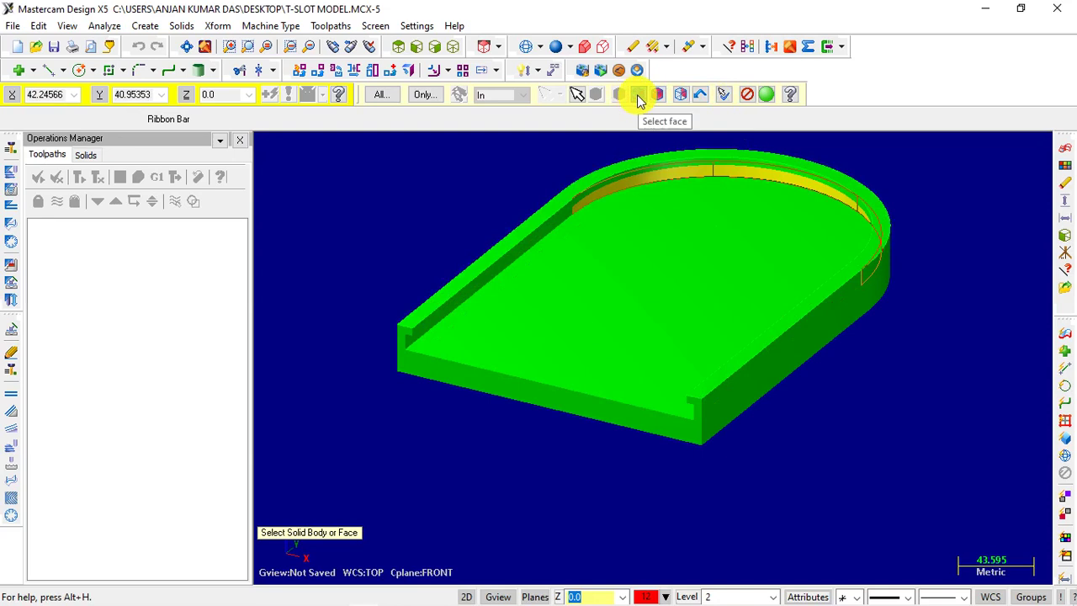
{"action": "left_click", "coordinate": [644, 294]}
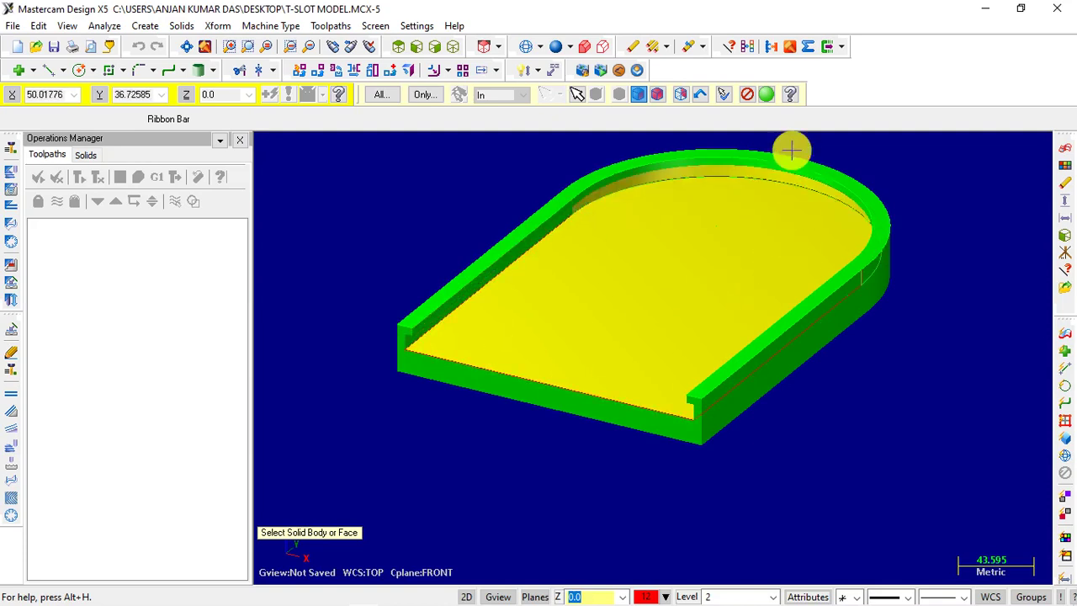
{"action": "left_click", "coordinate": [766, 99]}
{"action": "mouse_move", "coordinate": [688, 252]}
{"action": "middle_mouse_down"}
{"action": "mouse_move", "coordinate": [683, 282]}
{"action": "mouse_move", "coordinate": [746, 289]}
{"action": "mouse_move", "coordinate": [738, 265]}
{"action": "middle_mouse_up"}
{"action": "middle_click_drag", "start_coordinate": [644, 303], "coordinate": [710, 300]}
{"action": "left_click", "coordinate": [698, 118]}
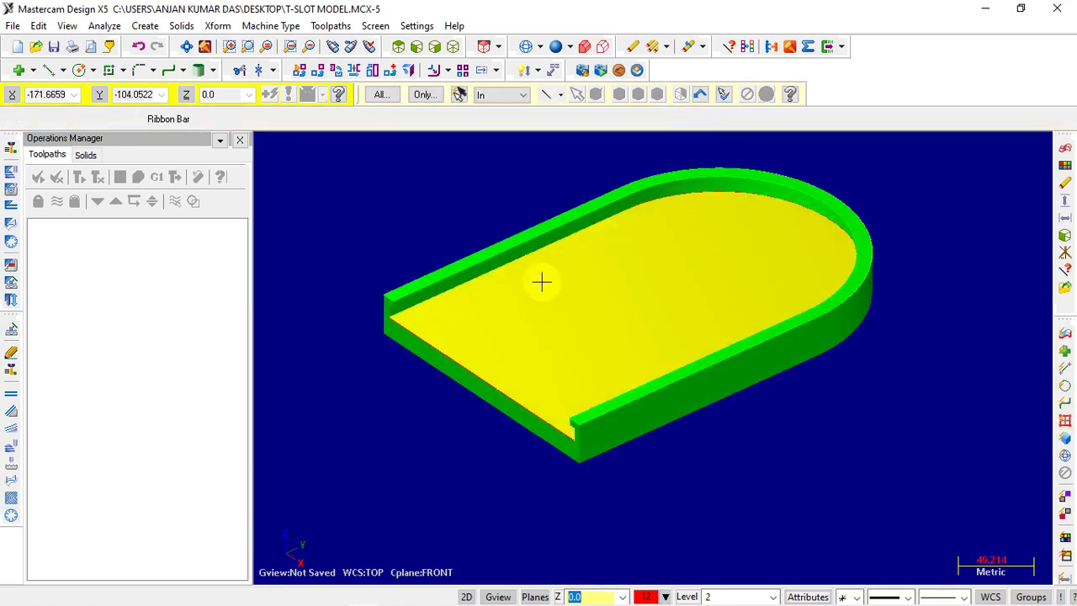
{"action": "scroll", "coordinate": [541, 282], "scroll_direction": "up", "scroll_amount": 2}
{"action": "scroll", "coordinate": [748, 252], "scroll_direction": "up", "scroll_amount": 2}
{"action": "scroll", "coordinate": [736, 260], "scroll_direction": "up", "scroll_amount": 2}
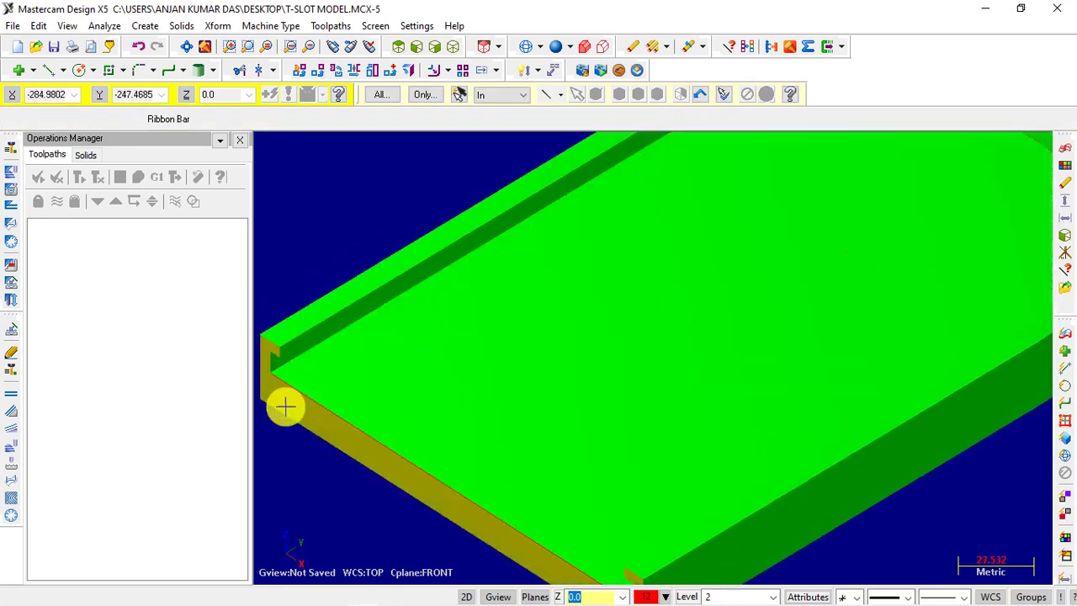
{"action": "scroll", "coordinate": [354, 370], "scroll_direction": "up", "scroll_amount": 2}
{"action": "scroll", "coordinate": [447, 308], "scroll_direction": "down", "scroll_amount": 3}
{"action": "scroll", "coordinate": [499, 317], "scroll_direction": "down", "scroll_amount": 2}
{"action": "scroll", "coordinate": [500, 306], "scroll_direction": "down", "scroll_amount": 1}
{"action": "mouse_move", "coordinate": [500, 307]}
{"action": "middle_mouse_down"}
{"action": "mouse_move", "coordinate": [452, 291]}
{"action": "mouse_move", "coordinate": [630, 258]}
{"action": "mouse_move", "coordinate": [636, 199]}
{"action": "middle_mouse_up"}
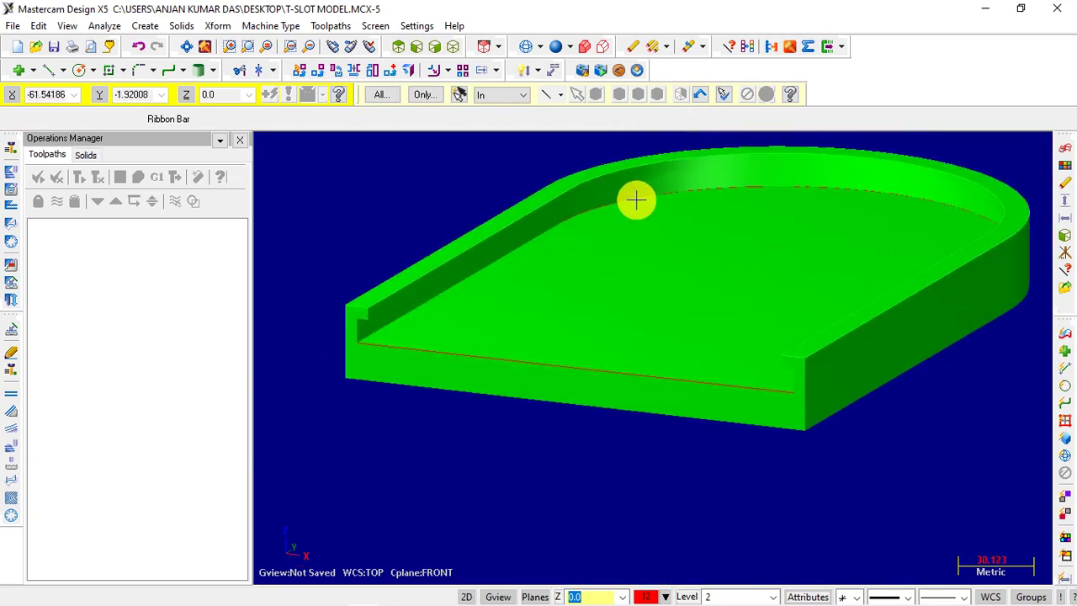
{"action": "scroll", "coordinate": [636, 199], "scroll_direction": "up", "scroll_amount": 1}
{"action": "key", "text": "alt+s"}
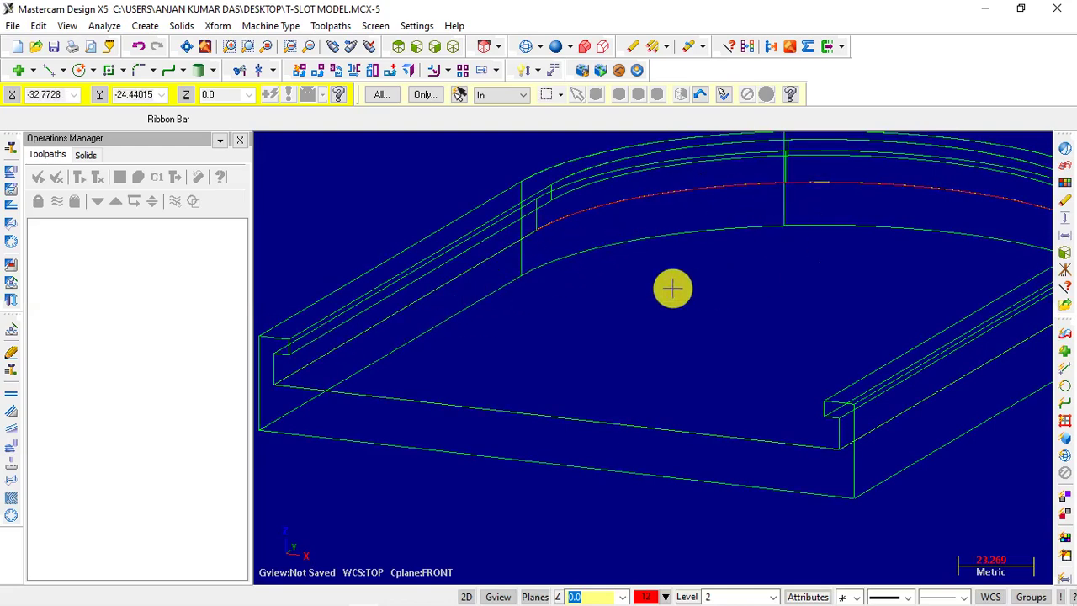
{"action": "key", "text": "alt+s"}
{"action": "scroll", "coordinate": [615, 273], "scroll_direction": "down", "scroll_amount": 1}
{"action": "scroll", "coordinate": [581, 292], "scroll_direction": "down", "scroll_amount": 1}
{"action": "scroll", "coordinate": [600, 329], "scroll_direction": "up", "scroll_amount": 1}
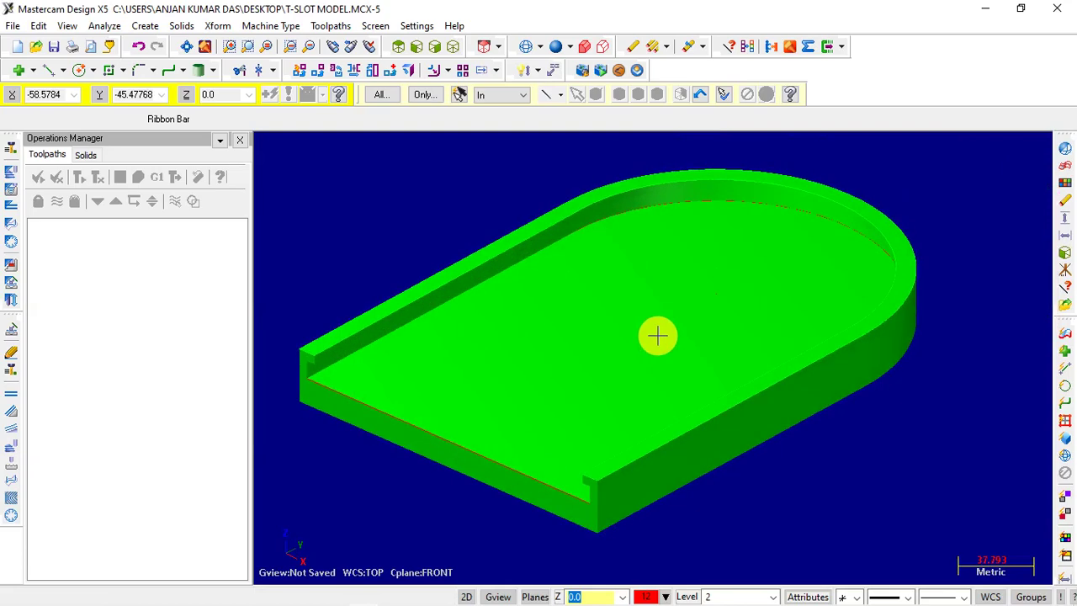
{"action": "scroll", "coordinate": [370, 397], "scroll_direction": "up", "scroll_amount": 2}
{"action": "scroll", "coordinate": [352, 388], "scroll_direction": "up", "scroll_amount": 1}
{"action": "scroll", "coordinate": [536, 406], "scroll_direction": "down", "scroll_amount": 1}
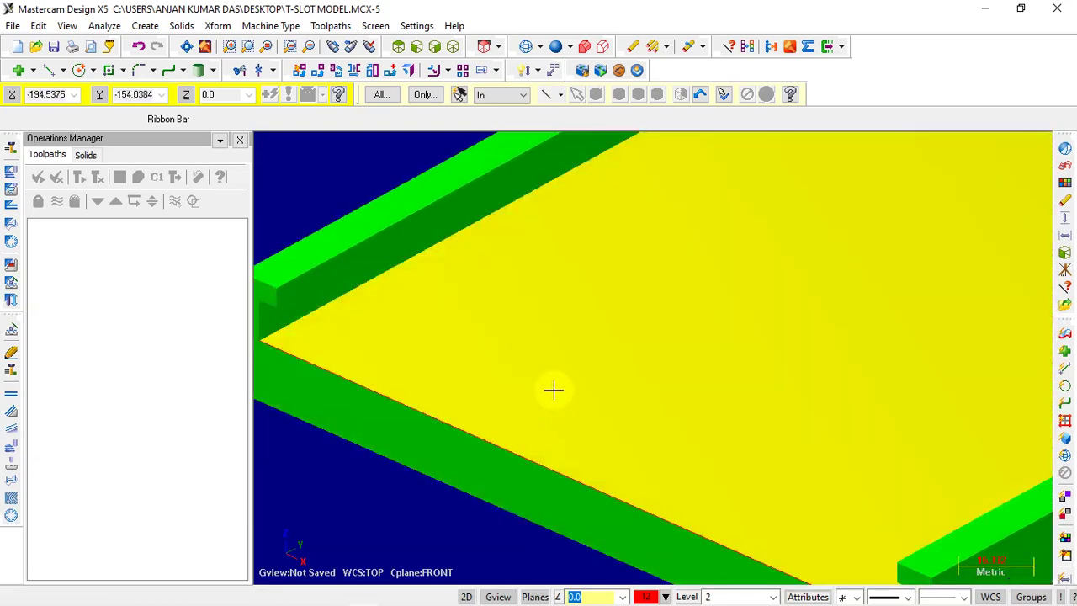
{"action": "scroll", "coordinate": [575, 317], "scroll_direction": "down", "scroll_amount": 1}
{"action": "key", "text": "alt+s"}
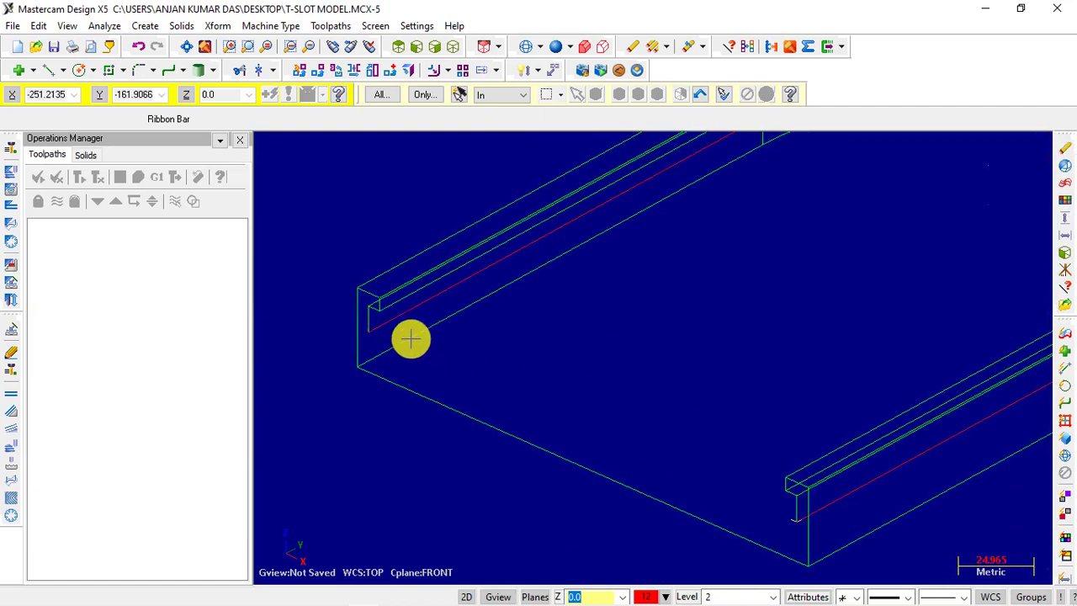
{"action": "scroll", "coordinate": [510, 369], "scroll_direction": "up", "scroll_amount": 1}
{"action": "scroll", "coordinate": [540, 369], "scroll_direction": "down", "scroll_amount": 1}
{"action": "scroll", "coordinate": [533, 360], "scroll_direction": "down", "scroll_amount": 1}
{"action": "scroll", "coordinate": [518, 358], "scroll_direction": "down", "scroll_amount": 1}
{"action": "scroll", "coordinate": [521, 345], "scroll_direction": "down", "scroll_amount": 2}
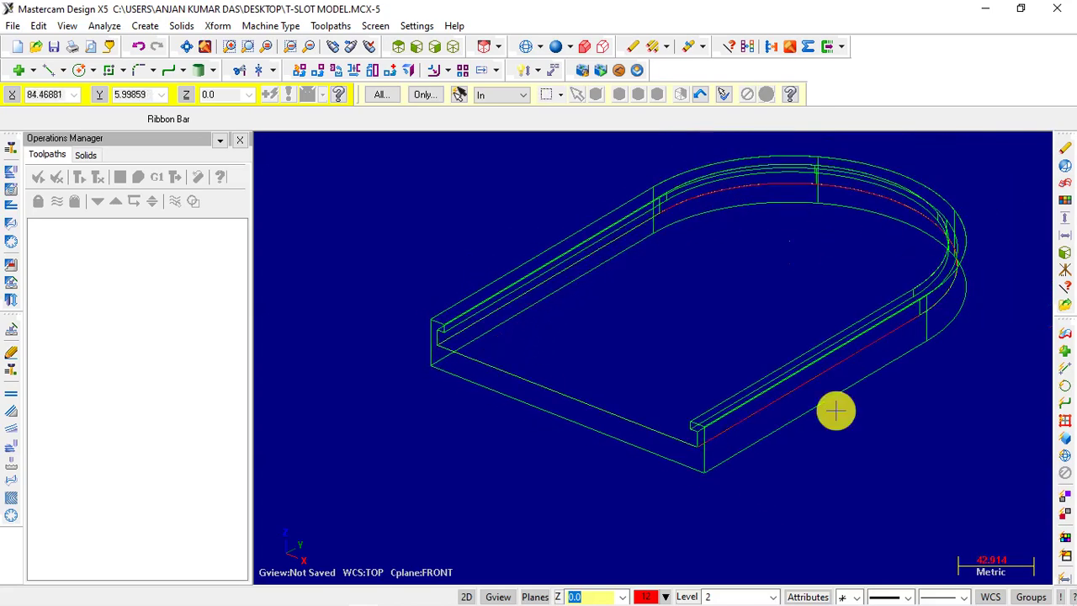
{"action": "scroll", "coordinate": [460, 338], "scroll_direction": "up", "scroll_amount": 2}
{"action": "scroll", "coordinate": [459, 339], "scroll_direction": "up", "scroll_amount": 2}
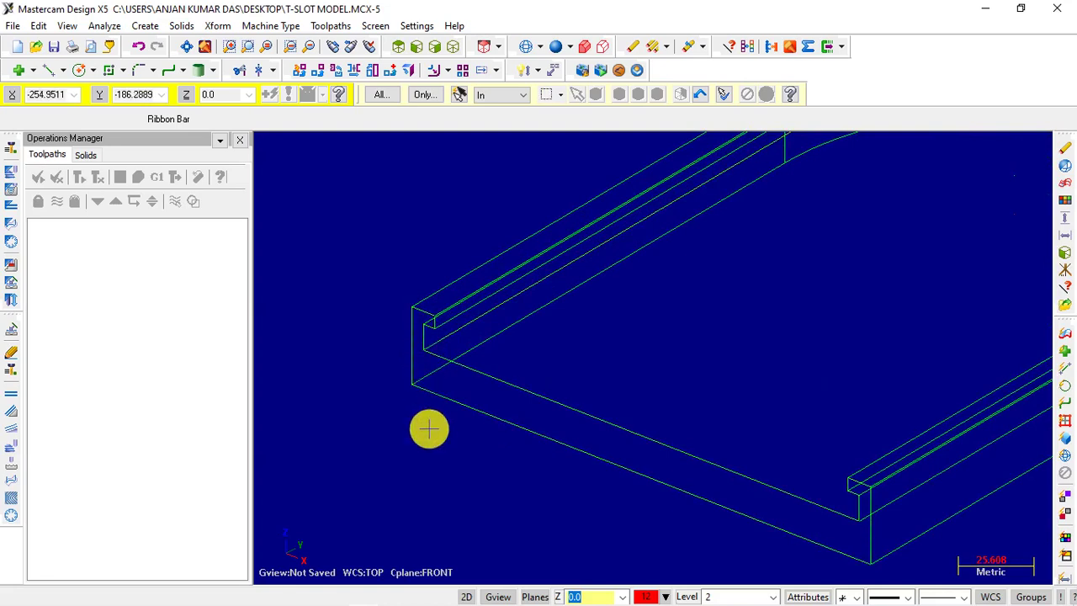
{"action": "key", "text": "alt+s"}
{"action": "scroll", "coordinate": [428, 351], "scroll_direction": "up", "scroll_amount": 2}
{"action": "scroll", "coordinate": [424, 341], "scroll_direction": "up", "scroll_amount": 2}
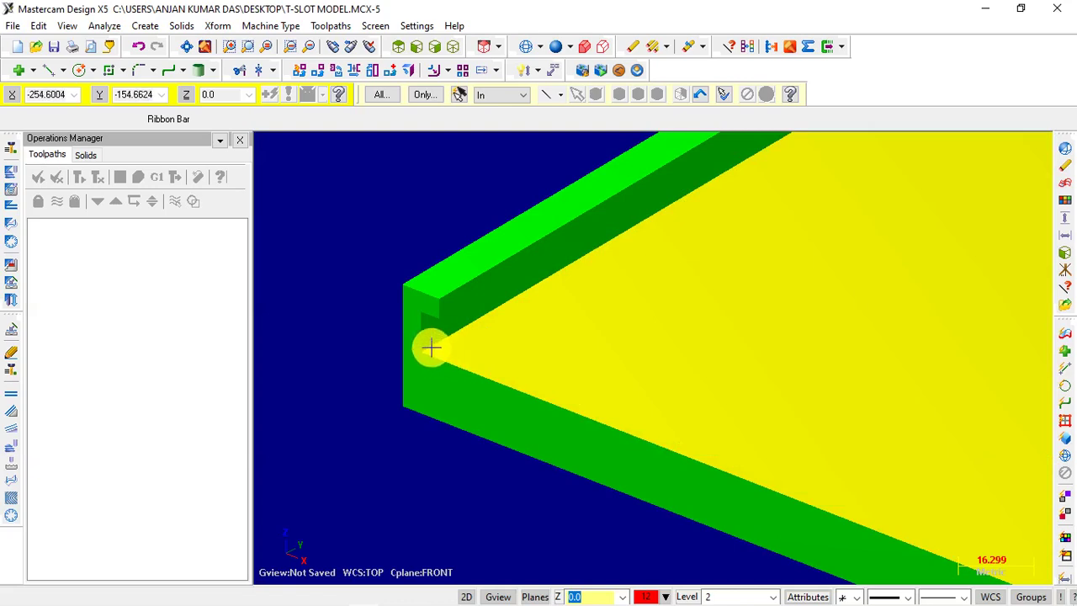
{"action": "middle_click_drag", "start_coordinate": [431, 347], "coordinate": [399, 328]}
{"action": "scroll", "coordinate": [623, 388], "scroll_direction": "down", "scroll_amount": 2}
{"action": "mouse_move", "coordinate": [623, 388]}
{"action": "middle_mouse_down"}
{"action": "mouse_move", "coordinate": [639, 373]}
{"action": "mouse_move", "coordinate": [581, 373]}
{"action": "mouse_move", "coordinate": [538, 320]}
{"action": "middle_mouse_up"}
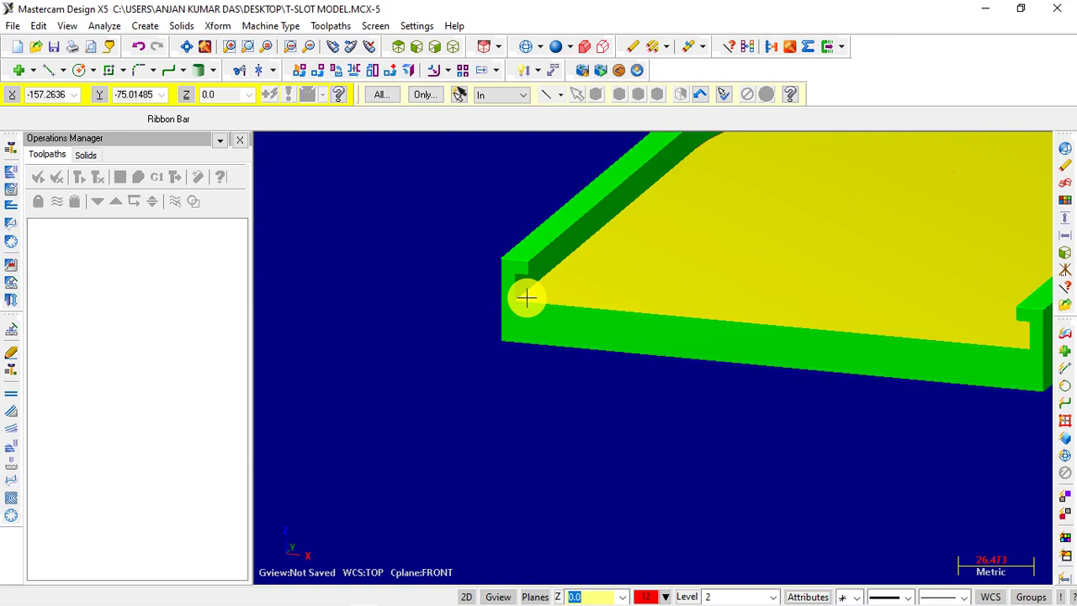
{"action": "mouse_move", "coordinate": [557, 298]}
{"action": "middle_mouse_down"}
{"action": "mouse_move", "coordinate": [575, 298]}
{"action": "mouse_move", "coordinate": [548, 300]}
{"action": "middle_mouse_up"}
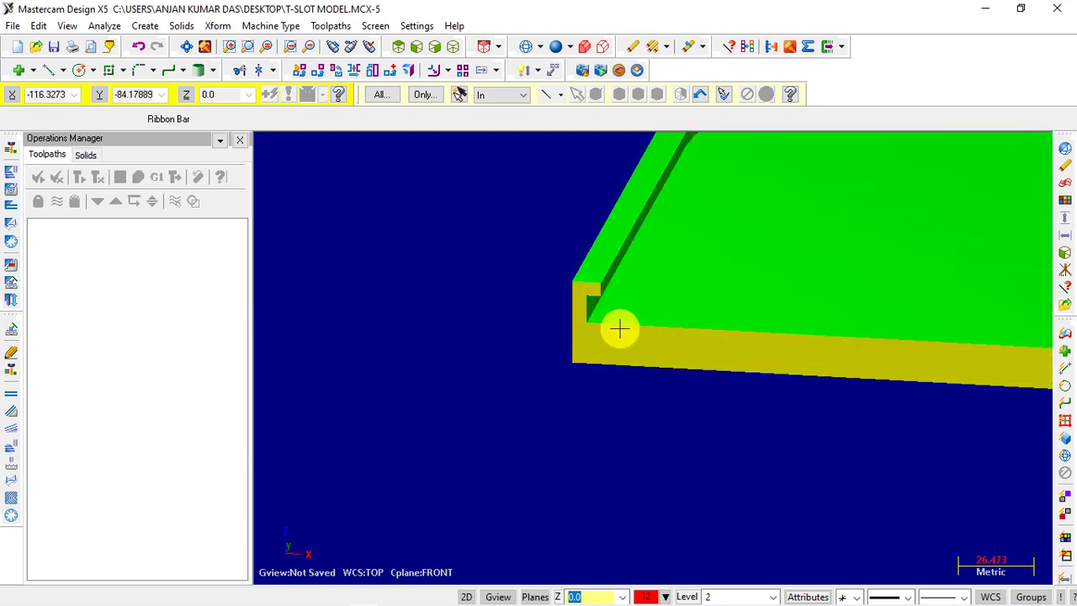
{"action": "scroll", "coordinate": [621, 315], "scroll_direction": "up", "scroll_amount": 1}
{"action": "scroll", "coordinate": [622, 316], "scroll_direction": "up", "scroll_amount": 1}
{"action": "scroll", "coordinate": [621, 315], "scroll_direction": "down", "scroll_amount": 1}
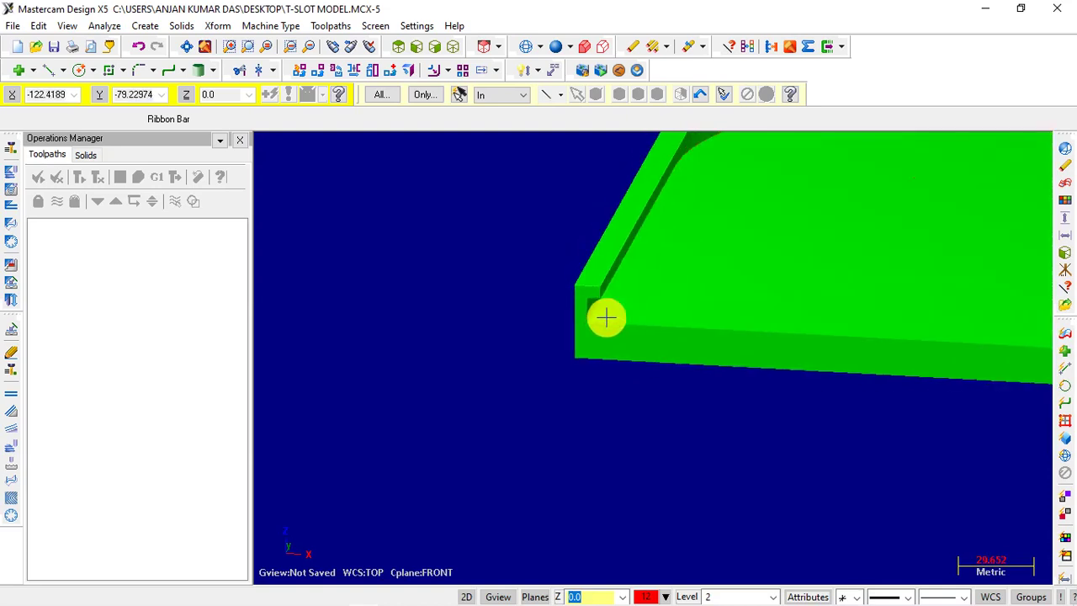
{"action": "scroll", "coordinate": [606, 315], "scroll_direction": "down", "scroll_amount": 1}
{"action": "scroll", "coordinate": [665, 336], "scroll_direction": "down", "scroll_amount": 1}
{"action": "scroll", "coordinate": [669, 335], "scroll_direction": "up", "scroll_amount": 1}
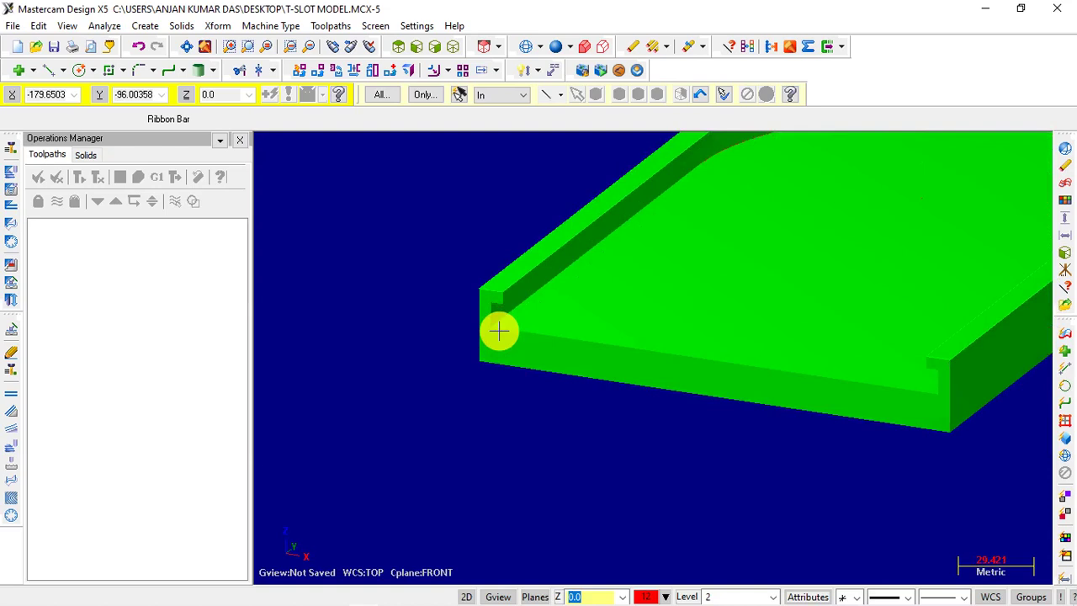
{"action": "scroll", "coordinate": [499, 330], "scroll_direction": "down", "scroll_amount": 1}
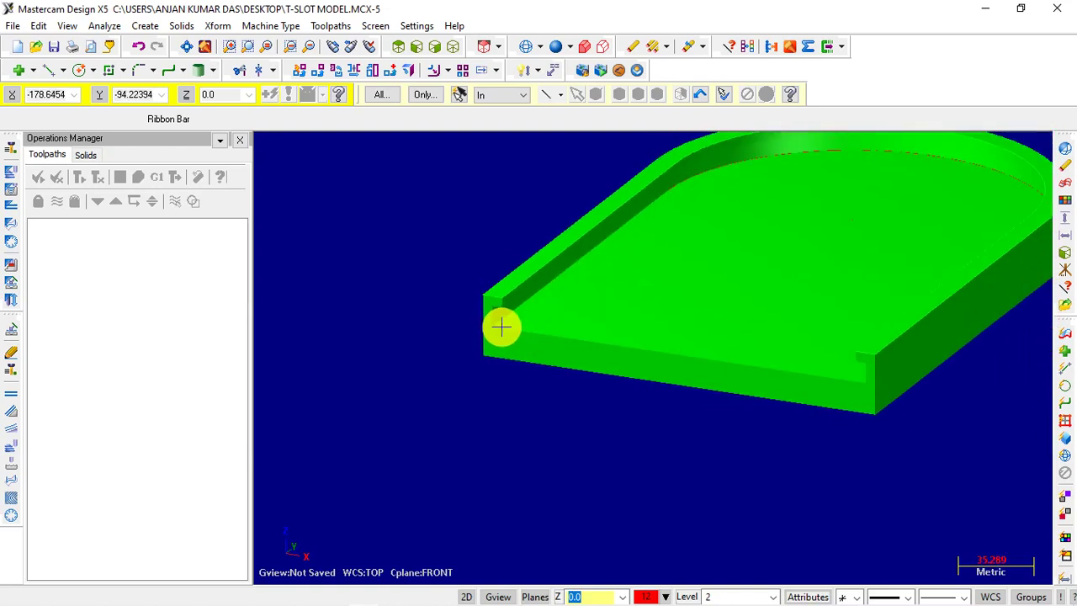
{"action": "middle_click_drag", "start_coordinate": [505, 327], "coordinate": [529, 333]}
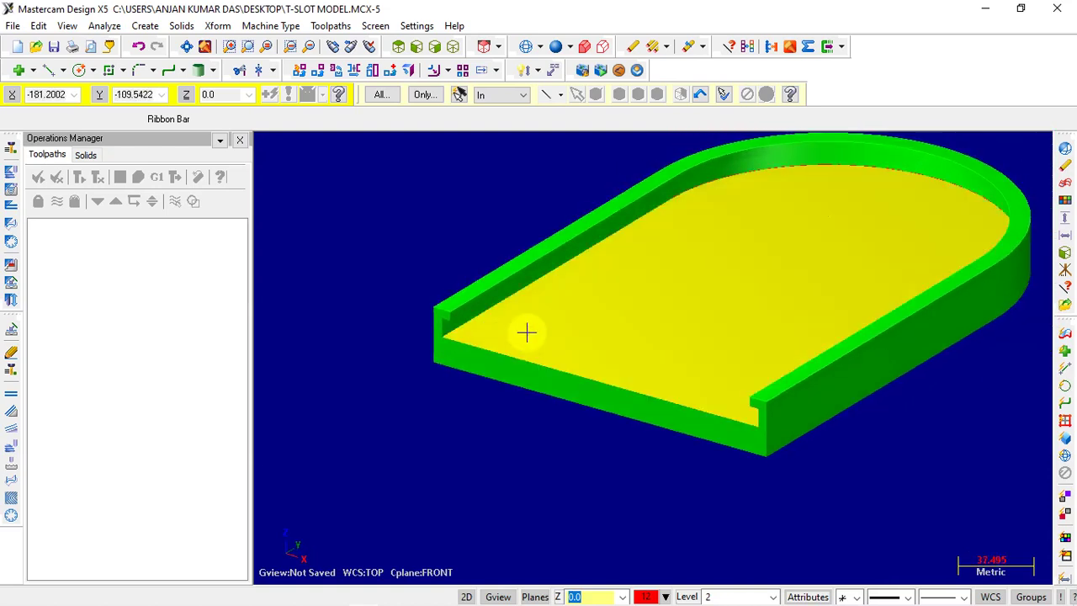
{"action": "scroll", "coordinate": [427, 351], "scroll_direction": "up", "scroll_amount": 2}
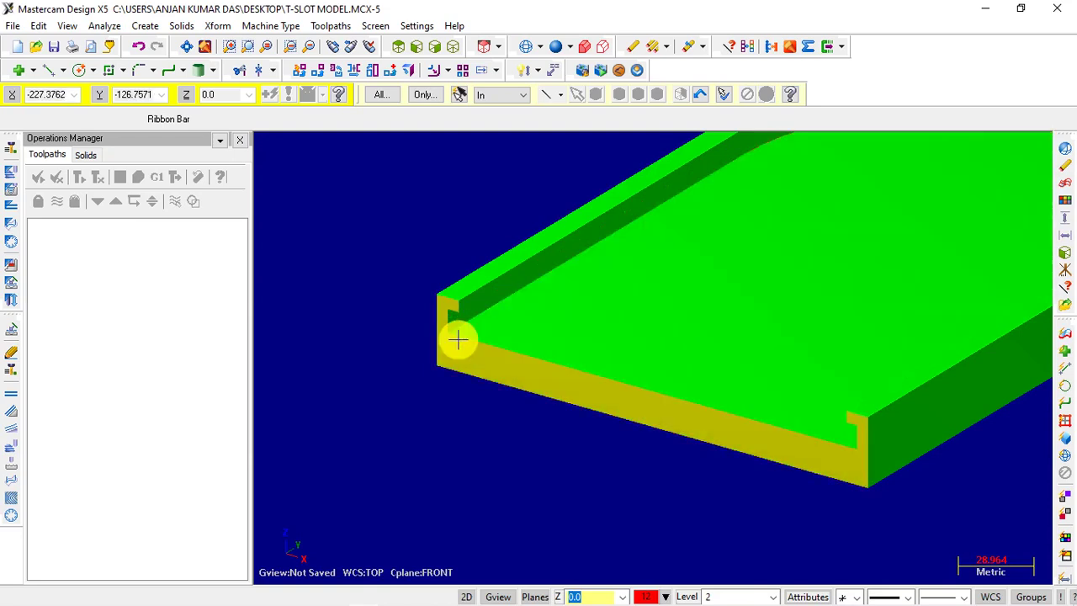
{"action": "scroll", "coordinate": [572, 347], "scroll_direction": "up", "scroll_amount": 1}
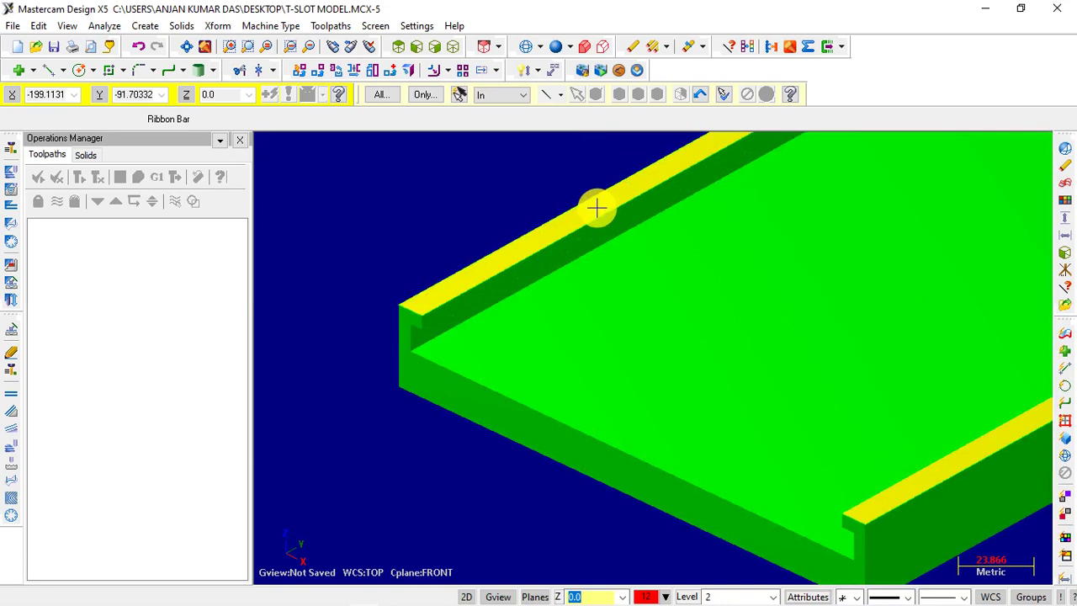
- Start Trim/Break/Extend with Extension length enabled at 15.0
{"action": "left_click", "coordinate": [242, 71]}
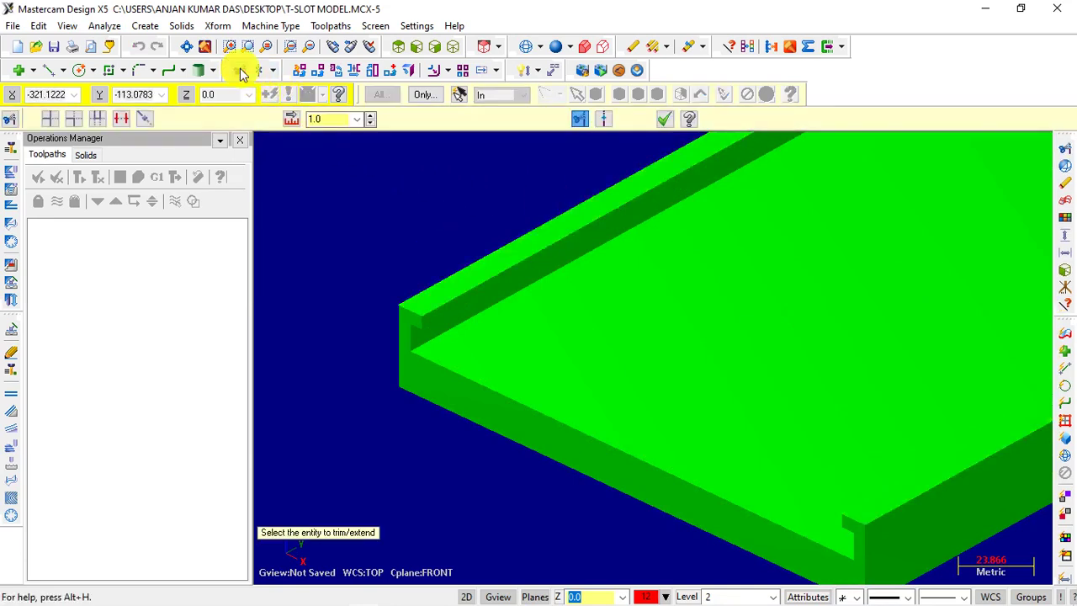
{"action": "left_click", "coordinate": [292, 122]}
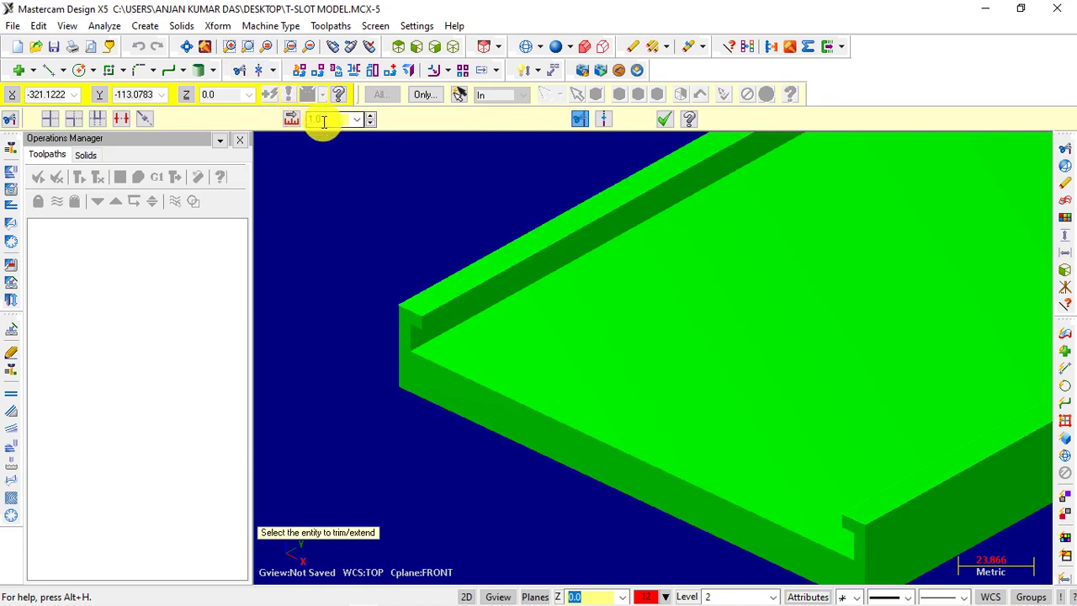
{"action": "left_click", "coordinate": [292, 123]}
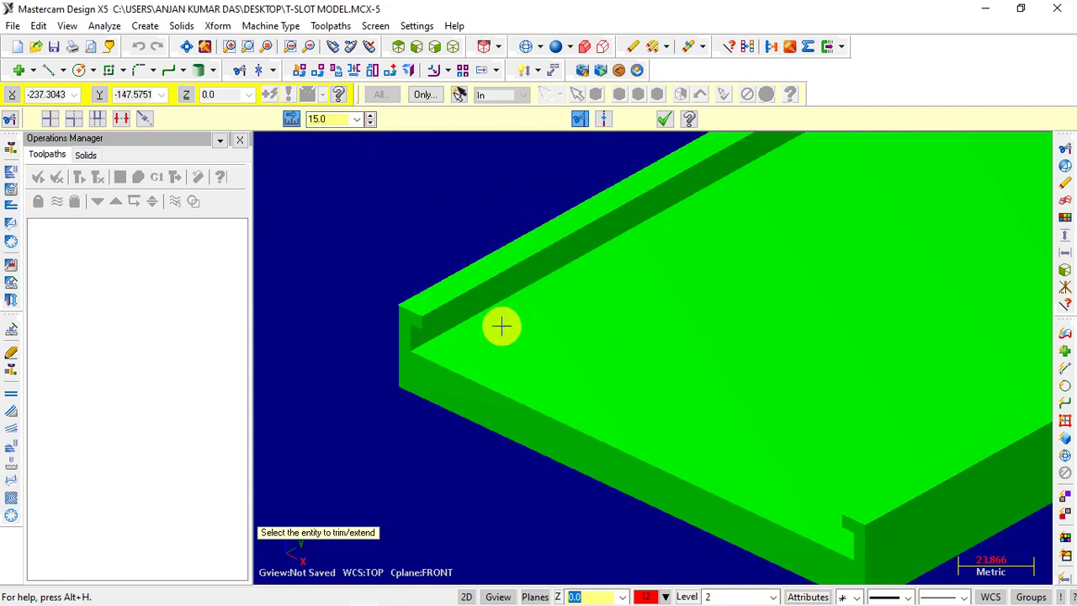
{"action": "scroll", "coordinate": [429, 349], "scroll_direction": "up", "scroll_amount": 2}
{"action": "middle_click_drag", "start_coordinate": [533, 332], "coordinate": [531, 337]}
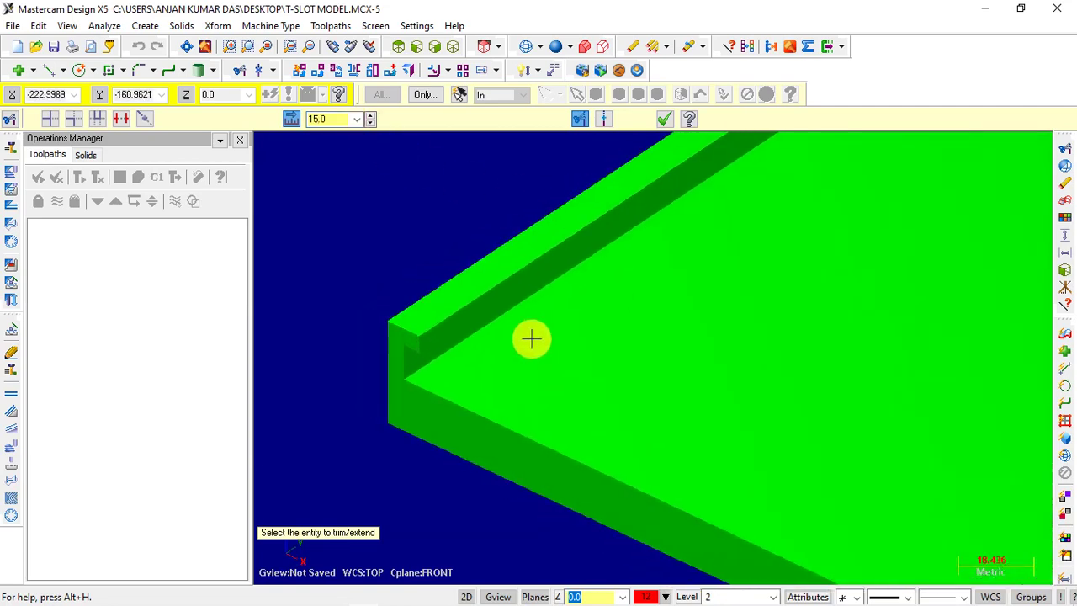
- Switch the part to wireframe display, orbit it, and close the trim/extend function
{"action": "key", "text": "alt+s"}
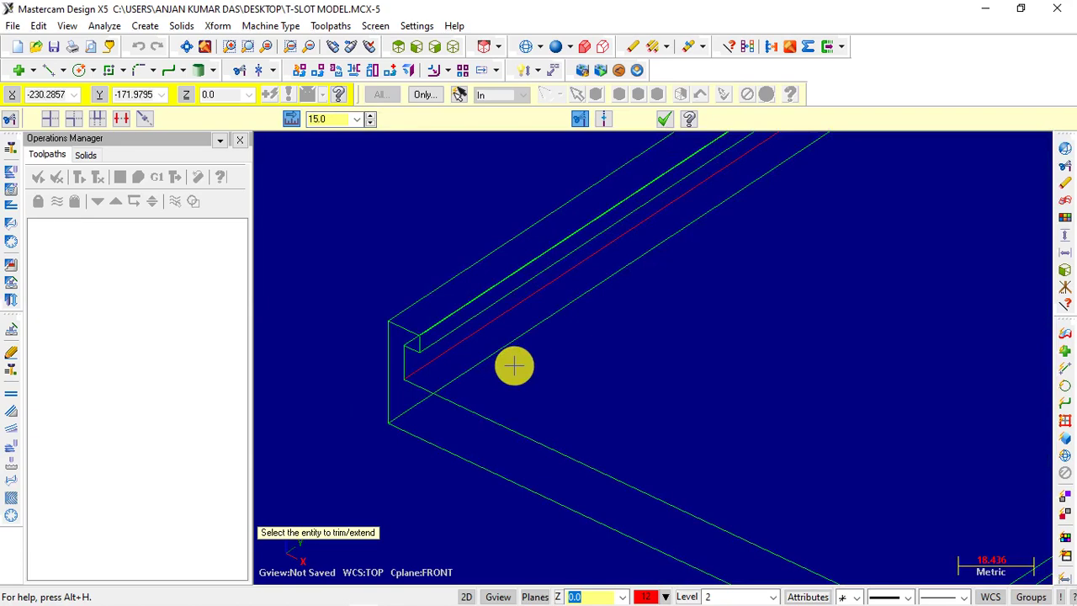
{"action": "scroll", "coordinate": [336, 306], "scroll_direction": "down", "scroll_amount": 2}
{"action": "scroll", "coordinate": [351, 301], "scroll_direction": "down", "scroll_amount": 2}
{"action": "scroll", "coordinate": [351, 300], "scroll_direction": "down", "scroll_amount": 2}
{"action": "mouse_move", "coordinate": [777, 450]}
{"action": "middle_mouse_down"}
{"action": "mouse_move", "coordinate": [606, 442]}
{"action": "mouse_move", "coordinate": [746, 441]}
{"action": "middle_mouse_up"}
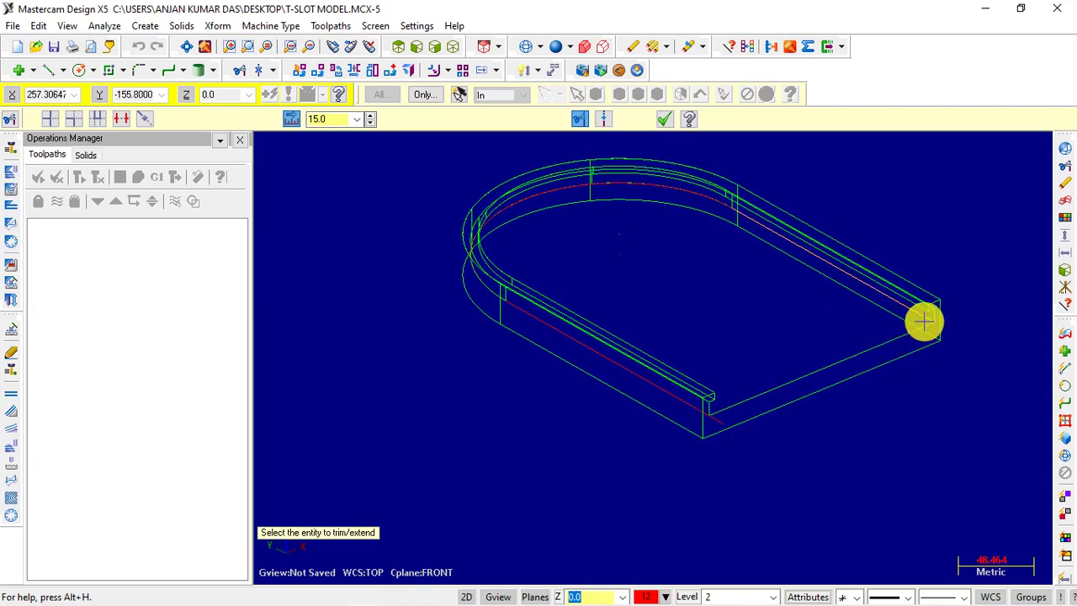
{"action": "mouse_move", "coordinate": [850, 430]}
{"action": "middle_mouse_down"}
{"action": "mouse_move", "coordinate": [889, 437]}
{"action": "mouse_move", "coordinate": [683, 370]}
{"action": "mouse_move", "coordinate": [558, 314]}
{"action": "mouse_move", "coordinate": [817, 334]}
{"action": "middle_mouse_up"}
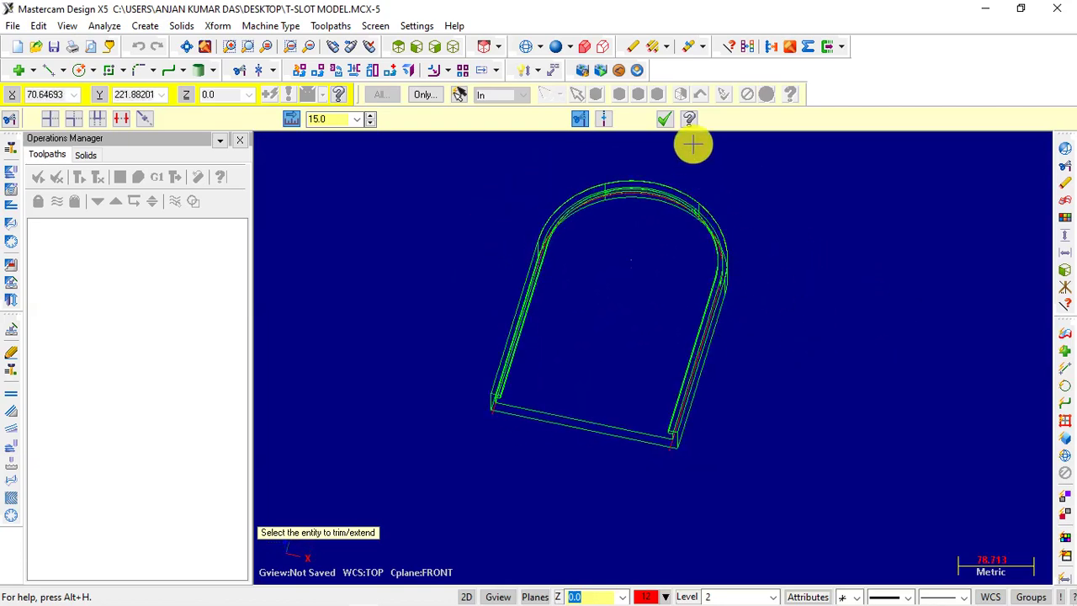
{"action": "left_click", "coordinate": [664, 121]}
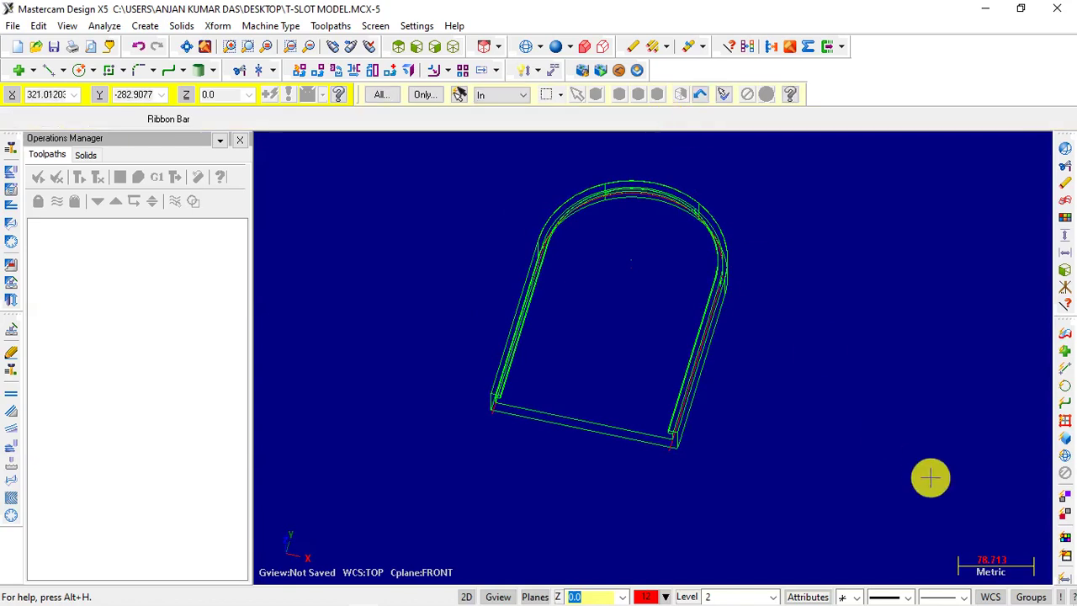
- Turn shading back on and orbit the shaded part, clearing the face highlight
{"action": "key", "text": "alt+s"}
{"action": "mouse_move", "coordinate": [764, 471]}
{"action": "middle_mouse_down"}
{"action": "mouse_move", "coordinate": [828, 457]}
{"action": "mouse_move", "coordinate": [769, 452]}
{"action": "middle_mouse_up"}
{"action": "left_click", "coordinate": [660, 336]}
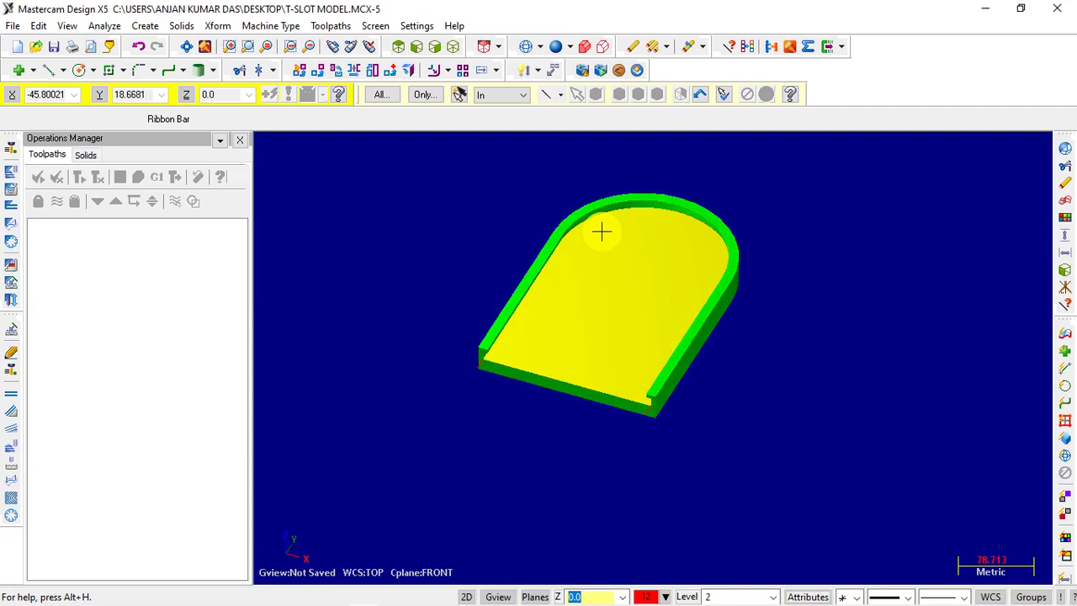
{"action": "scroll", "coordinate": [602, 232], "scroll_direction": "up", "scroll_amount": 2}
{"action": "middle_click_drag", "start_coordinate": [597, 241], "coordinate": [650, 320]}
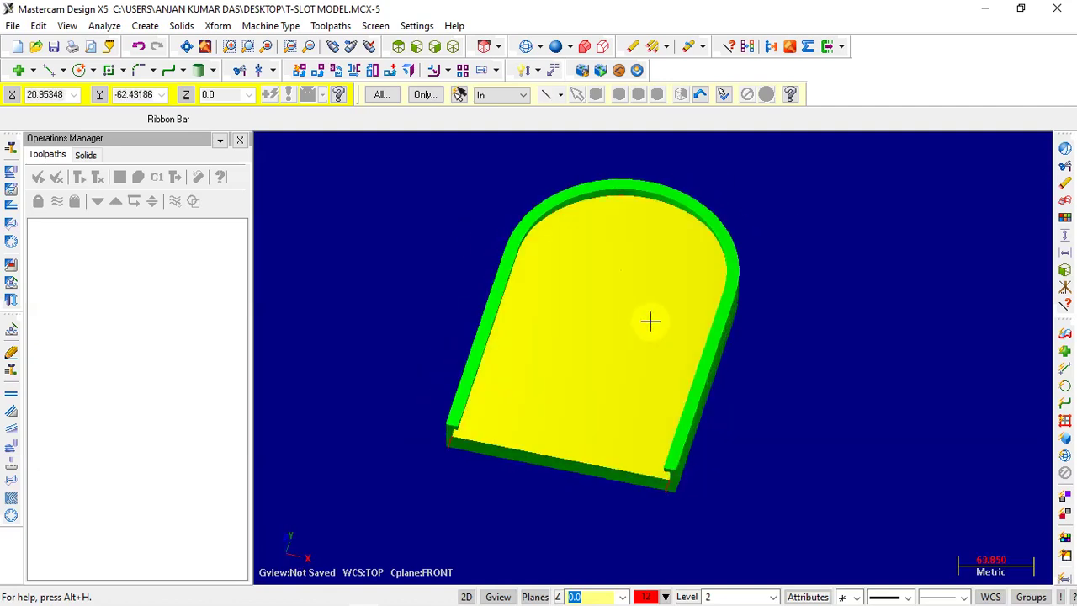
{"action": "left_click", "coordinate": [791, 322]}
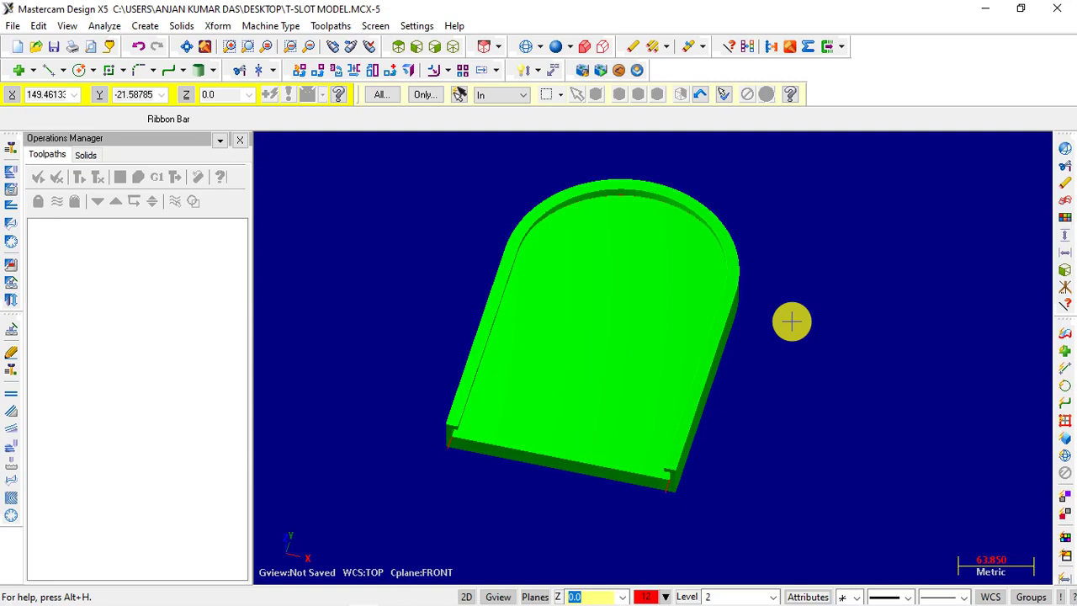
- Show the axis lines with F9 and orbit the part to an oblique top view
{"action": "key", "text": "F9"}
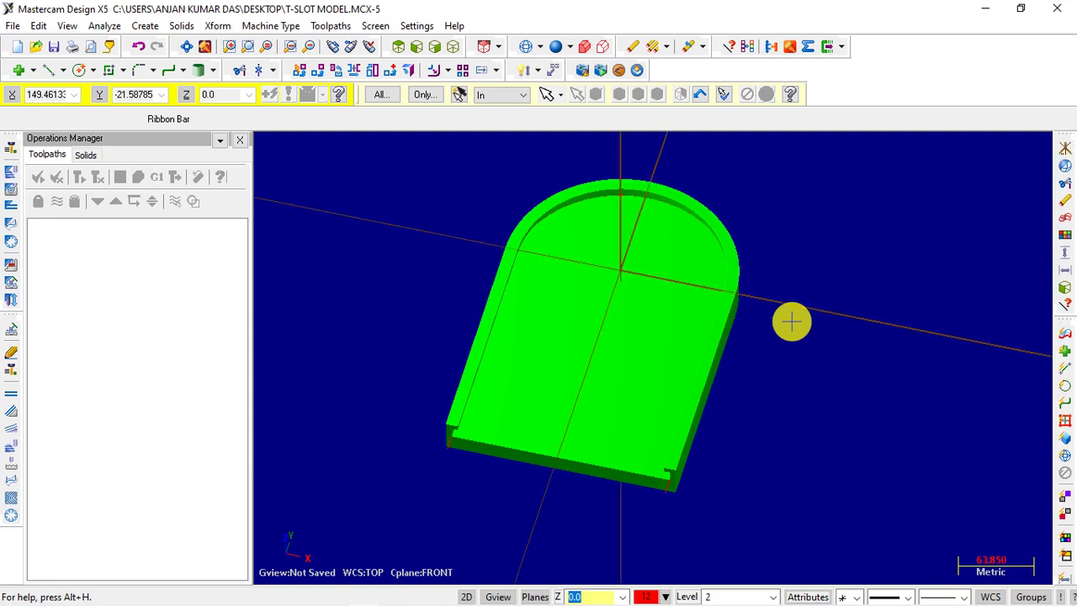
{"action": "scroll", "coordinate": [769, 337], "scroll_direction": "up", "scroll_amount": 1}
{"action": "left_click", "coordinate": [620, 251]}
{"action": "mouse_move", "coordinate": [621, 252]}
{"action": "middle_mouse_down"}
{"action": "mouse_move", "coordinate": [743, 211]}
{"action": "mouse_move", "coordinate": [714, 207]}
{"action": "mouse_move", "coordinate": [749, 251]}
{"action": "mouse_move", "coordinate": [816, 231]}
{"action": "mouse_move", "coordinate": [700, 212]}
{"action": "mouse_move", "coordinate": [461, 340]}
{"action": "middle_mouse_up"}
{"action": "scroll", "coordinate": [461, 340], "scroll_direction": "up", "scroll_amount": 2}
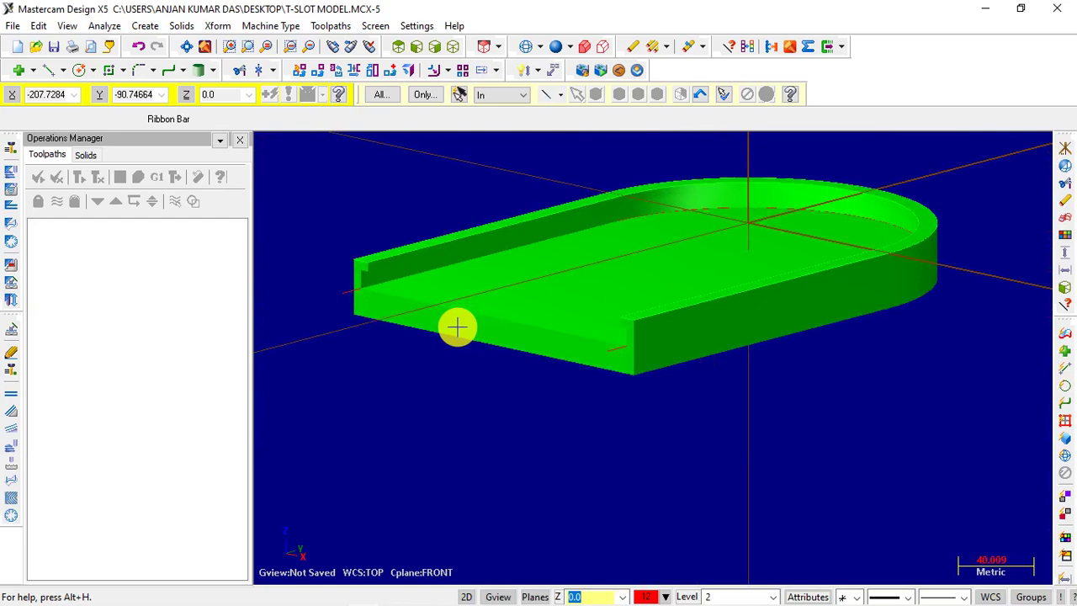
{"action": "mouse_move", "coordinate": [457, 327]}
{"action": "middle_mouse_down"}
{"action": "mouse_move", "coordinate": [615, 279]}
{"action": "mouse_move", "coordinate": [716, 272]}
{"action": "mouse_move", "coordinate": [698, 284]}
{"action": "mouse_move", "coordinate": [671, 271]}
{"action": "middle_mouse_up"}
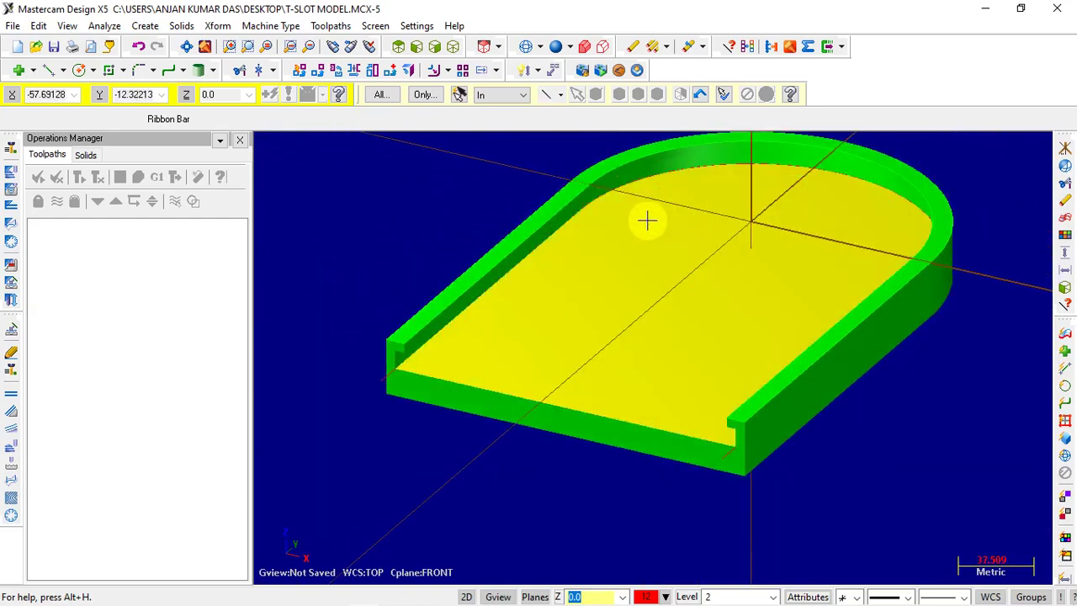
{"action": "middle_click_drag", "start_coordinate": [782, 227], "coordinate": [738, 248]}
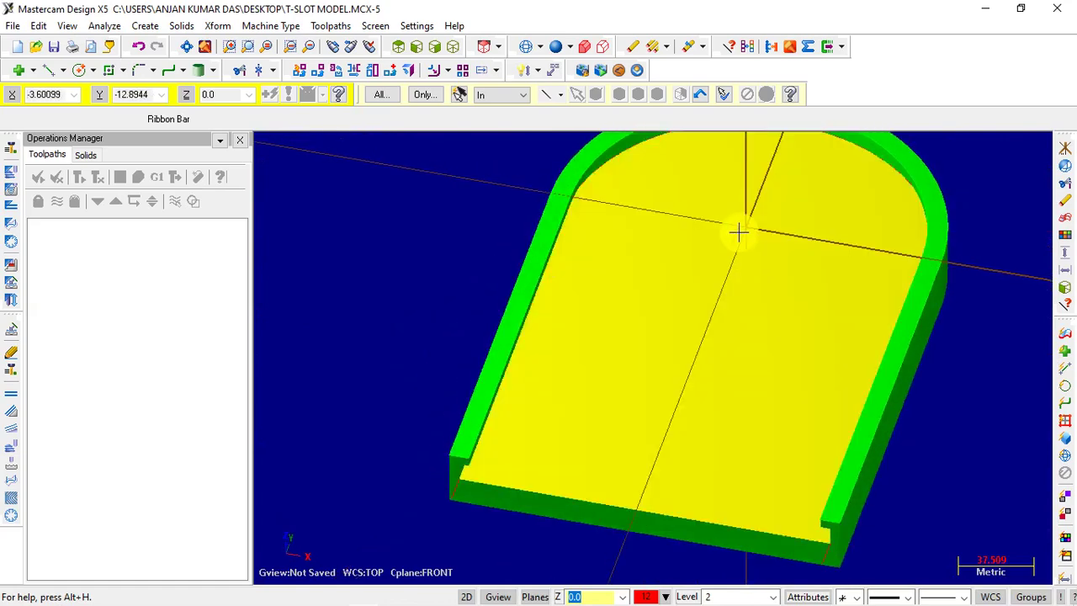
{"action": "mouse_move", "coordinate": [618, 414]}
{"action": "middle_mouse_down"}
{"action": "mouse_move", "coordinate": [621, 363]}
{"action": "mouse_move", "coordinate": [578, 303]}
{"action": "mouse_move", "coordinate": [619, 303]}
{"action": "mouse_move", "coordinate": [632, 323]}
{"action": "mouse_move", "coordinate": [592, 295]}
{"action": "middle_mouse_up"}
{"action": "scroll", "coordinate": [688, 300], "scroll_direction": "down", "scroll_amount": 2}
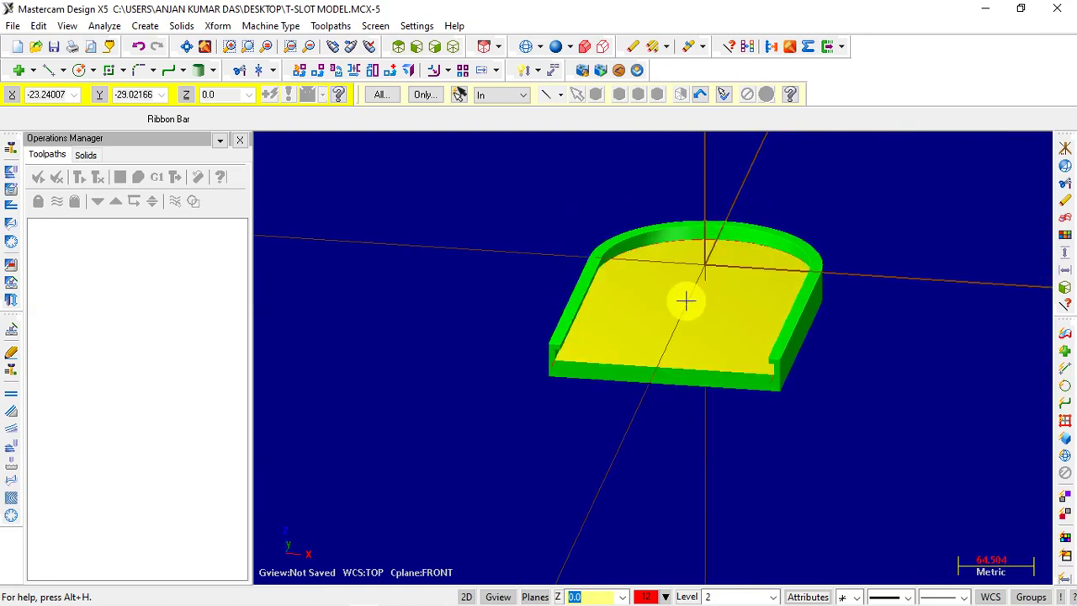
{"action": "scroll", "coordinate": [690, 300], "scroll_direction": "down", "scroll_amount": 1}
{"action": "middle_click_drag", "start_coordinate": [690, 377], "coordinate": [474, 220]}
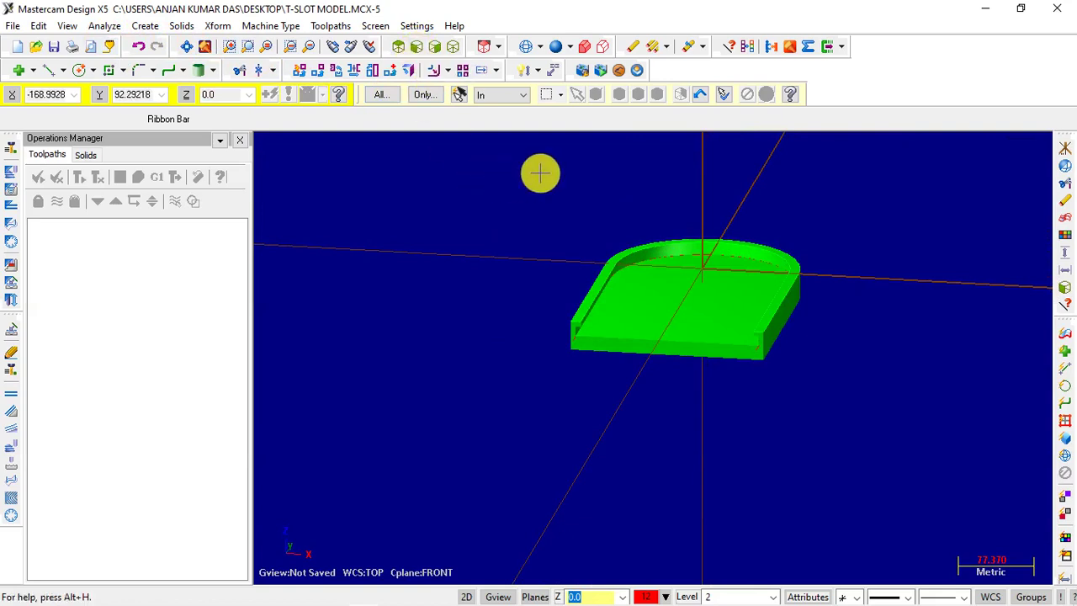
- Read a point and normal on the solid with Analyze Dynamic, then switch to Top view
{"action": "left_click", "coordinate": [115, 28]}
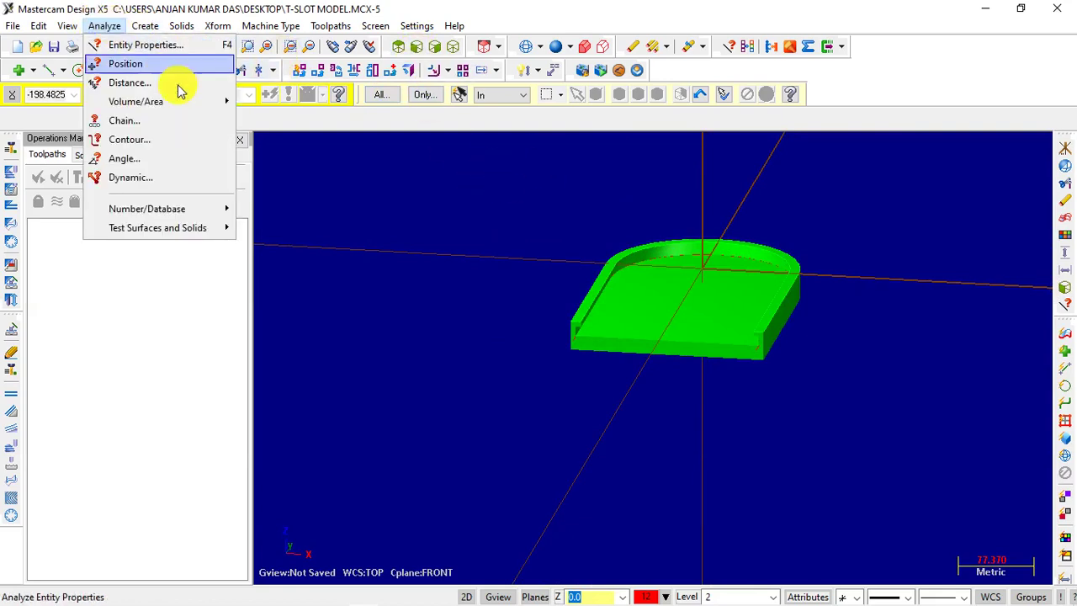
{"action": "left_click", "coordinate": [139, 185]}
{"action": "scroll", "coordinate": [630, 363], "scroll_direction": "up", "scroll_amount": 3}
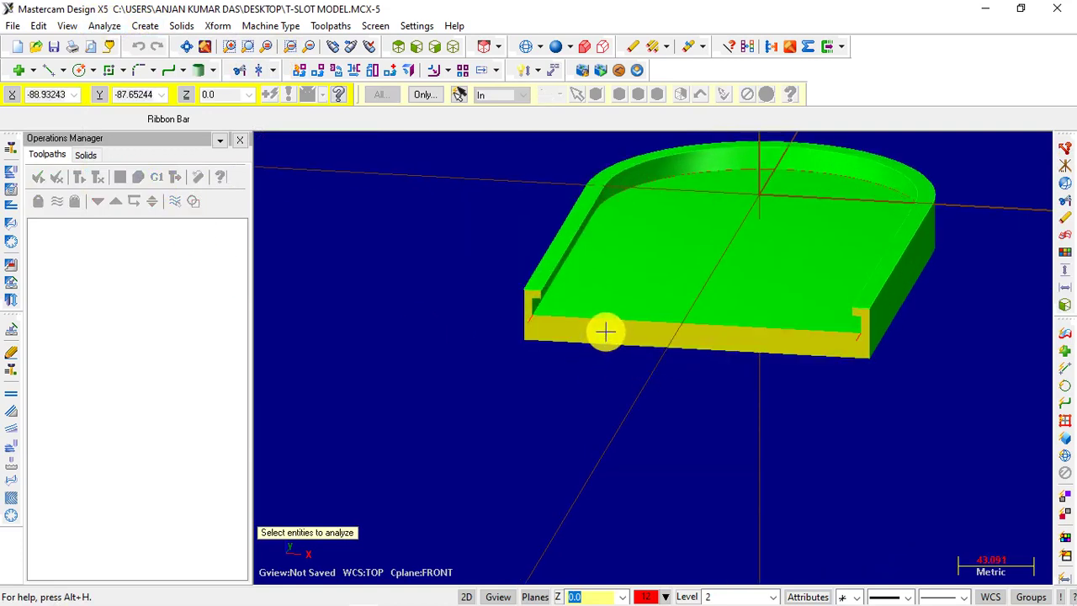
{"action": "left_click", "coordinate": [606, 331]}
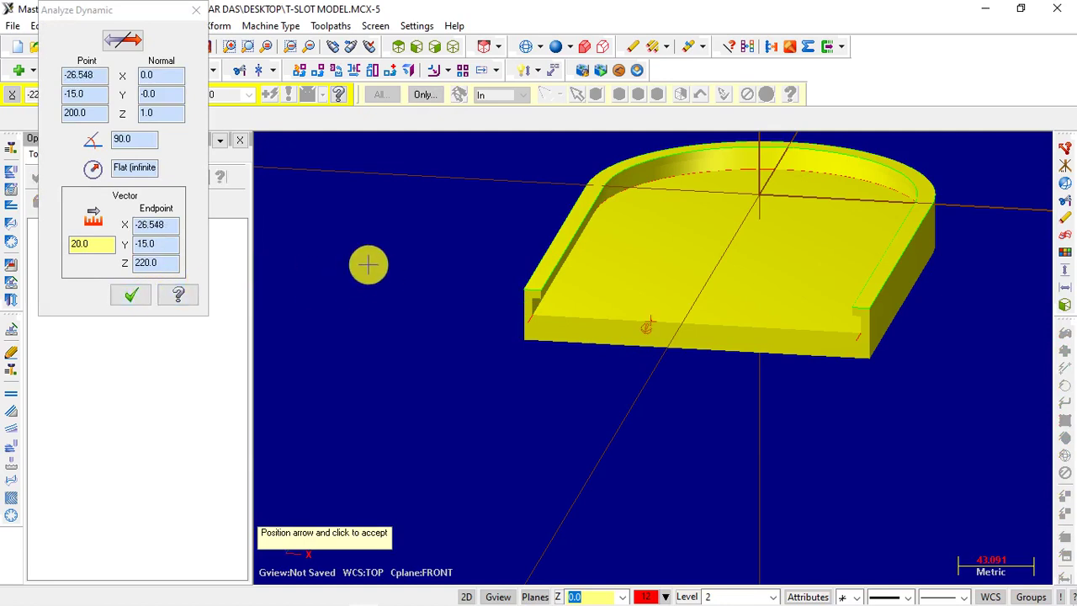
{"action": "key", "text": "Escape"}
{"action": "right_click", "coordinate": [409, 214]}
{"action": "left_click", "coordinate": [458, 348]}
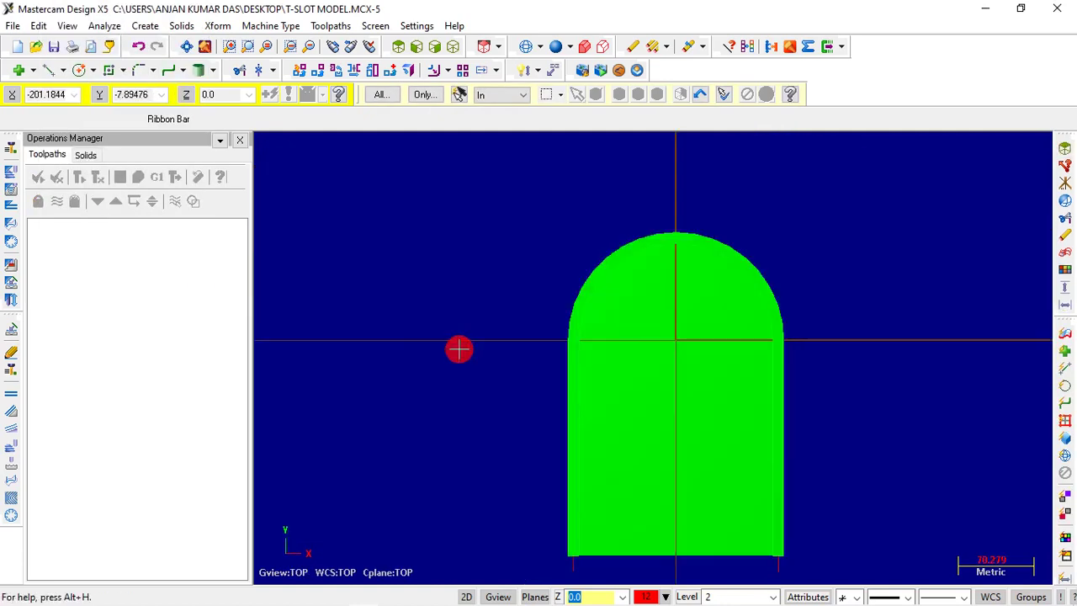
- From the Front view, rerun Analyze Dynamic on the solid, then switch to the Top view
{"action": "right_click", "coordinate": [495, 230]}
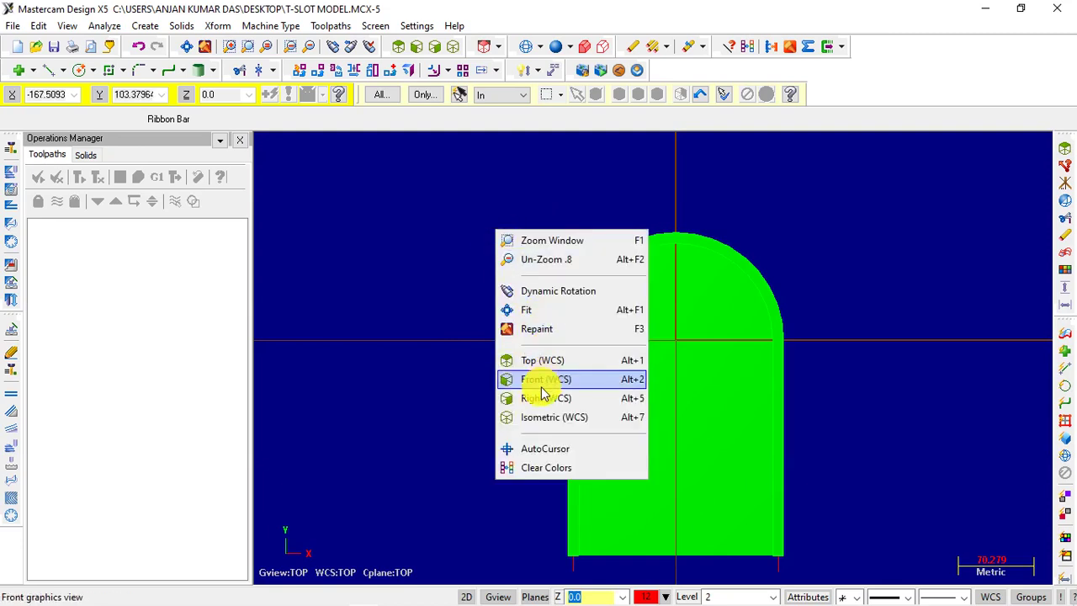
{"action": "left_click", "coordinate": [543, 383]}
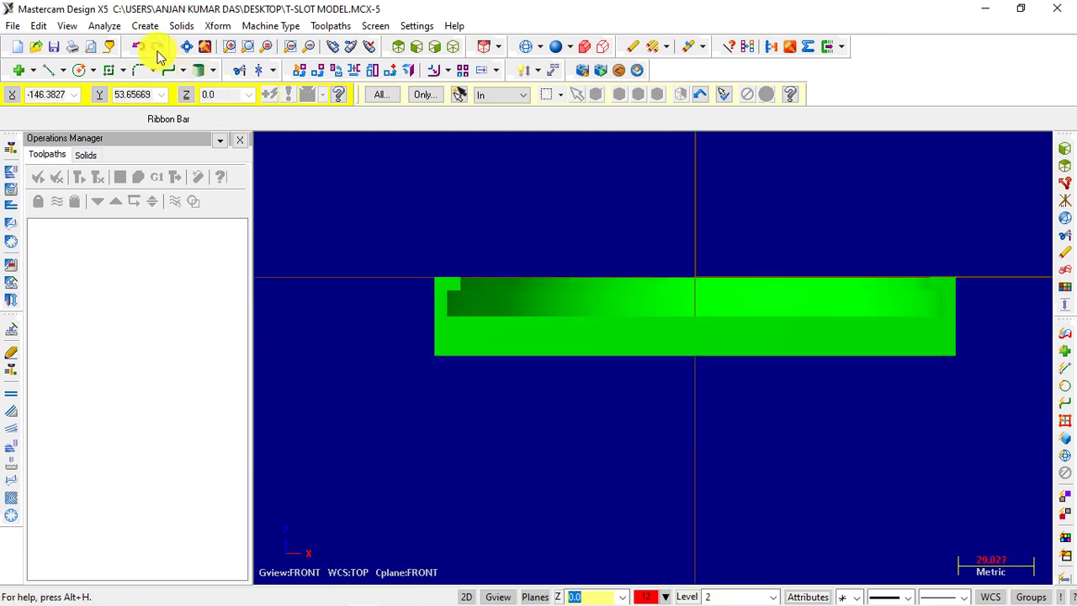
{"action": "left_click", "coordinate": [104, 25]}
{"action": "left_click", "coordinate": [132, 187]}
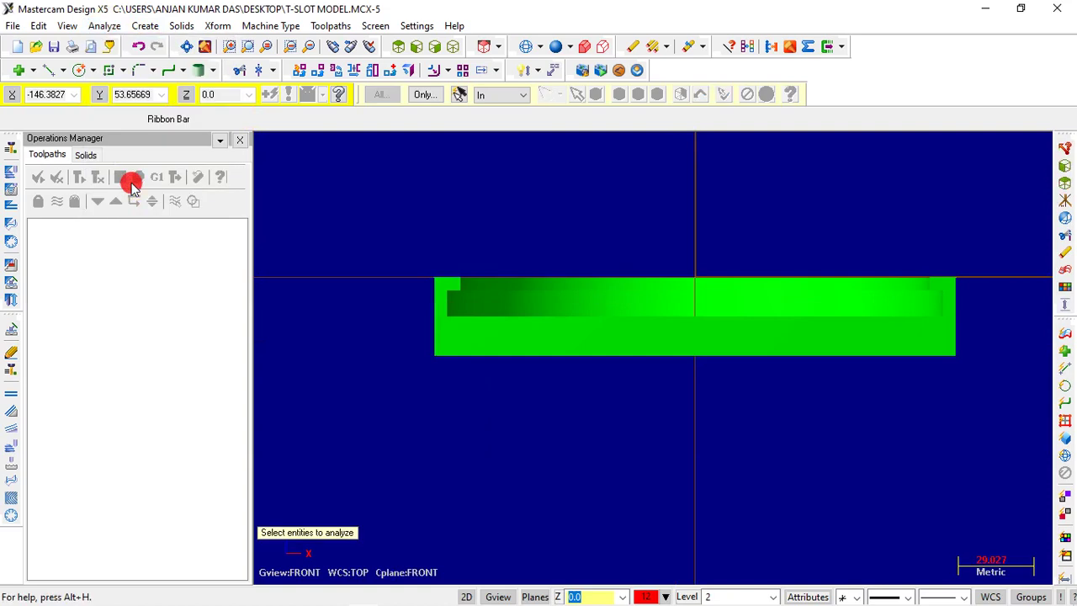
{"action": "left_click", "coordinate": [478, 340]}
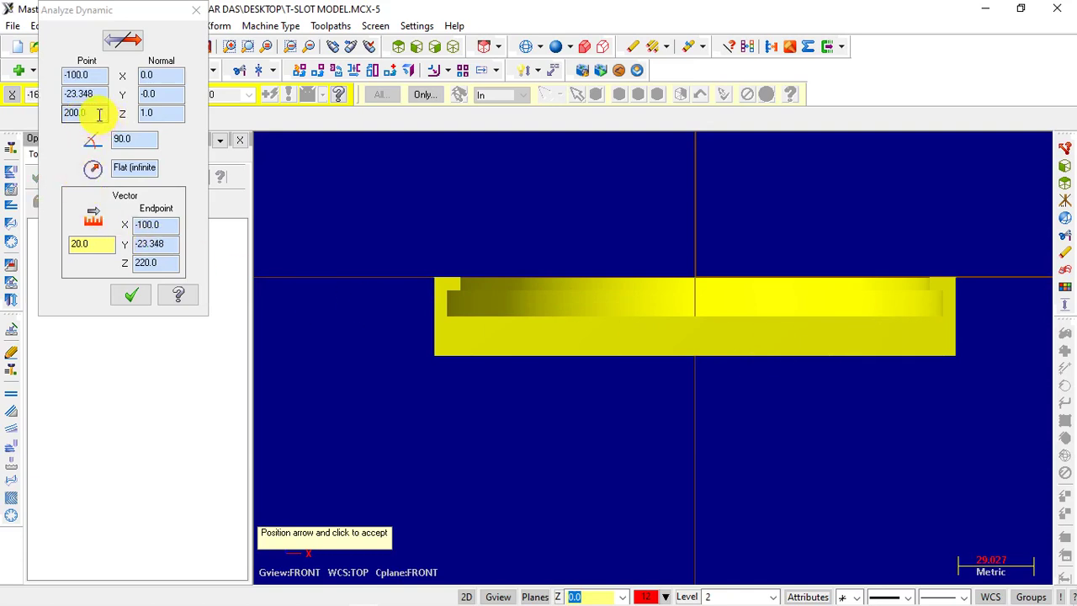
{"action": "left_click_drag", "start_coordinate": [100, 114], "coordinate": [78, 114]}
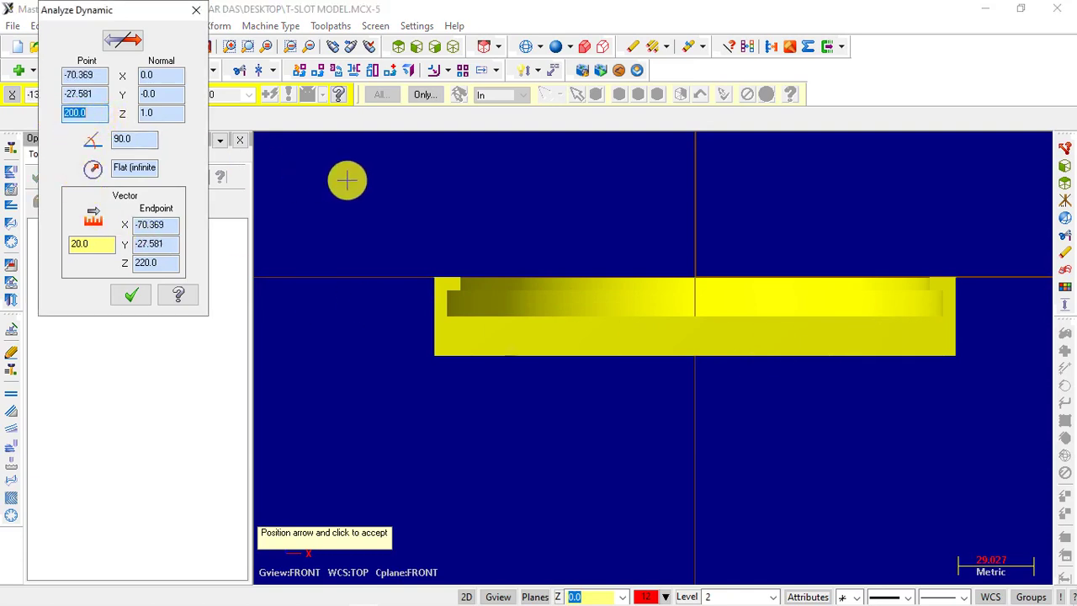
{"action": "scroll", "coordinate": [348, 180], "scroll_direction": "down", "scroll_amount": 1}
{"action": "scroll", "coordinate": [347, 180], "scroll_direction": "down", "scroll_amount": 1}
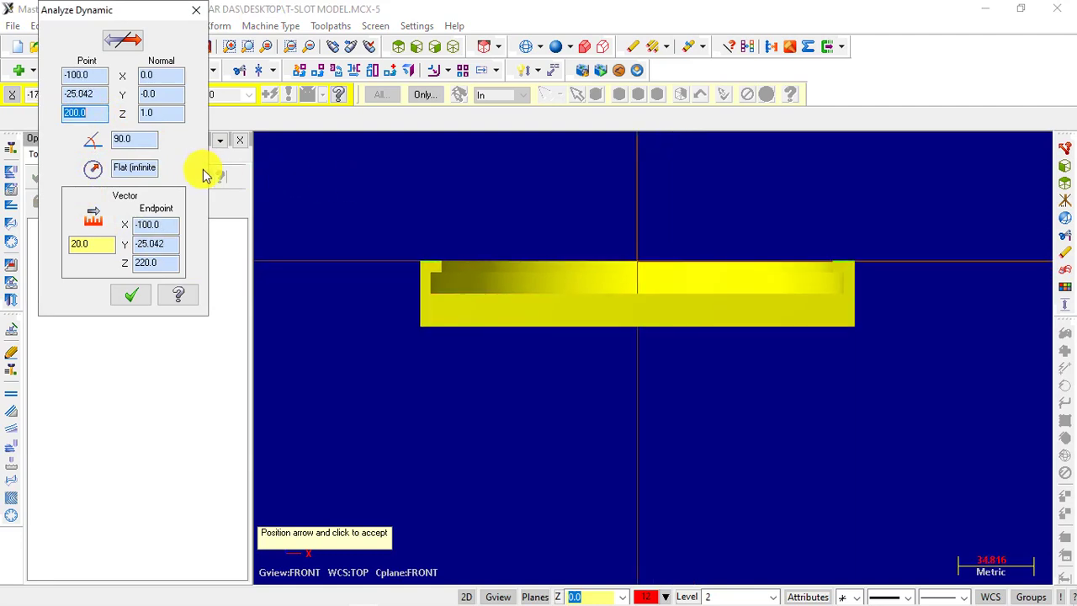
{"action": "left_click", "coordinate": [533, 278]}
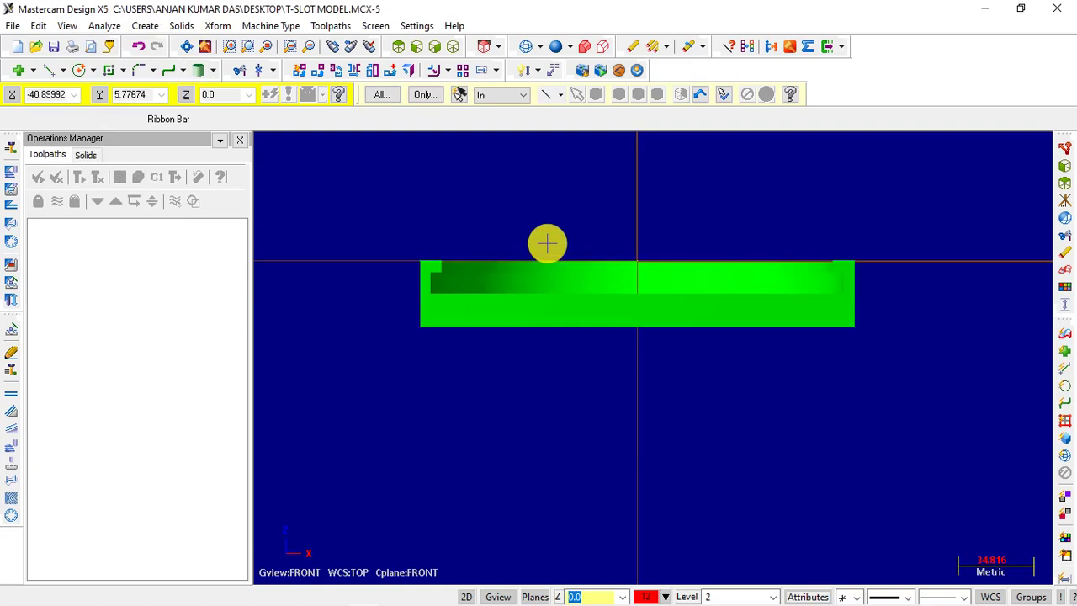
{"action": "right_click", "coordinate": [524, 198]}
{"action": "left_click", "coordinate": [586, 328]}
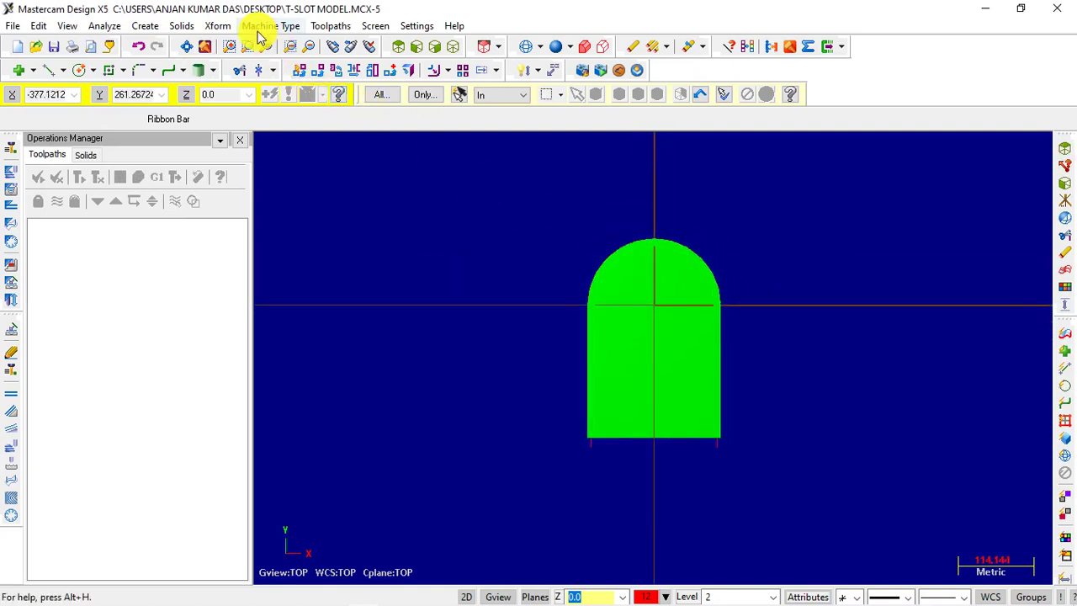
- Start Translate and window-select the entire T-slot part
{"action": "left_click", "coordinate": [215, 26]}
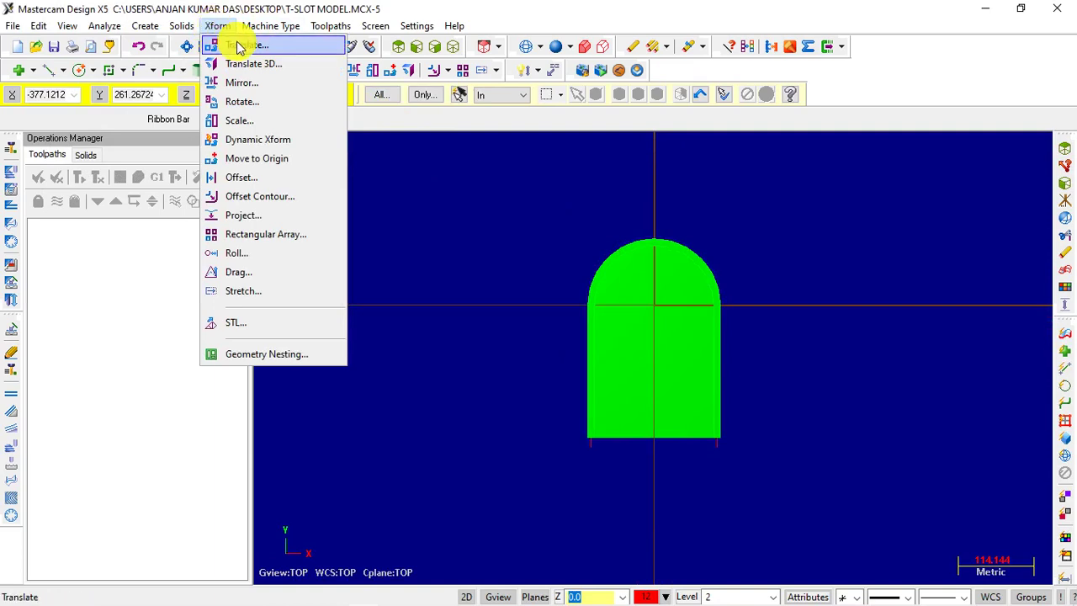
{"action": "left_click", "coordinate": [235, 41]}
{"action": "left_click_drag", "start_coordinate": [505, 190], "coordinate": [818, 485]}
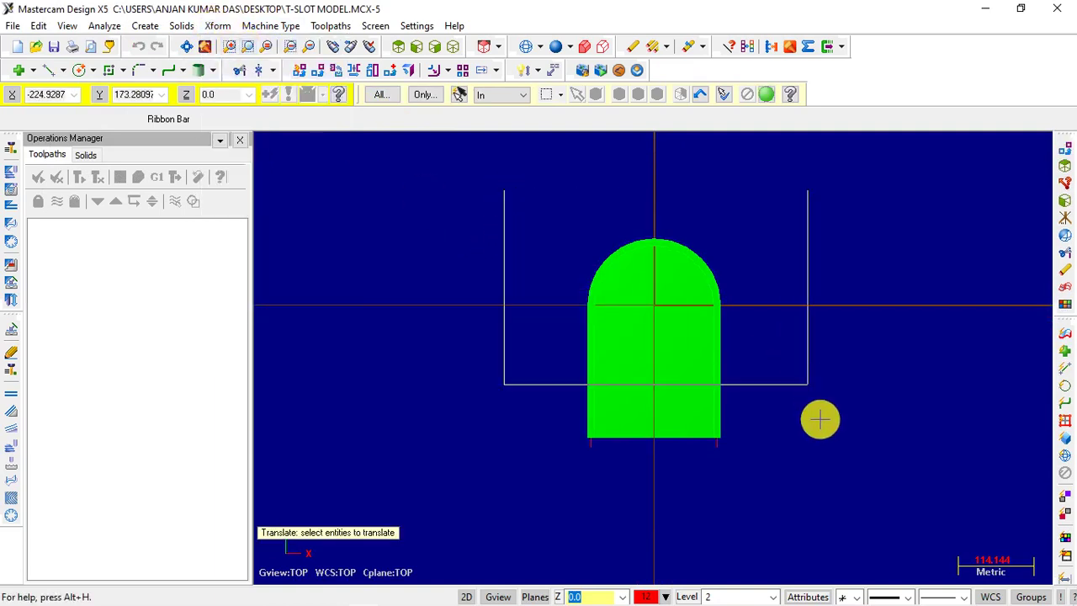
{"action": "left_click", "coordinate": [818, 484]}
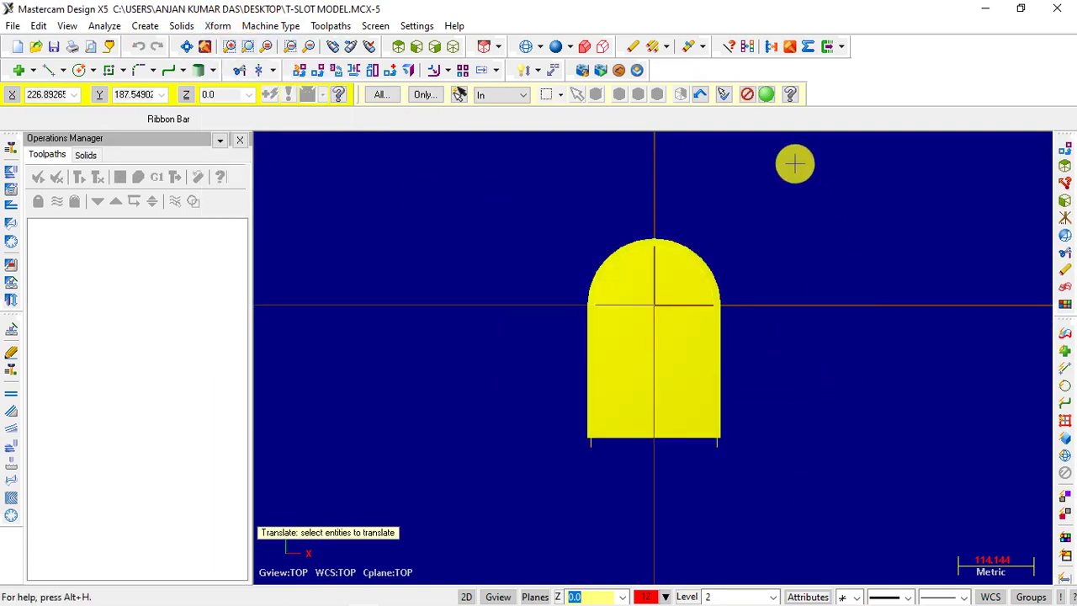
{"action": "left_click", "coordinate": [766, 95]}
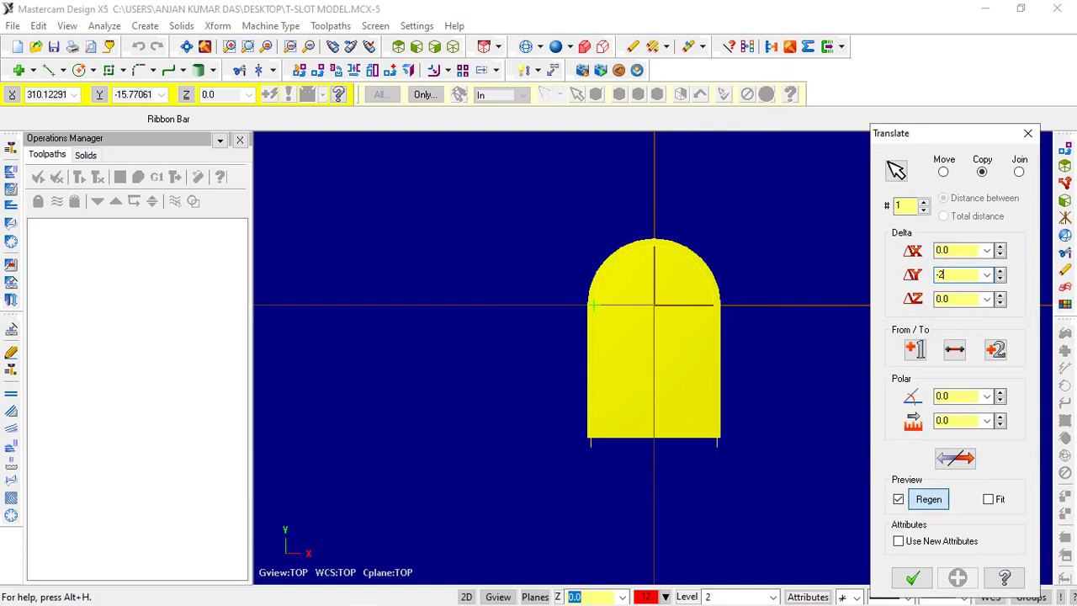
- Move the selected part with a Delta Y of 200 and apply
{"action": "left_click", "coordinate": [943, 172]}
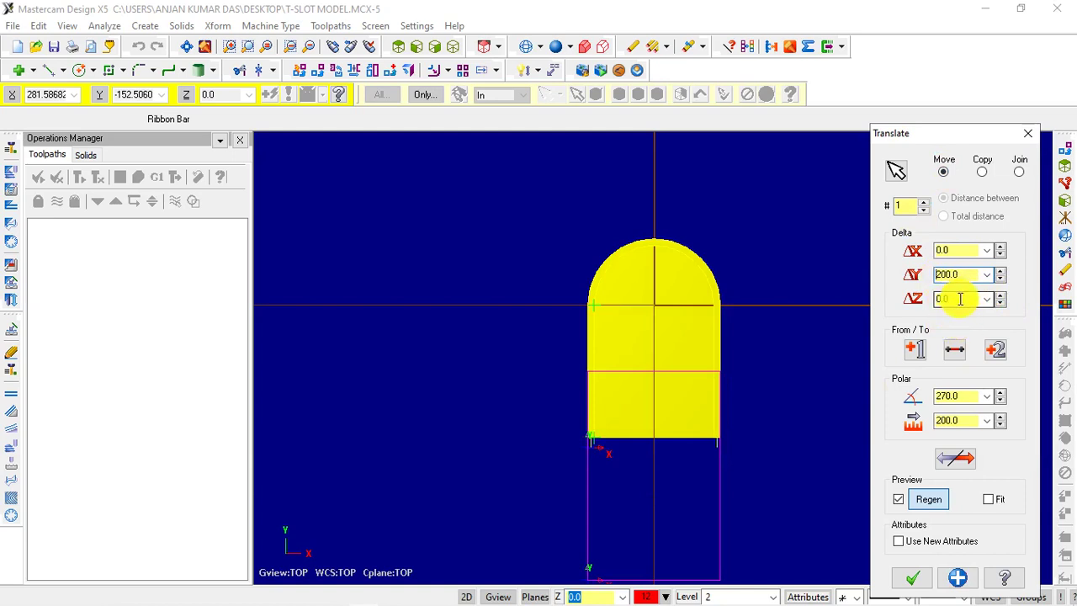
{"action": "key", "text": "Return"}
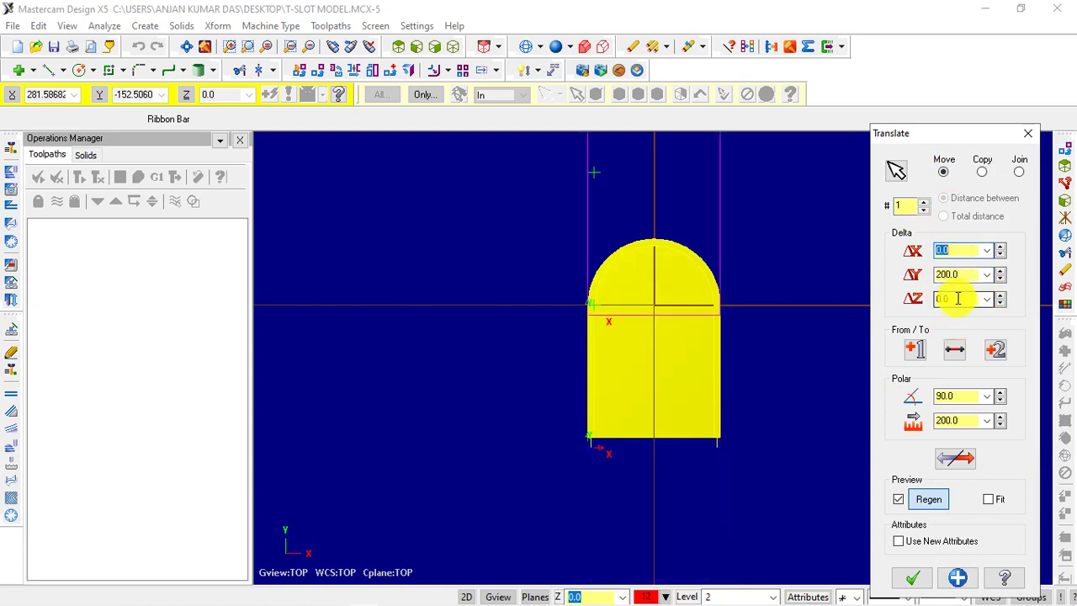
{"action": "left_click", "coordinate": [958, 297]}
{"action": "scroll", "coordinate": [646, 318], "scroll_direction": "down", "scroll_amount": 2}
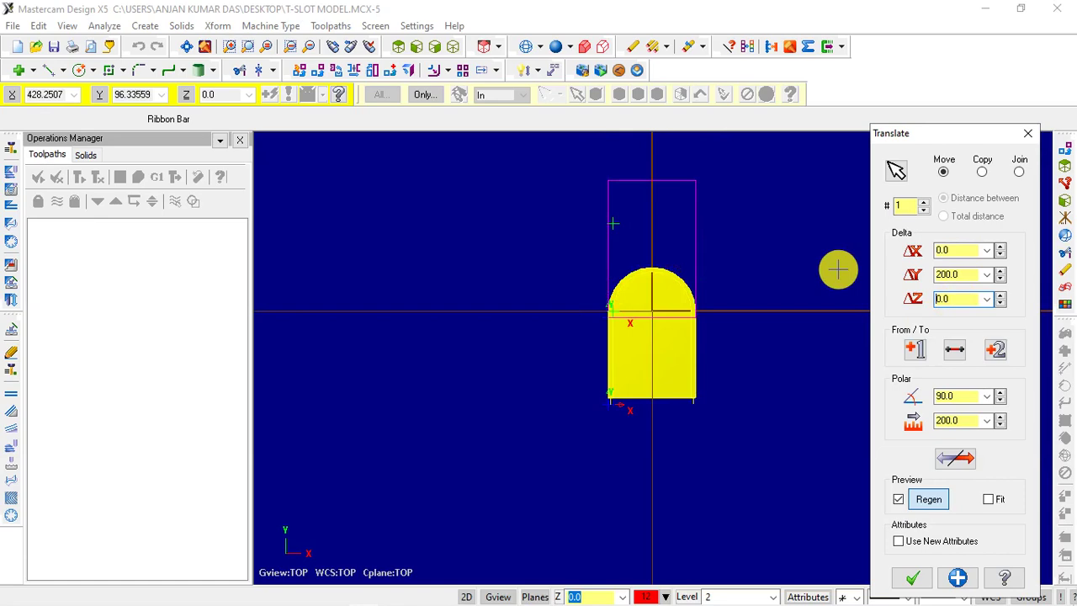
{"action": "left_click", "coordinate": [925, 503]}
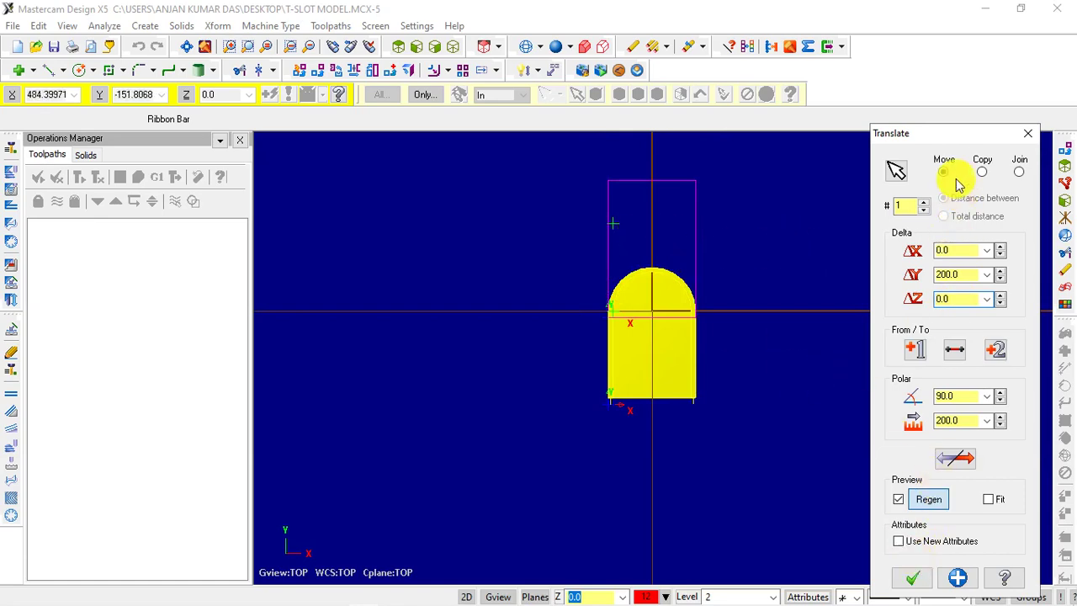
{"action": "left_click_drag", "start_coordinate": [934, 137], "coordinate": [826, 57]}
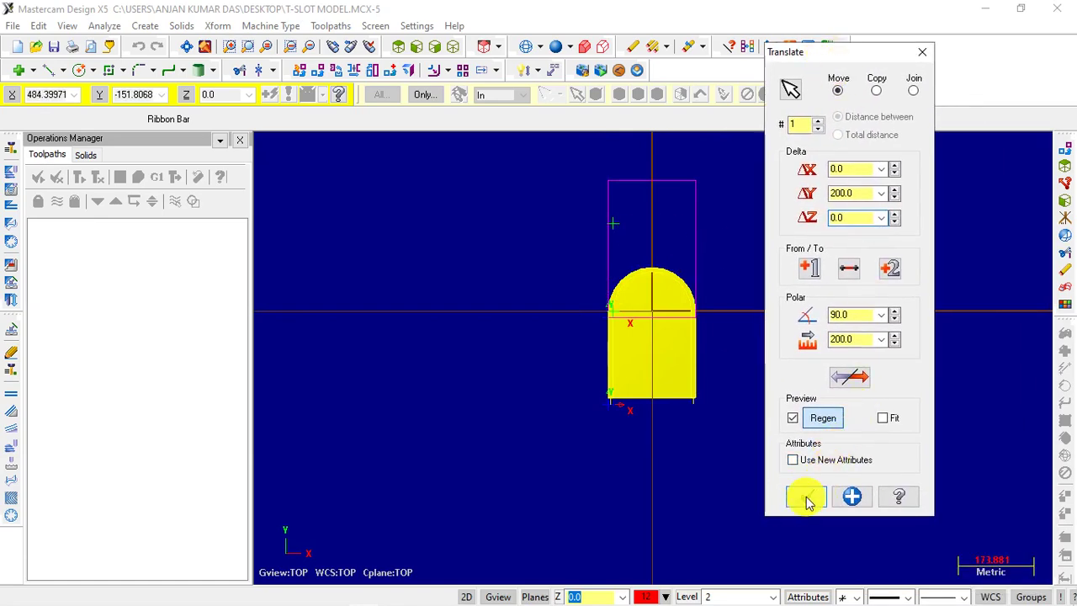
{"action": "left_click", "coordinate": [809, 497]}
{"action": "scroll", "coordinate": [696, 264], "scroll_direction": "up", "scroll_amount": 1}
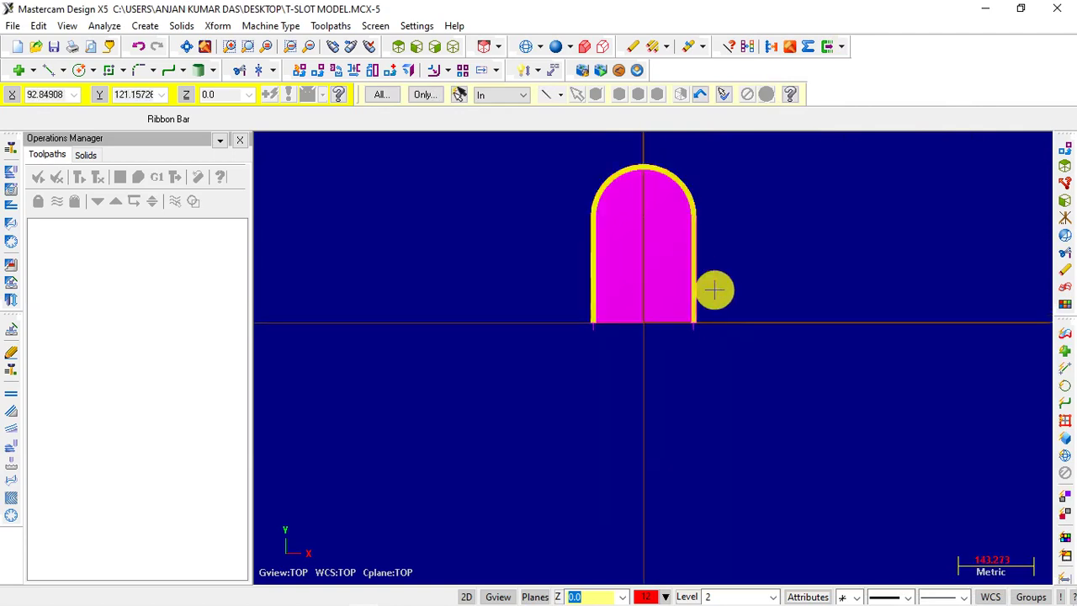
- Tilt the part into a 3D view and clear its temporary colours back to green
{"action": "scroll", "coordinate": [764, 329], "scroll_direction": "up", "scroll_amount": 1}
{"action": "middle_click_drag", "start_coordinate": [829, 309], "coordinate": [853, 257]}
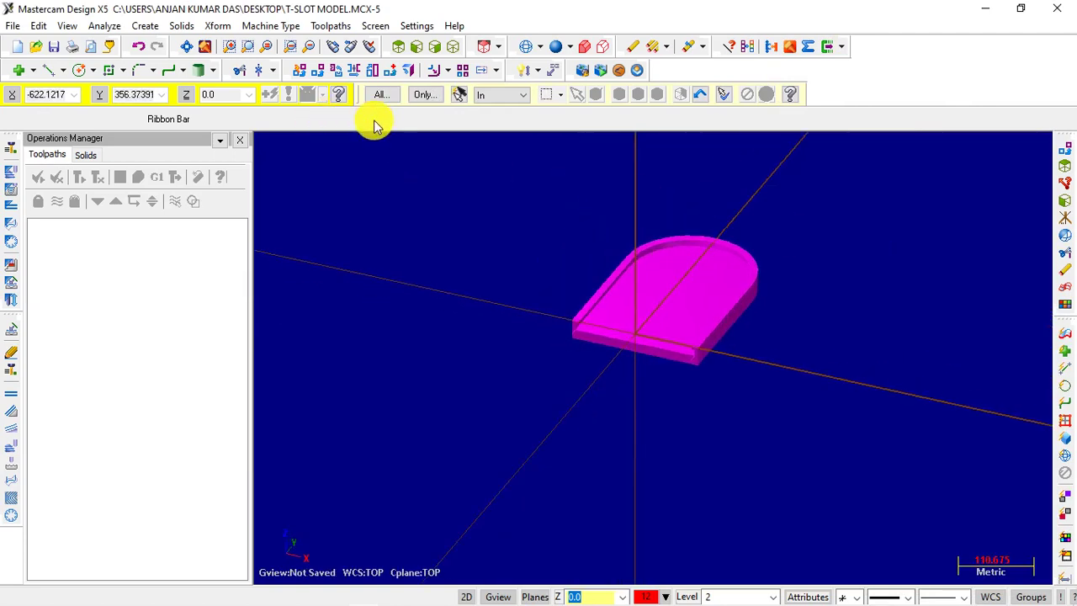
{"action": "left_click", "coordinate": [751, 54]}
- Zoom and orbit to a low side view to inspect the T-slot
{"action": "scroll", "coordinate": [569, 292], "scroll_direction": "up", "scroll_amount": 1}
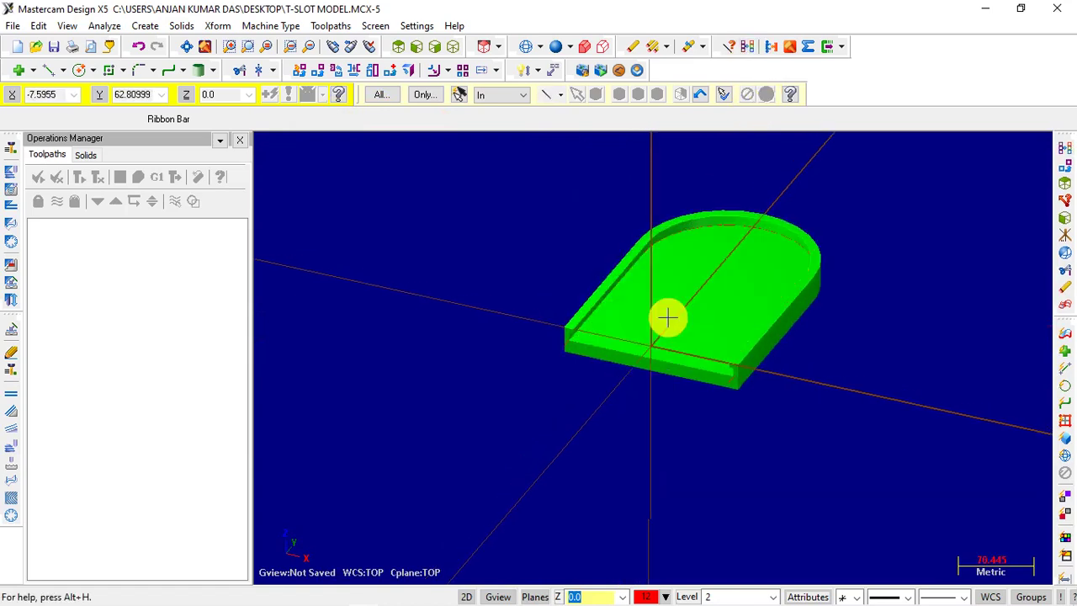
{"action": "scroll", "coordinate": [668, 314], "scroll_direction": "up", "scroll_amount": 1}
{"action": "scroll", "coordinate": [462, 312], "scroll_direction": "down", "scroll_amount": 1}
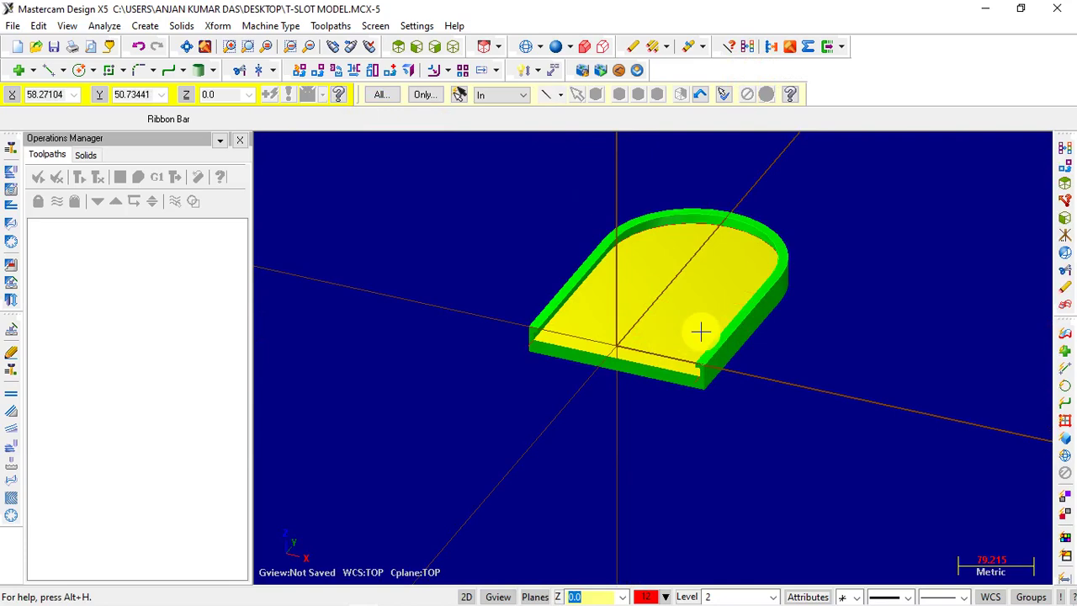
{"action": "mouse_move", "coordinate": [799, 305]}
{"action": "middle_mouse_down"}
{"action": "mouse_move", "coordinate": [726, 295]}
{"action": "mouse_move", "coordinate": [673, 308]}
{"action": "mouse_move", "coordinate": [493, 272]}
{"action": "mouse_move", "coordinate": [688, 260]}
{"action": "mouse_move", "coordinate": [755, 286]}
{"action": "mouse_move", "coordinate": [629, 304]}
{"action": "mouse_move", "coordinate": [392, 296]}
{"action": "mouse_move", "coordinate": [404, 303]}
{"action": "middle_mouse_up"}
{"action": "scroll", "coordinate": [393, 307], "scroll_direction": "up", "scroll_amount": 3}
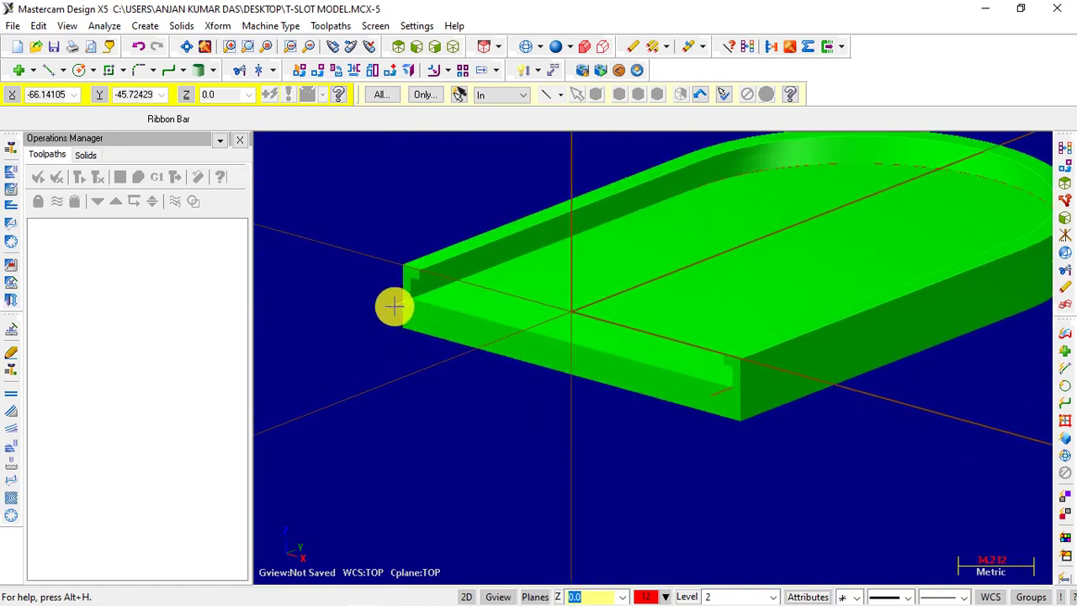
{"action": "scroll", "coordinate": [393, 308], "scroll_direction": "down", "scroll_amount": 3}
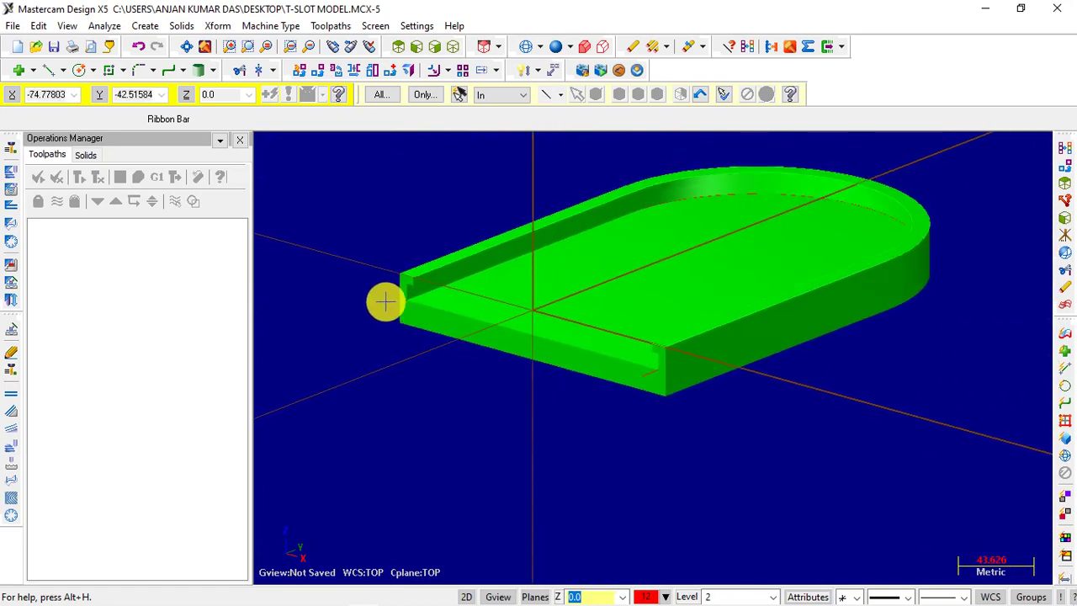
{"action": "scroll", "coordinate": [799, 354], "scroll_direction": "down", "scroll_amount": 2}
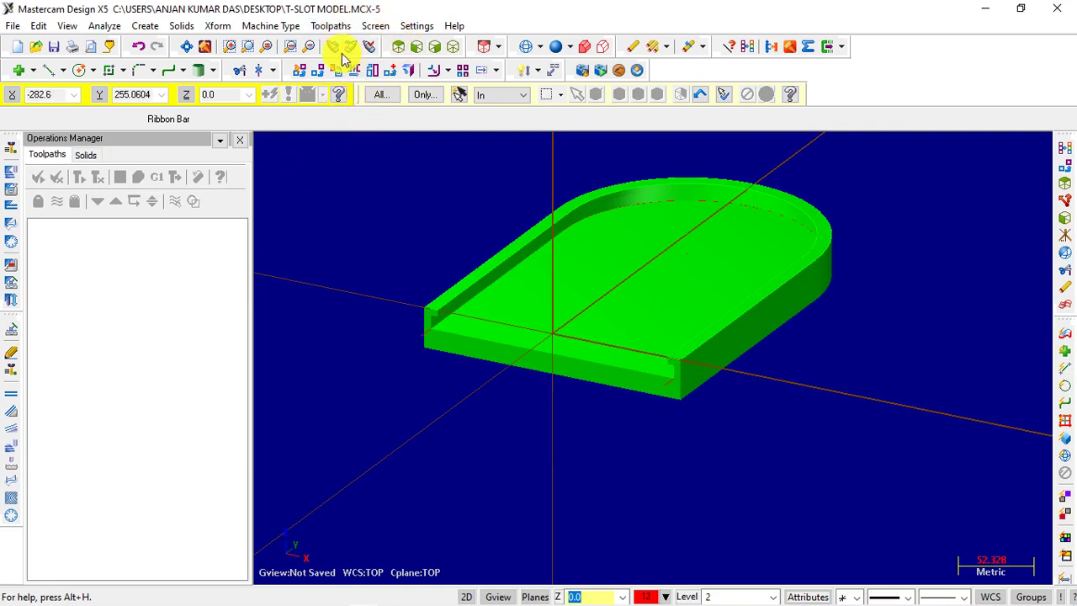
{"action": "left_click", "coordinate": [274, 27]}
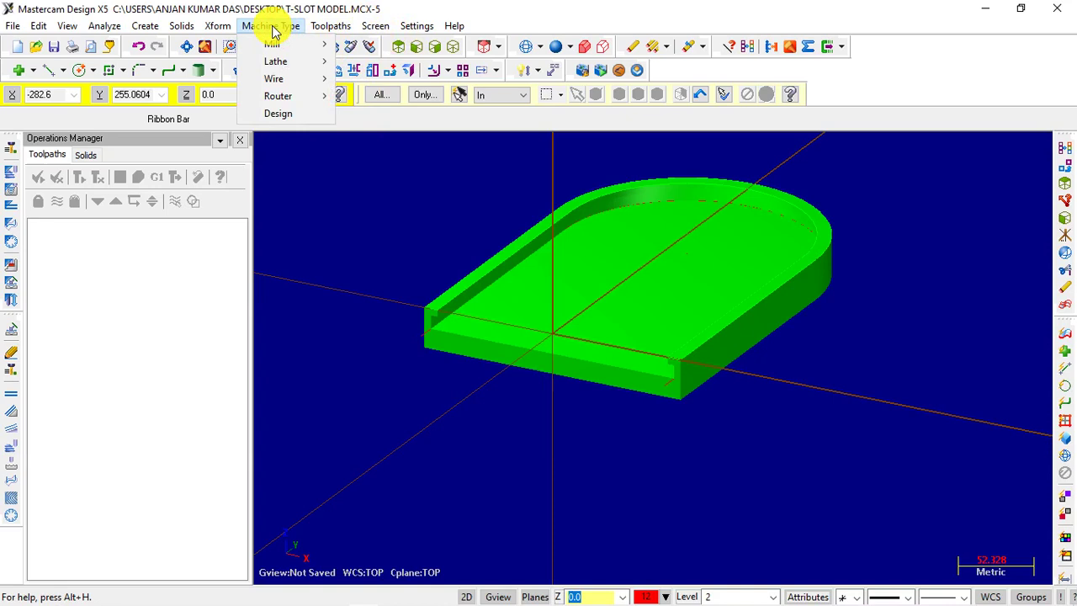
{"action": "mouse_move", "coordinate": [278, 43]}
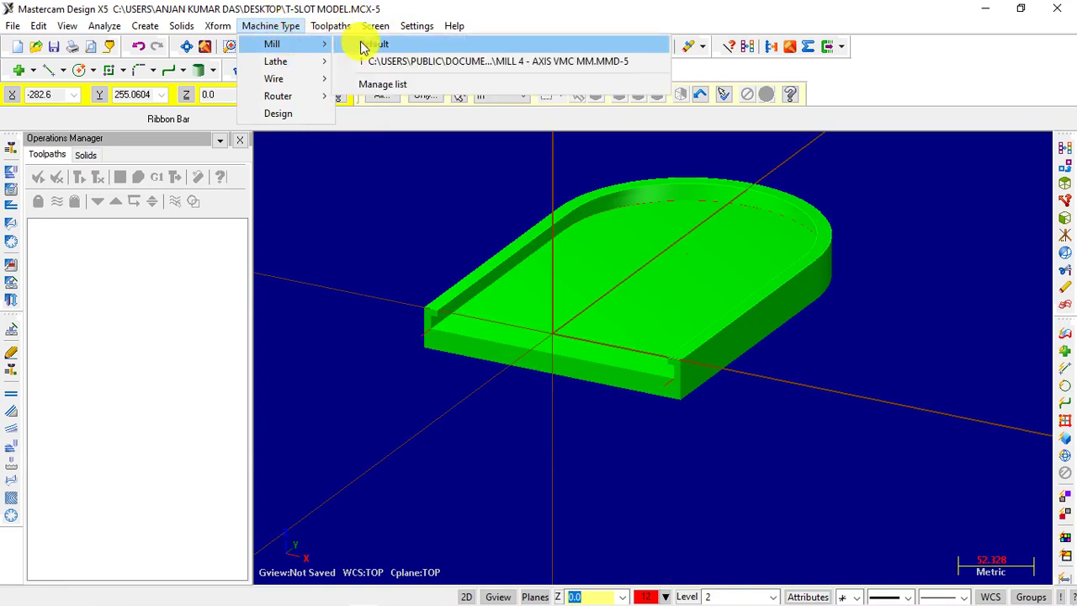
- Load the Default mill machine and start a contour toolpath with NC name T-SLOT MODEL
{"action": "left_click", "coordinate": [370, 44]}
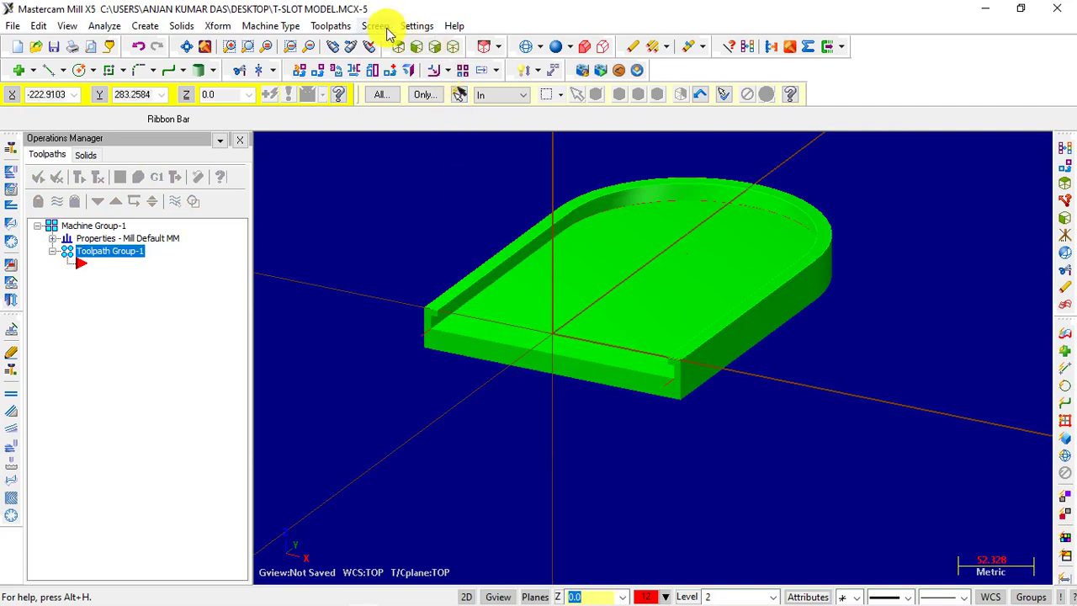
{"action": "left_click", "coordinate": [335, 25]}
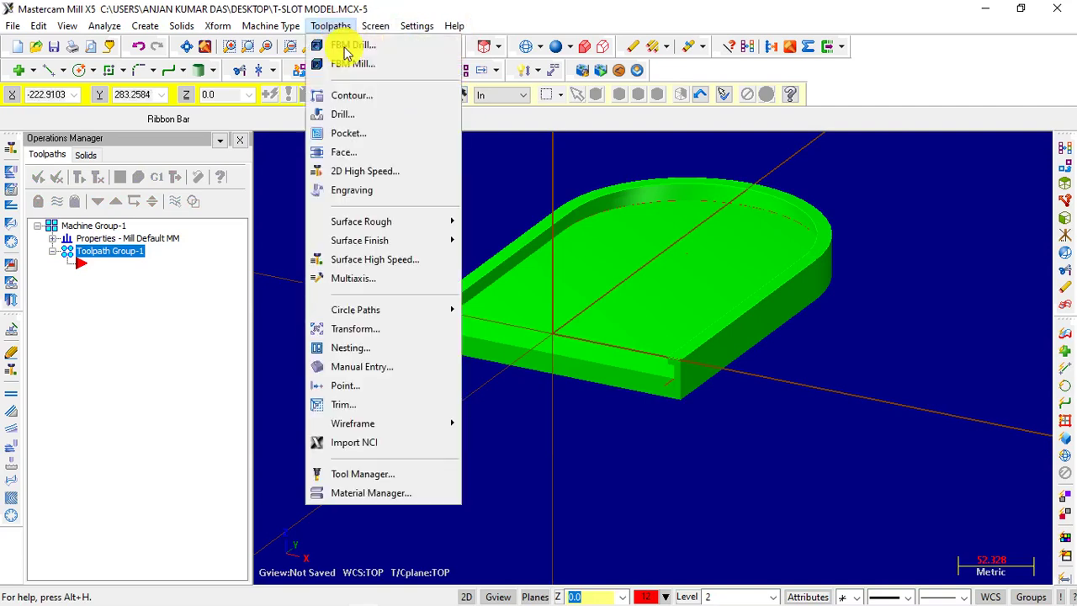
{"action": "left_click", "coordinate": [375, 97]}
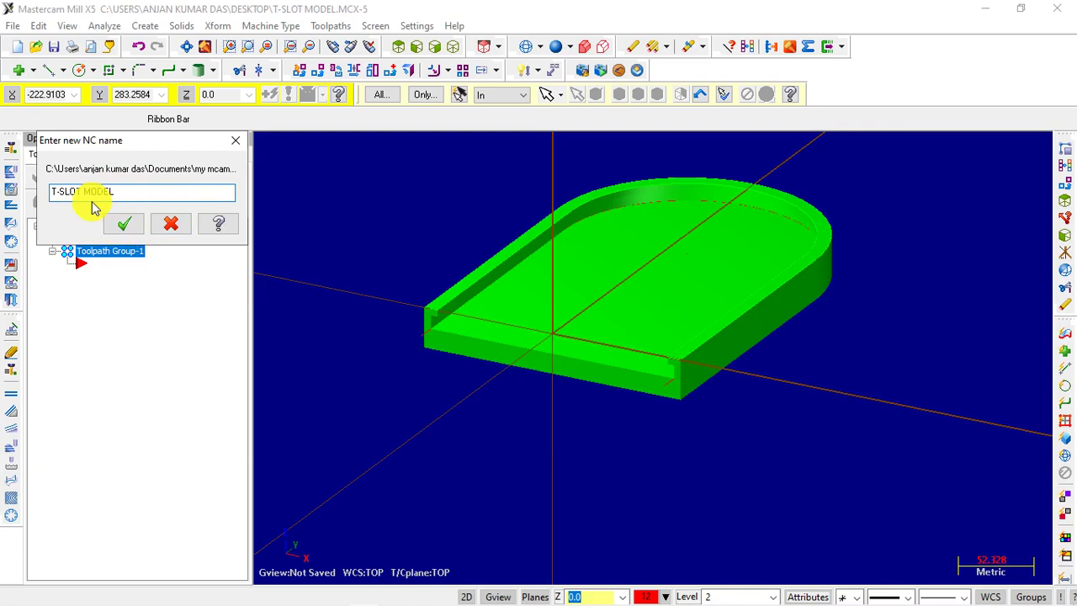
{"action": "left_click", "coordinate": [127, 227]}
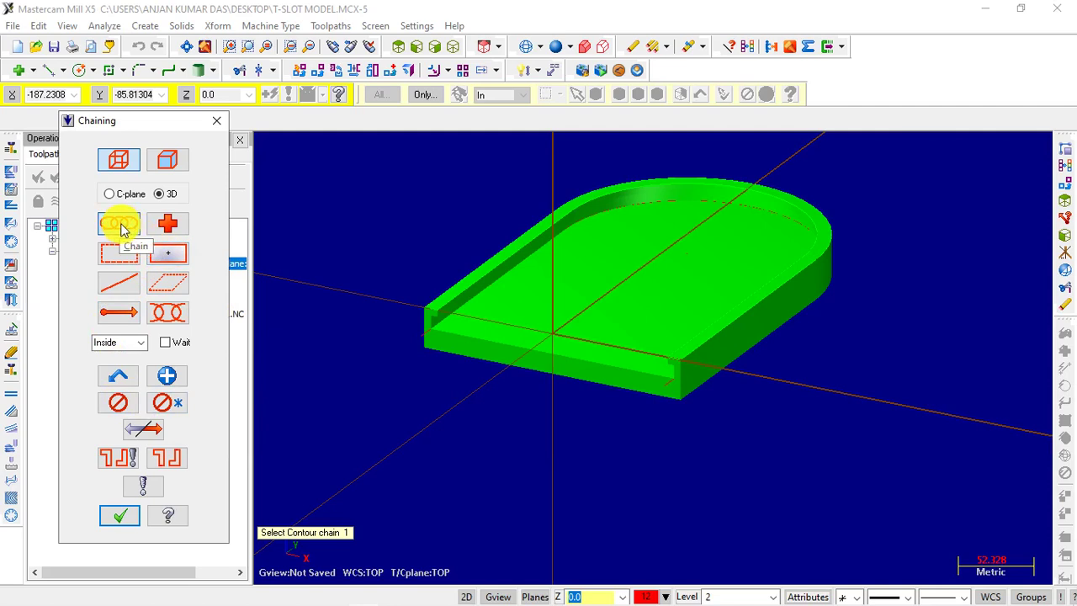
- Chain the part's edge as the contour geometry and confirm the chain
{"action": "mouse_move", "coordinate": [378, 247]}
{"action": "middle_mouse_down"}
{"action": "mouse_move", "coordinate": [355, 266]}
{"action": "mouse_move", "coordinate": [308, 264]}
{"action": "middle_mouse_up"}
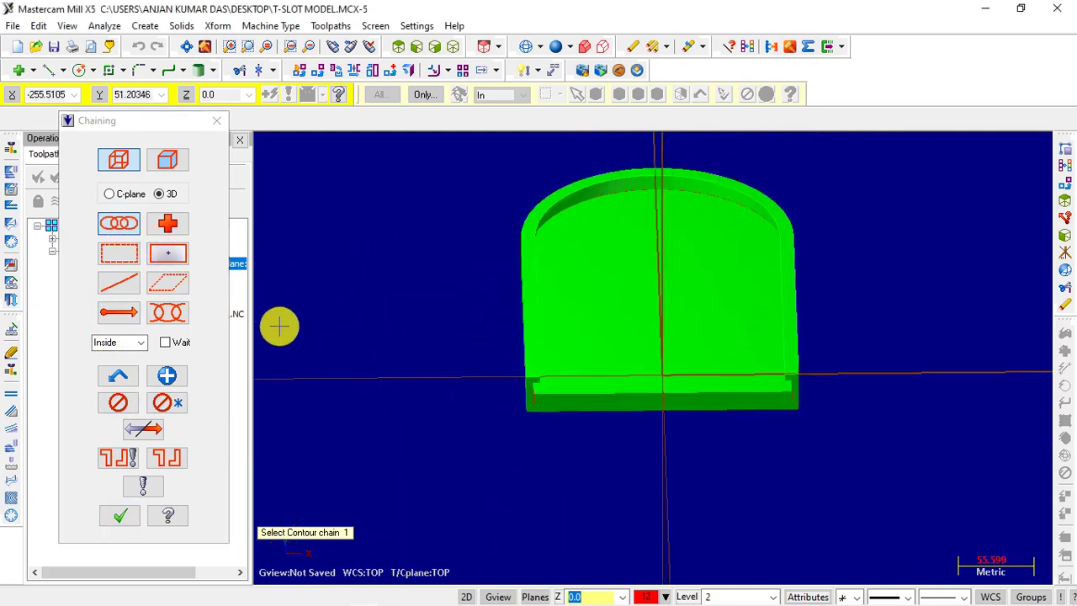
{"action": "left_click", "coordinate": [120, 261]}
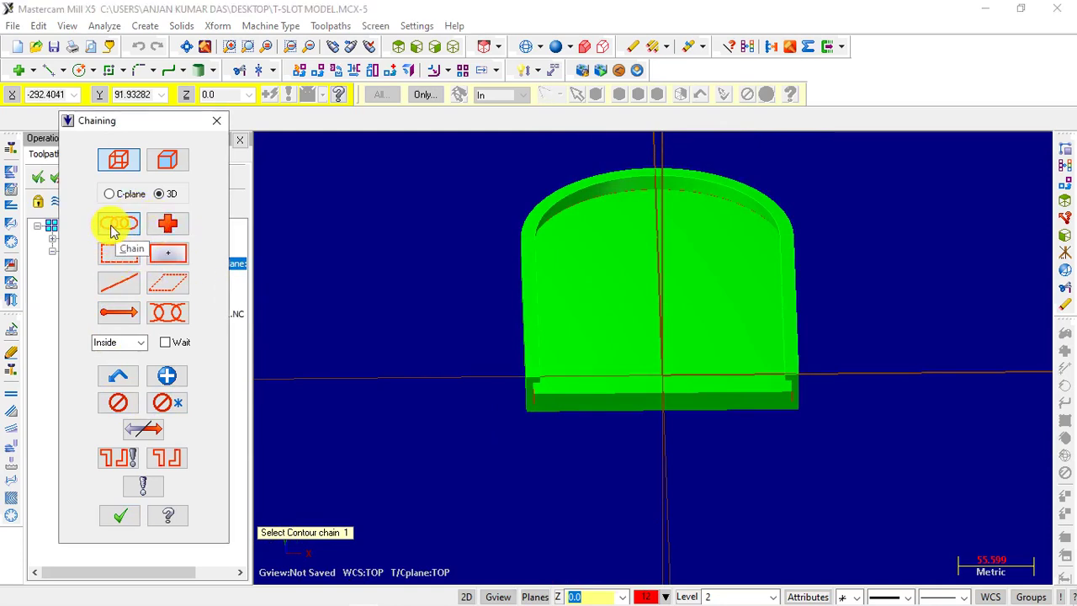
{"action": "left_click", "coordinate": [129, 227]}
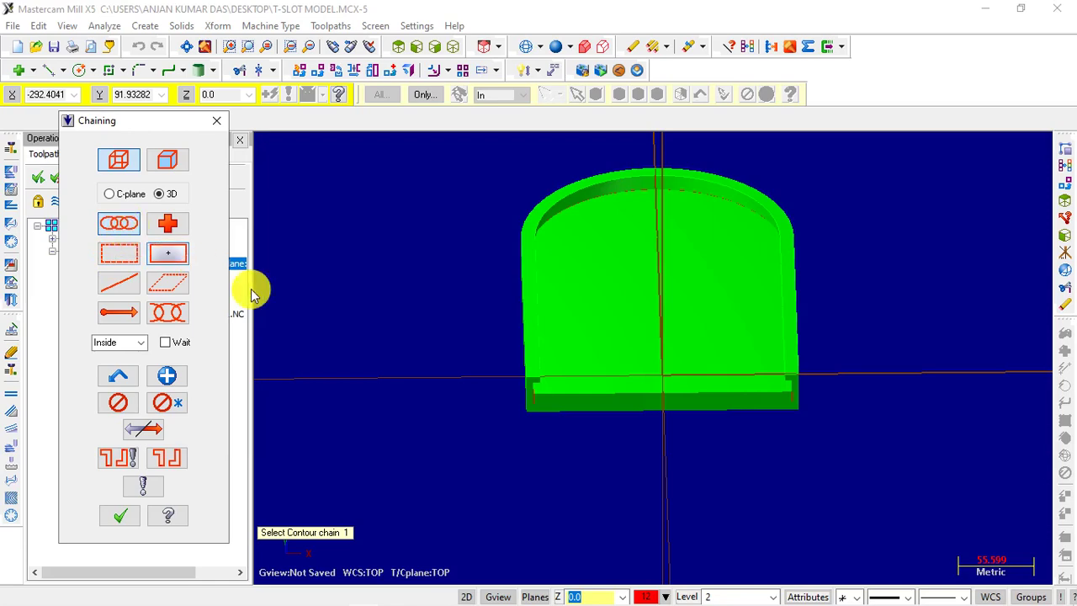
{"action": "middle_click_drag", "start_coordinate": [805, 474], "coordinate": [681, 483]}
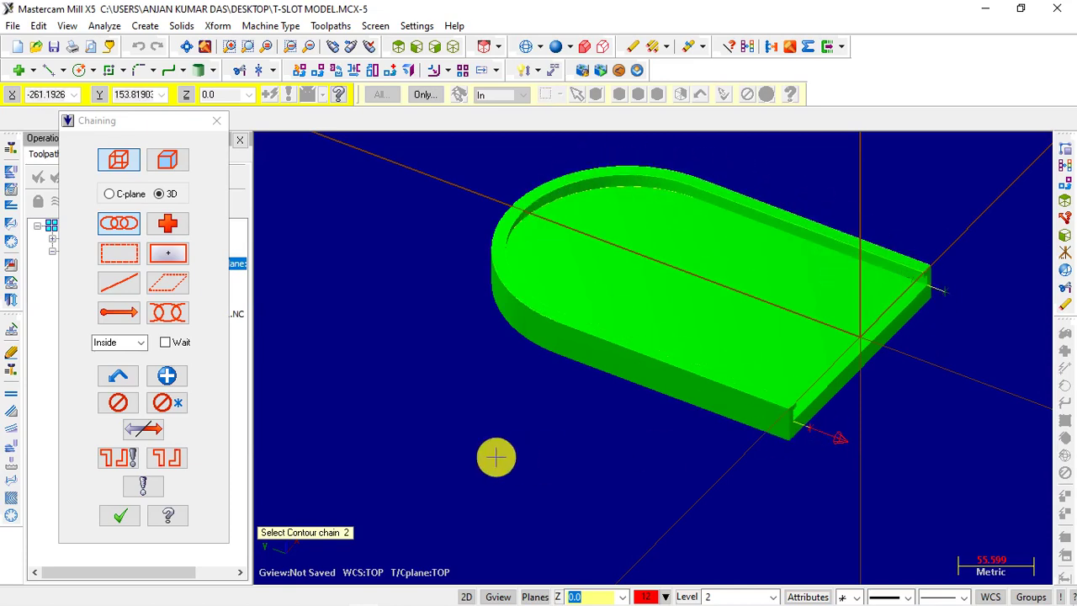
{"action": "left_click", "coordinate": [119, 517]}
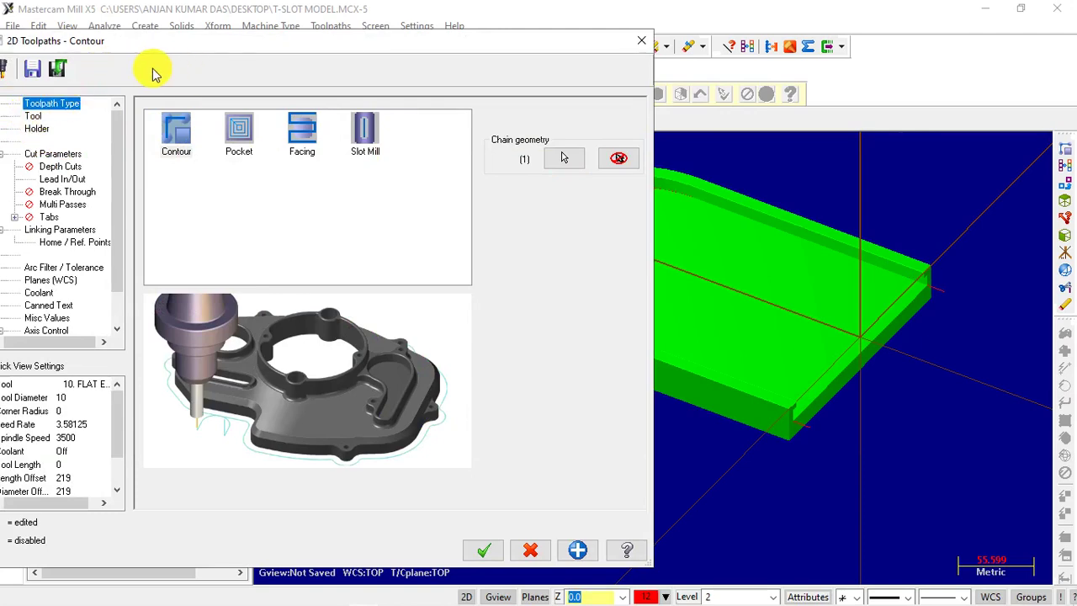
- On the contour's Tool page, browse the tool library without choosing, then create a new tool
{"action": "left_click_drag", "start_coordinate": [143, 46], "coordinate": [226, 47]}
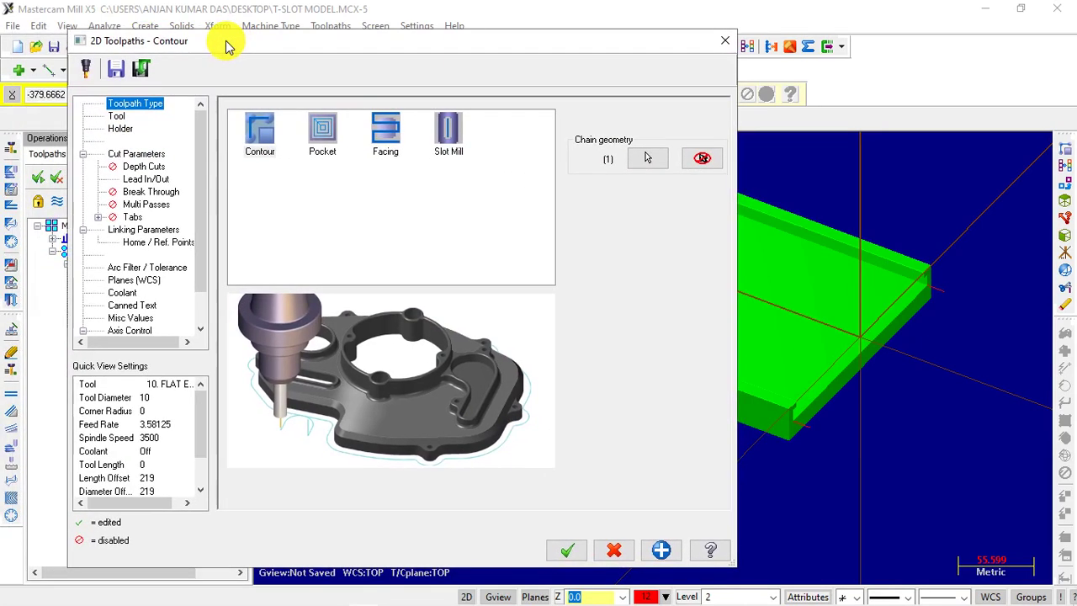
{"action": "left_click", "coordinate": [116, 119]}
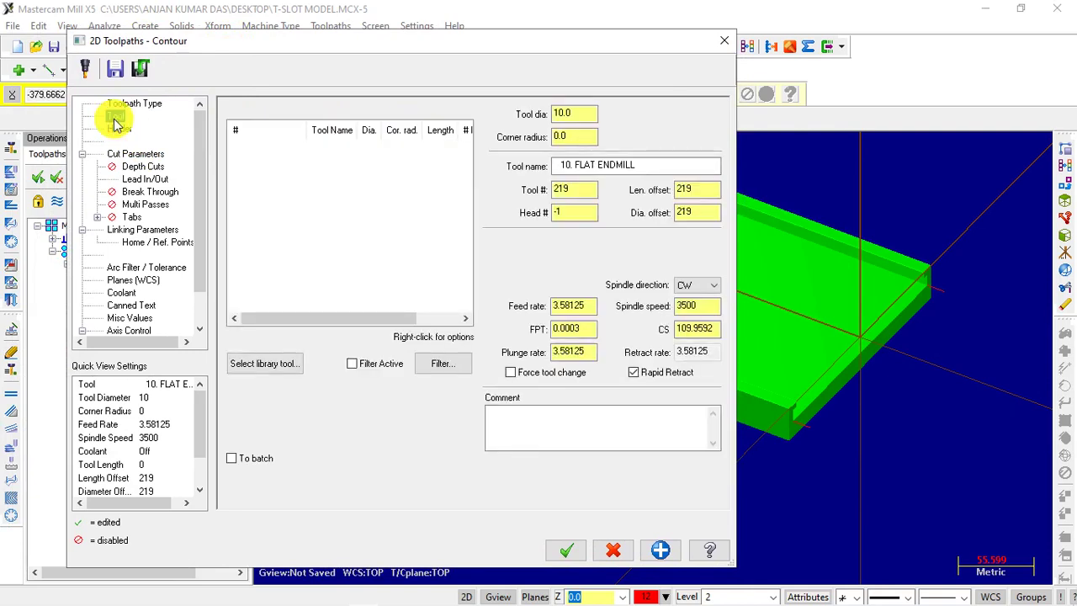
{"action": "right_click", "coordinate": [342, 201]}
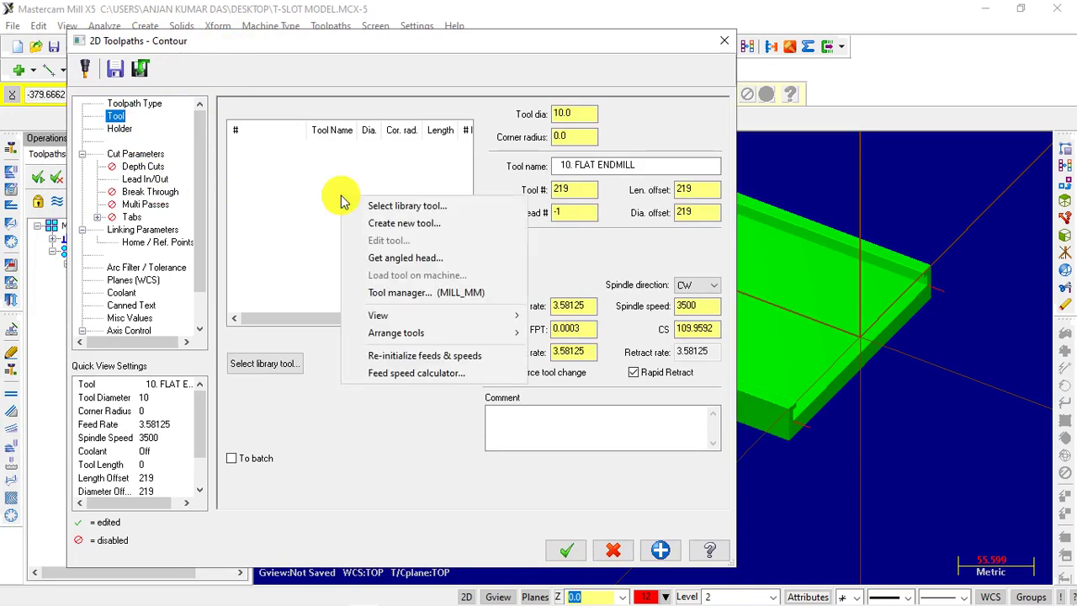
{"action": "left_click", "coordinate": [407, 207]}
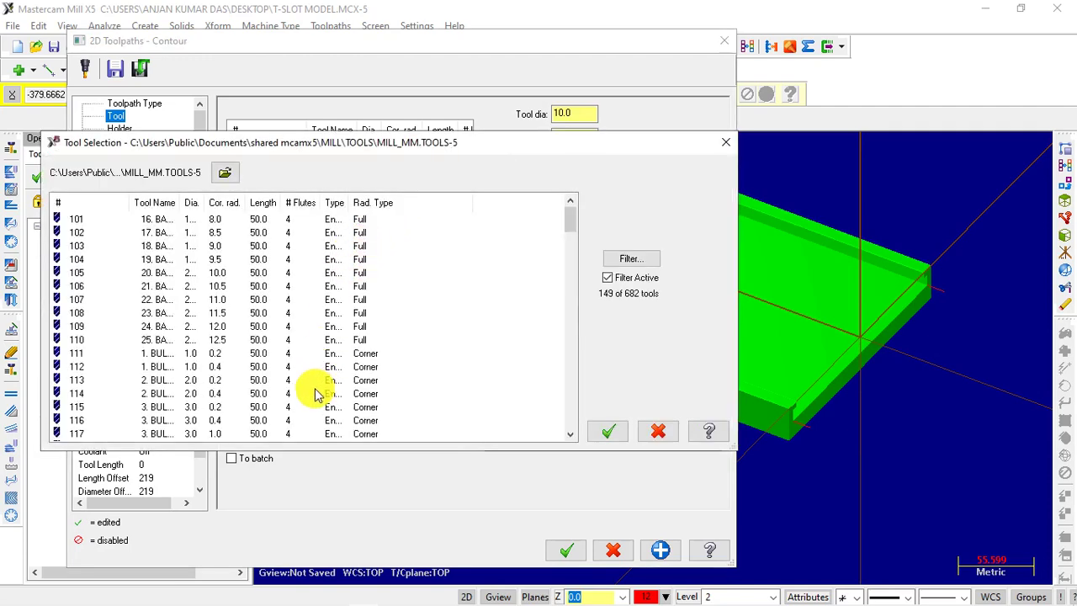
{"action": "scroll", "coordinate": [240, 269], "scroll_direction": "down", "scroll_amount": 2}
{"action": "scroll", "coordinate": [227, 303], "scroll_direction": "down", "scroll_amount": 3}
{"action": "scroll", "coordinate": [260, 320], "scroll_direction": "up", "scroll_amount": 4}
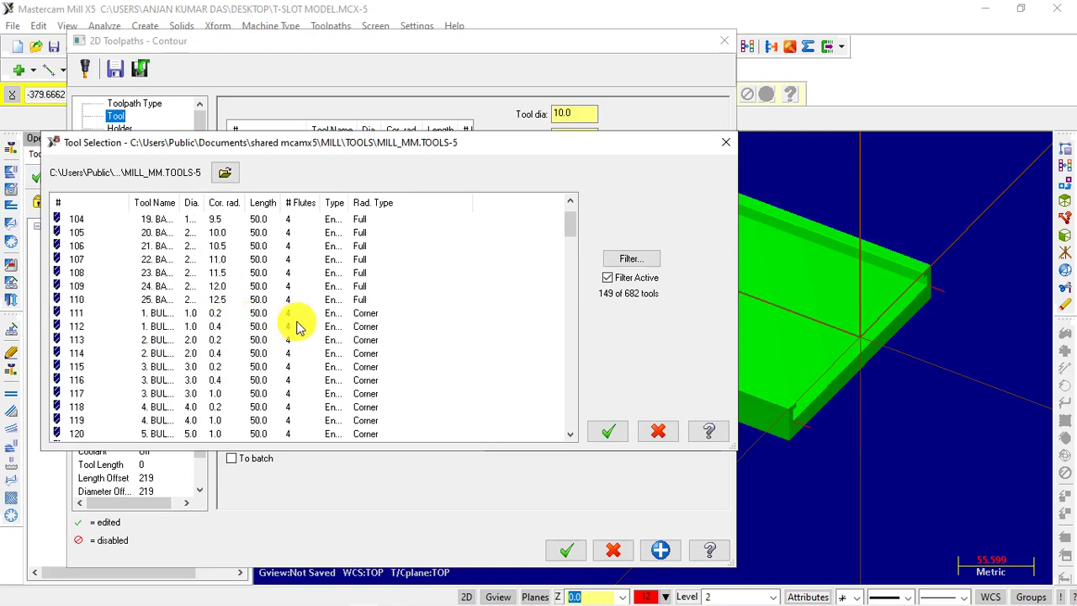
{"action": "left_click", "coordinate": [658, 431]}
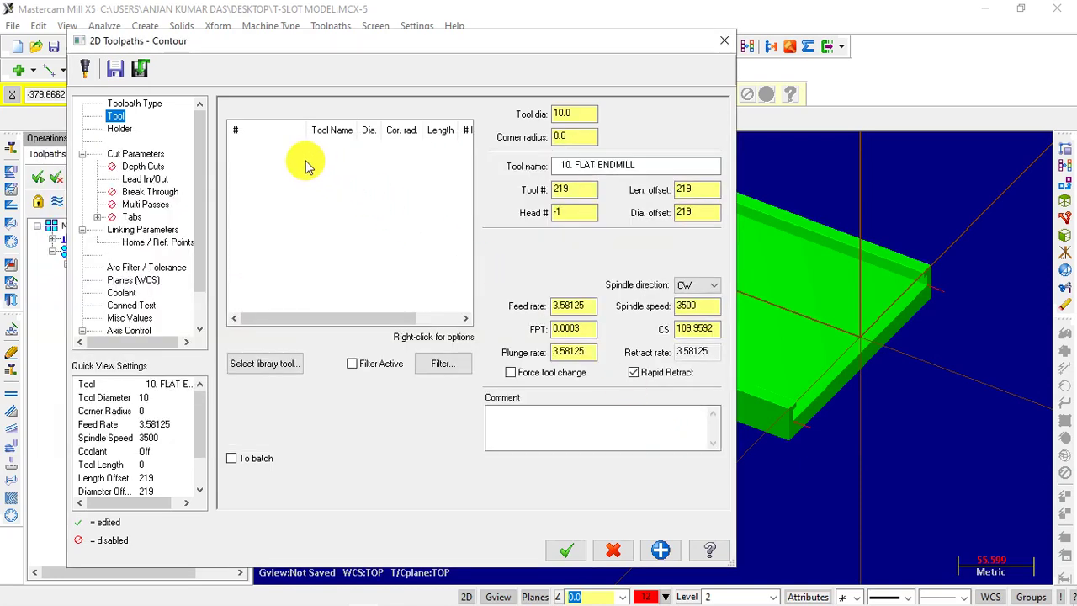
{"action": "right_click", "coordinate": [334, 178]}
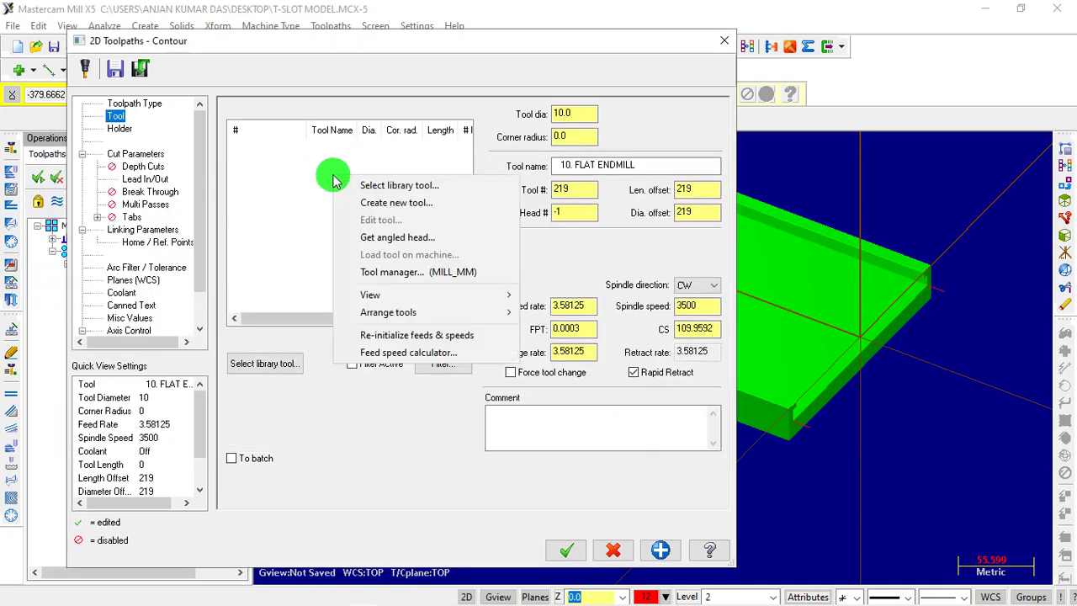
{"action": "left_click", "coordinate": [399, 207]}
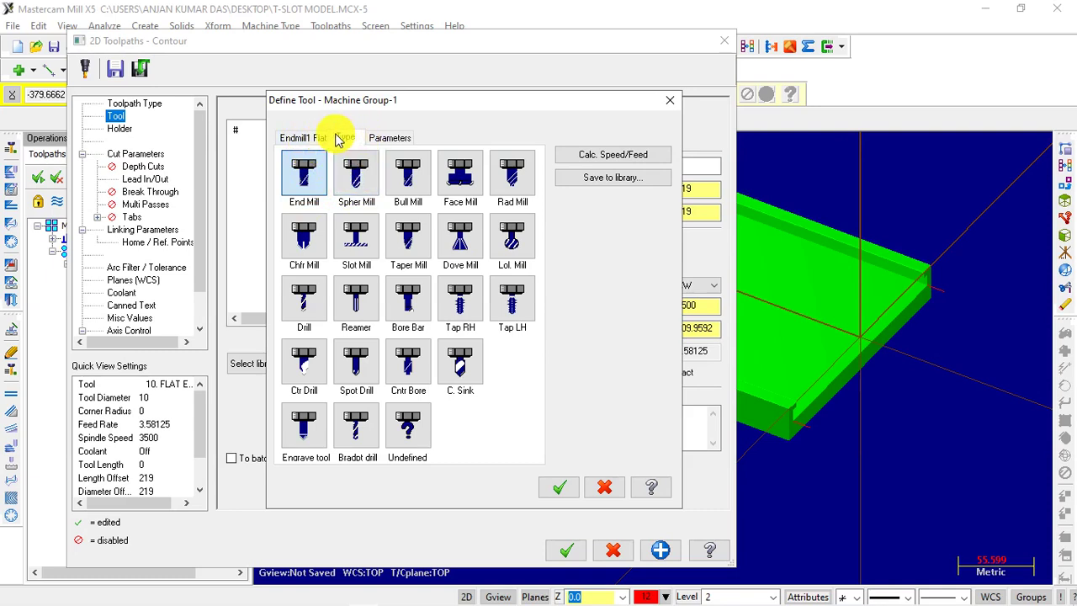
- Make the new tool a Slot Mill
{"action": "left_click", "coordinate": [307, 140]}
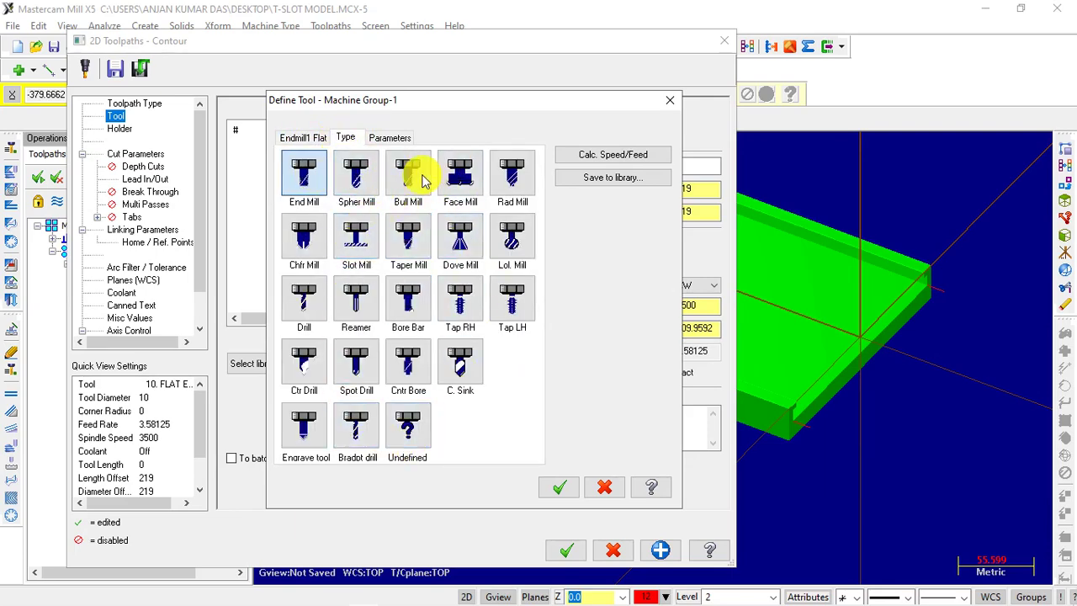
{"action": "left_click", "coordinate": [389, 138]}
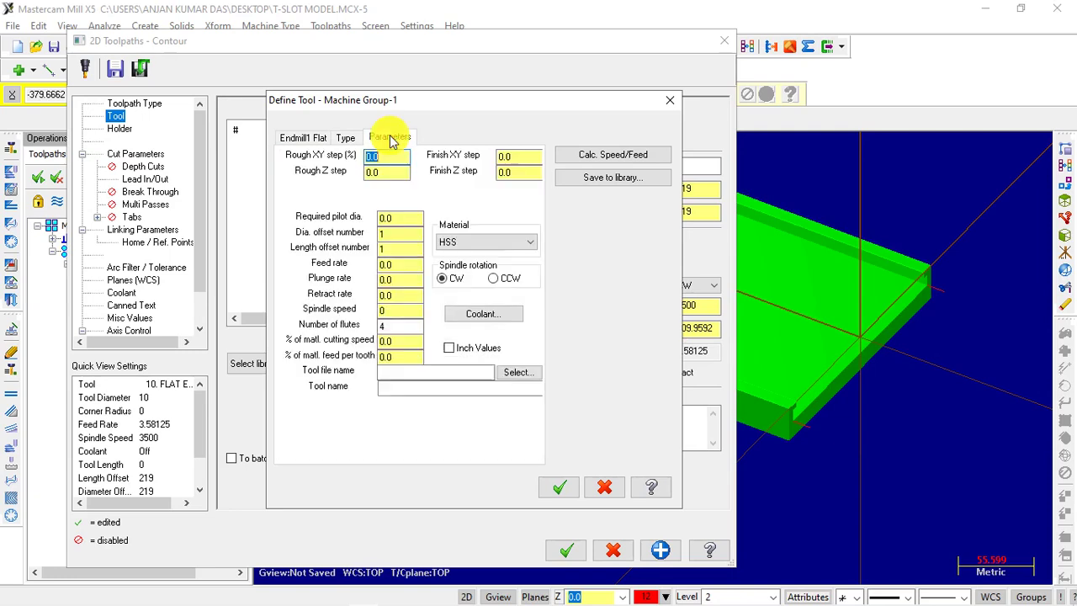
{"action": "left_click", "coordinate": [343, 137]}
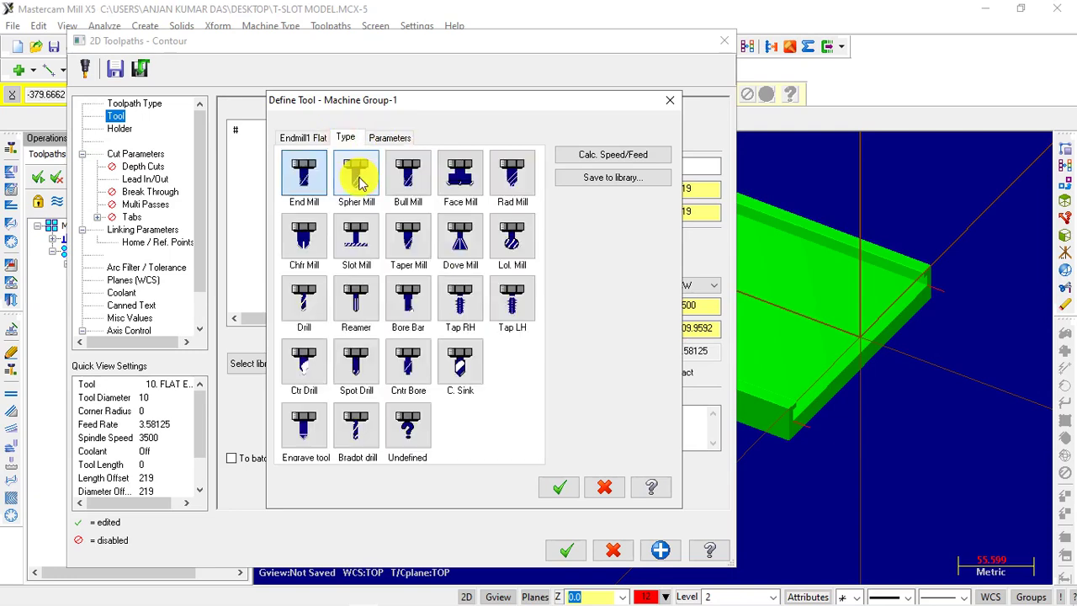
{"action": "left_click", "coordinate": [360, 241]}
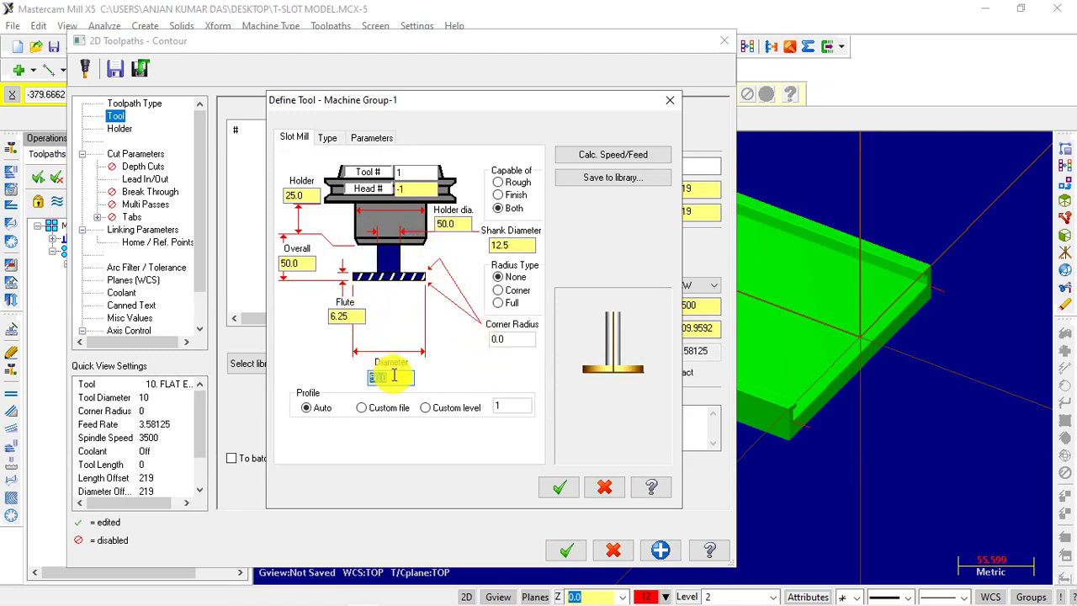
- Enter diameter 25, flute length 10 and overall length 30 for the slot mill
{"action": "left_click", "coordinate": [329, 318]}
{"action": "left_click", "coordinate": [287, 263]}
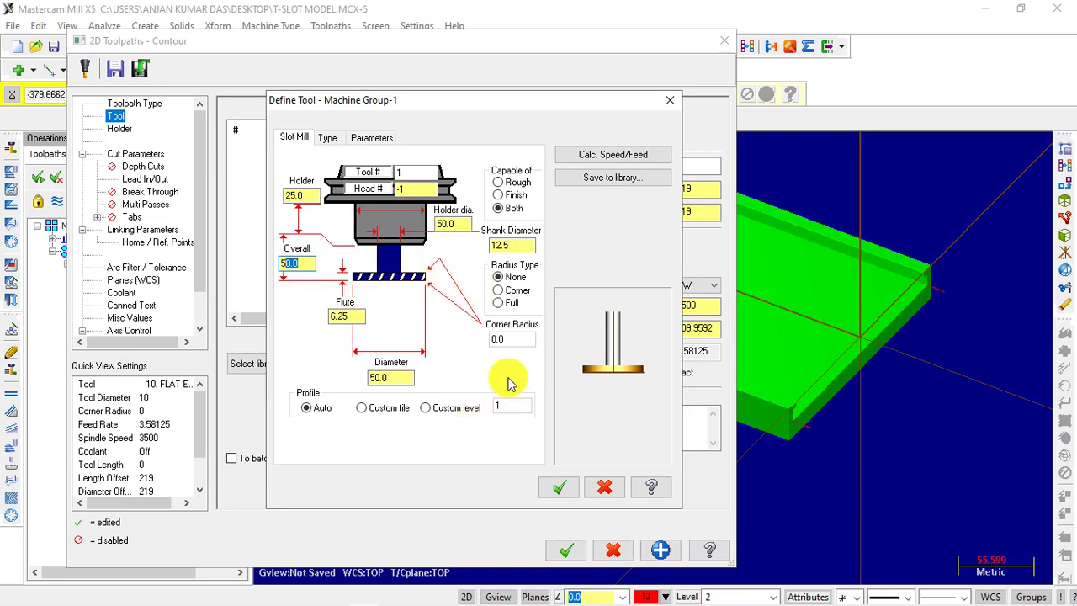
{"action": "left_click", "coordinate": [410, 377]}
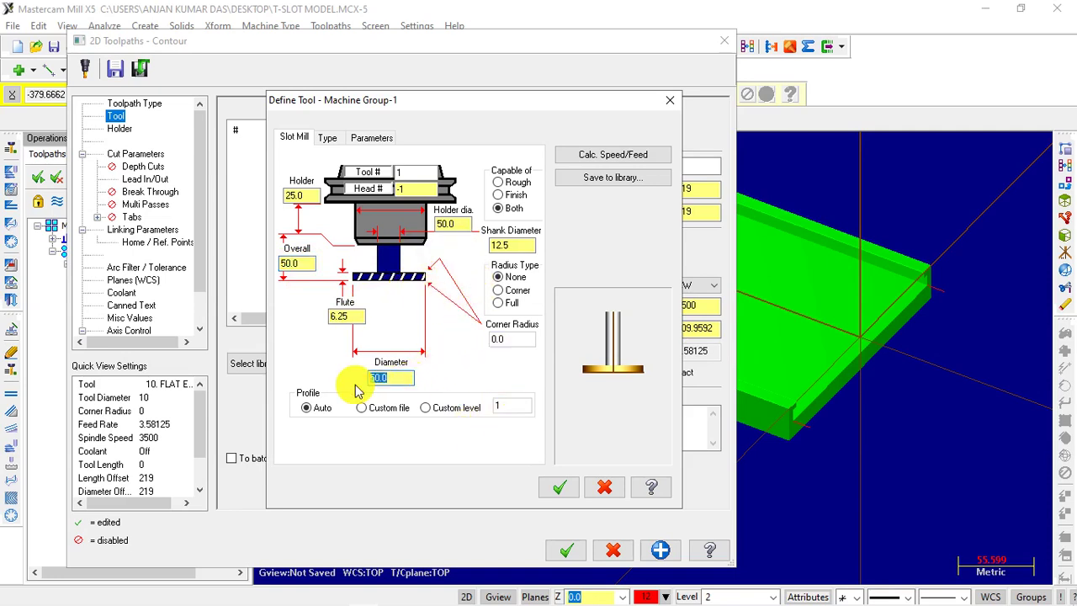
{"action": "type", "text": "25"}
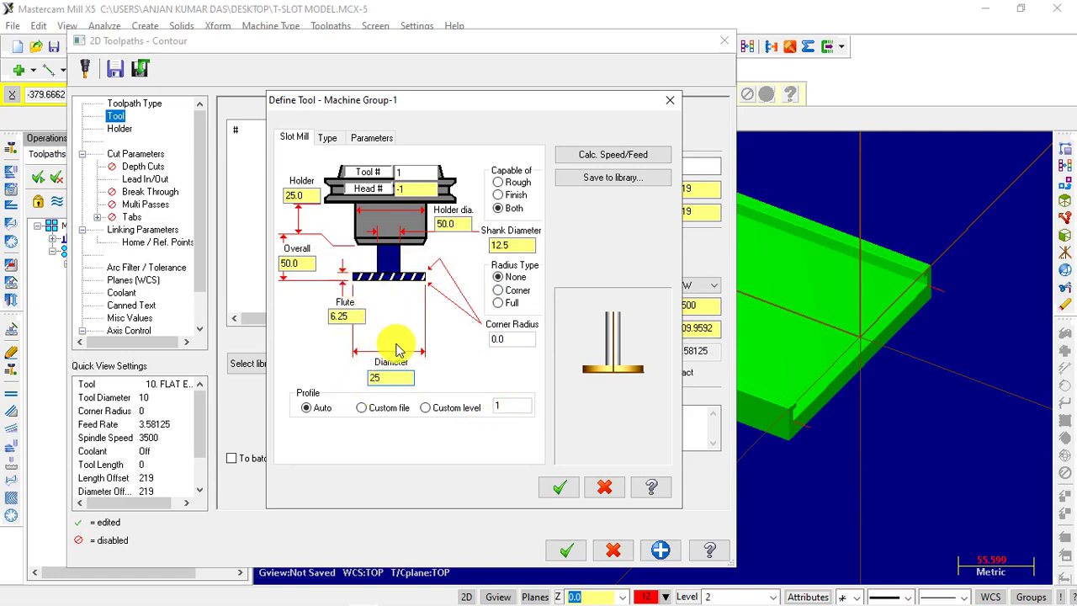
{"action": "left_click_drag", "start_coordinate": [353, 316], "coordinate": [333, 316]}
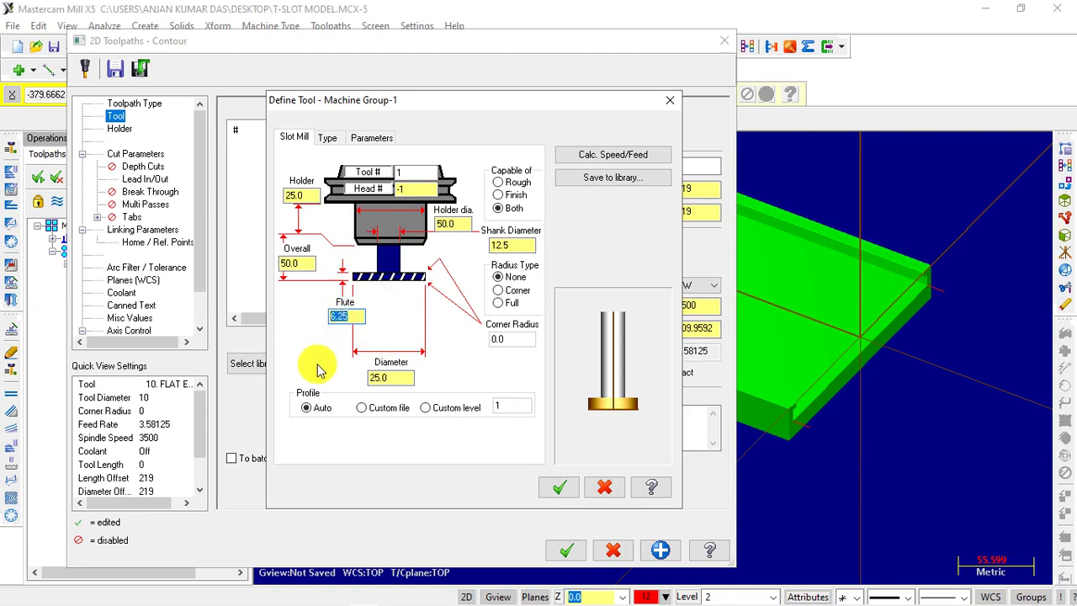
{"action": "type", "text": "10"}
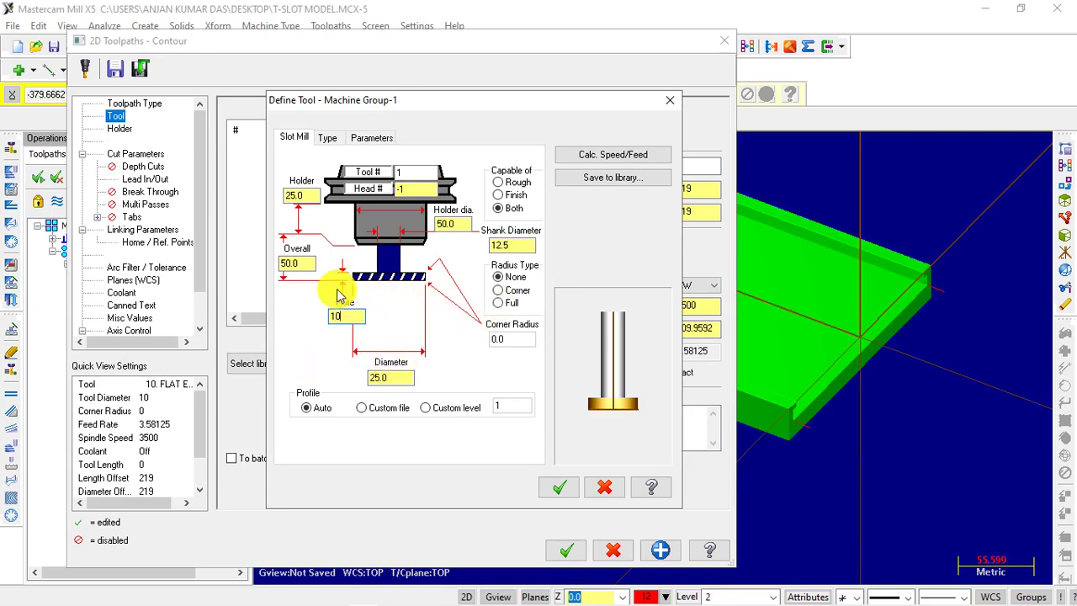
{"action": "left_click", "coordinate": [288, 263]}
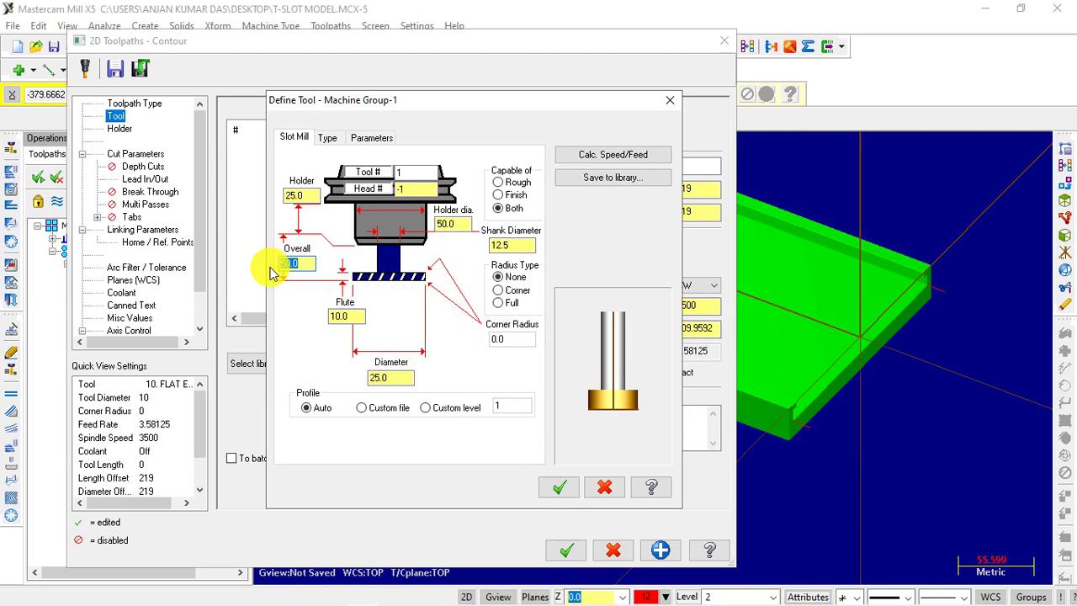
{"action": "type", "text": "3"}
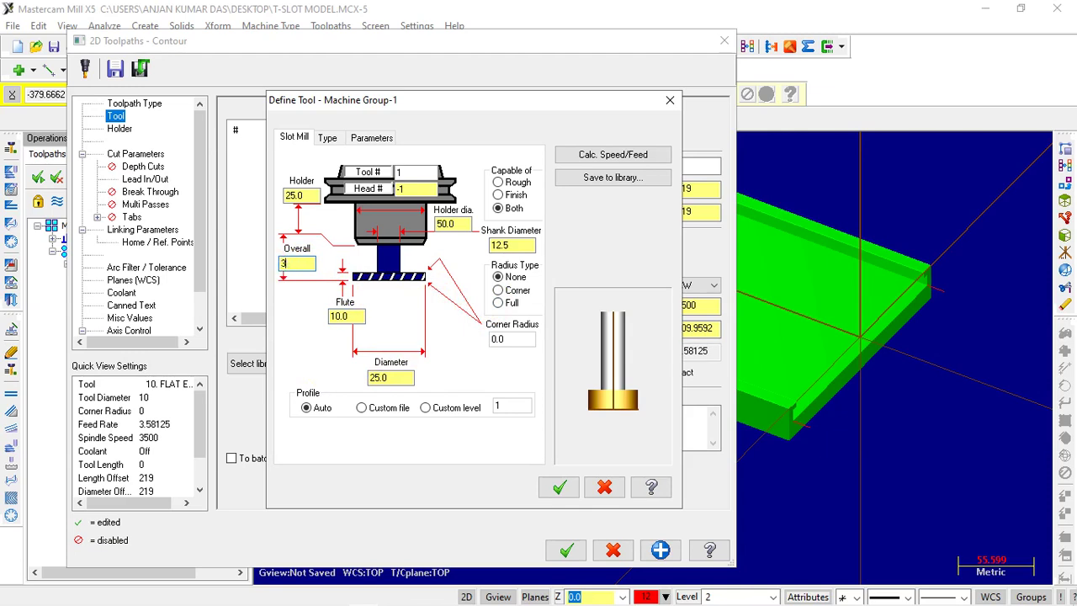
{"action": "type", "text": "0"}
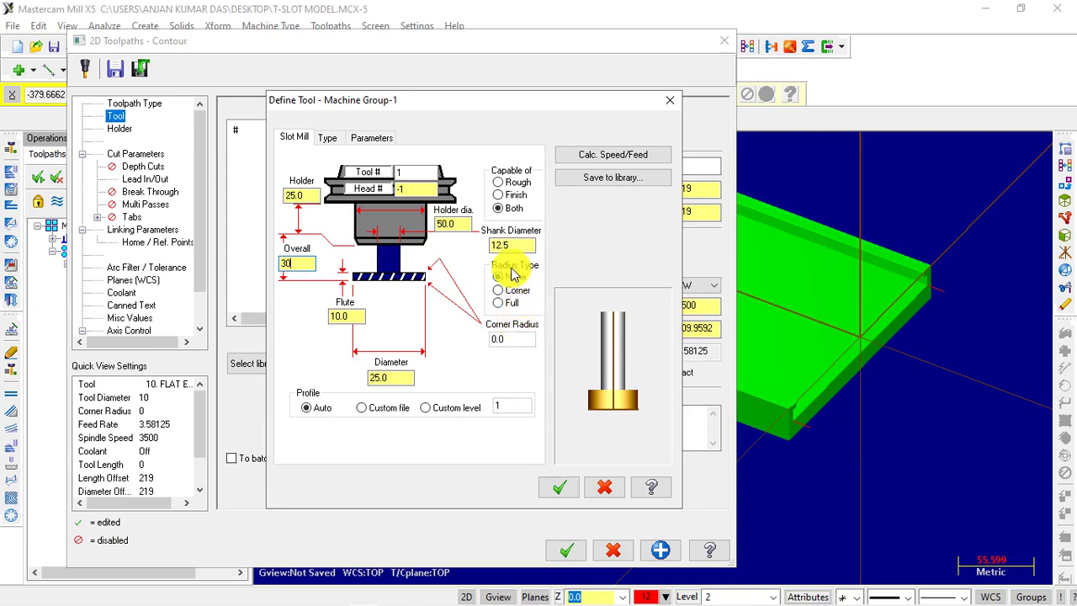
- Keep radius type None, set shank diameter 12, and finish the slot mill definition
{"action": "left_click", "coordinate": [498, 289]}
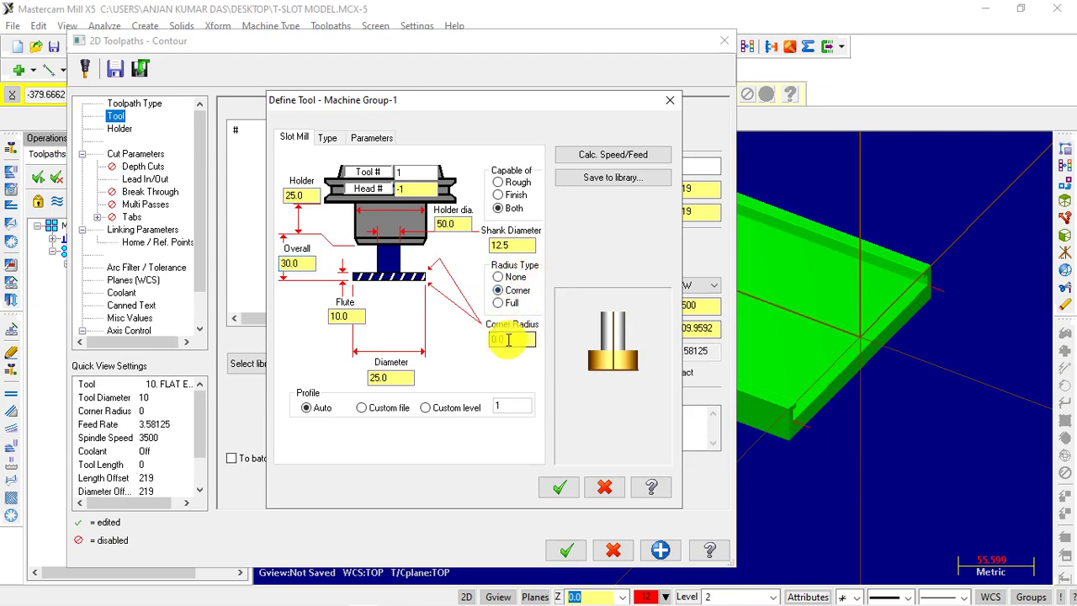
{"action": "left_click", "coordinate": [497, 302]}
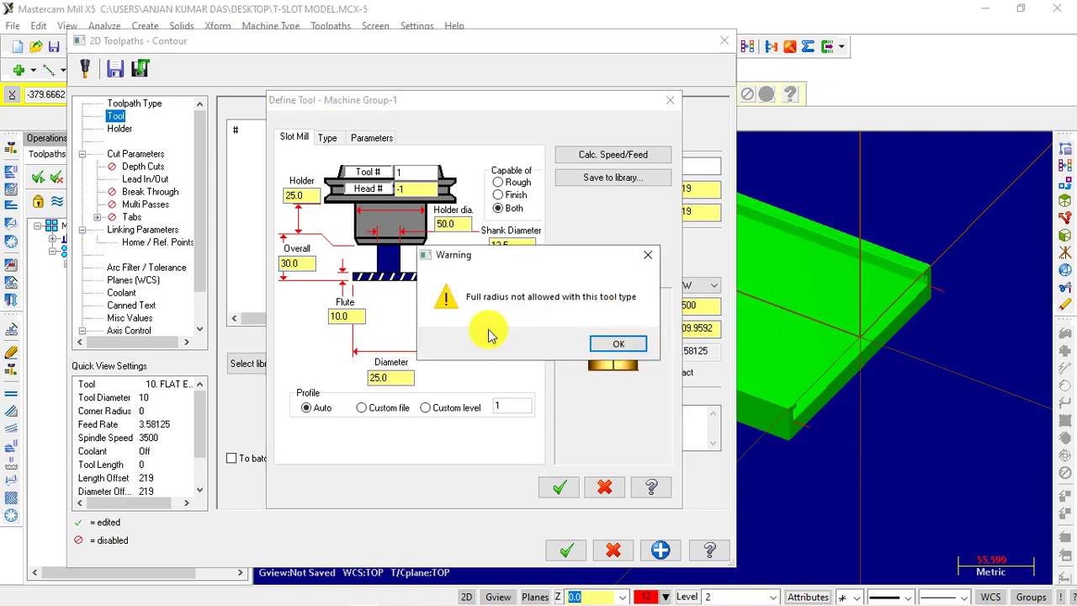
{"action": "left_click", "coordinate": [649, 256]}
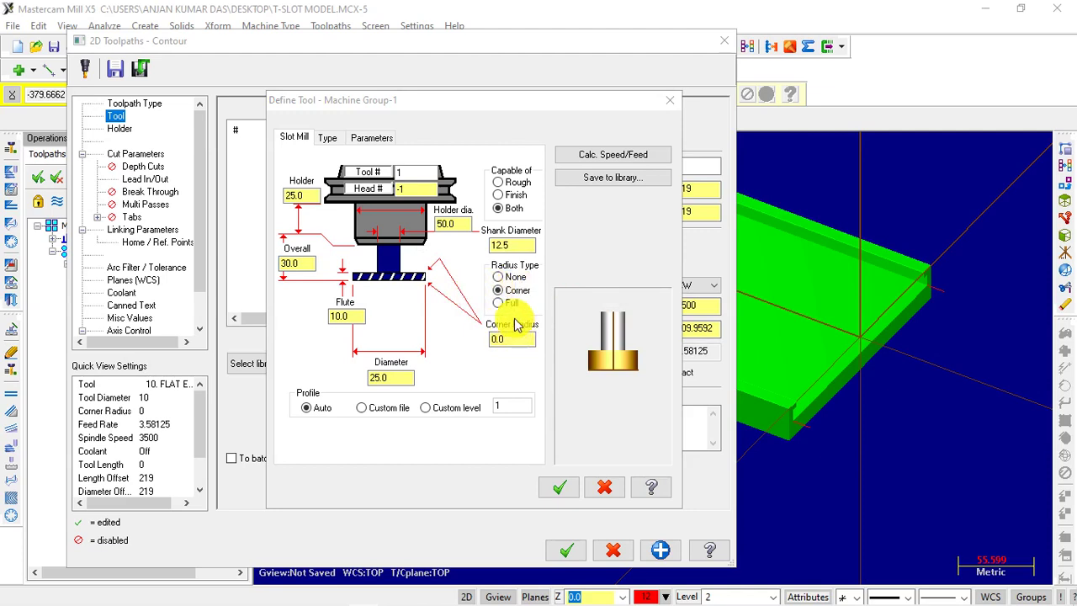
{"action": "left_click", "coordinate": [505, 277]}
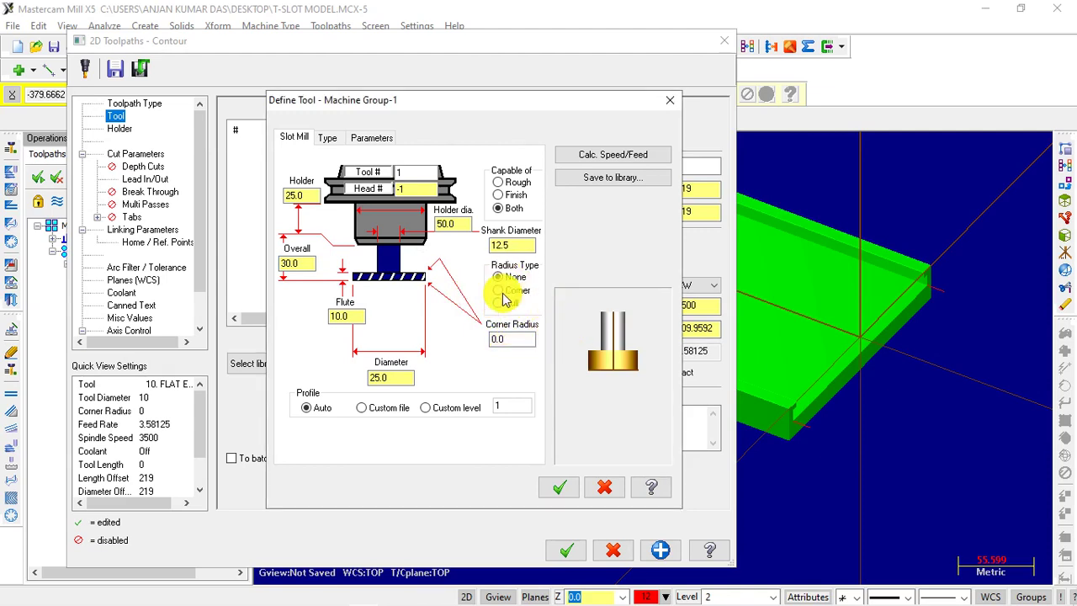
{"action": "left_click", "coordinate": [522, 248]}
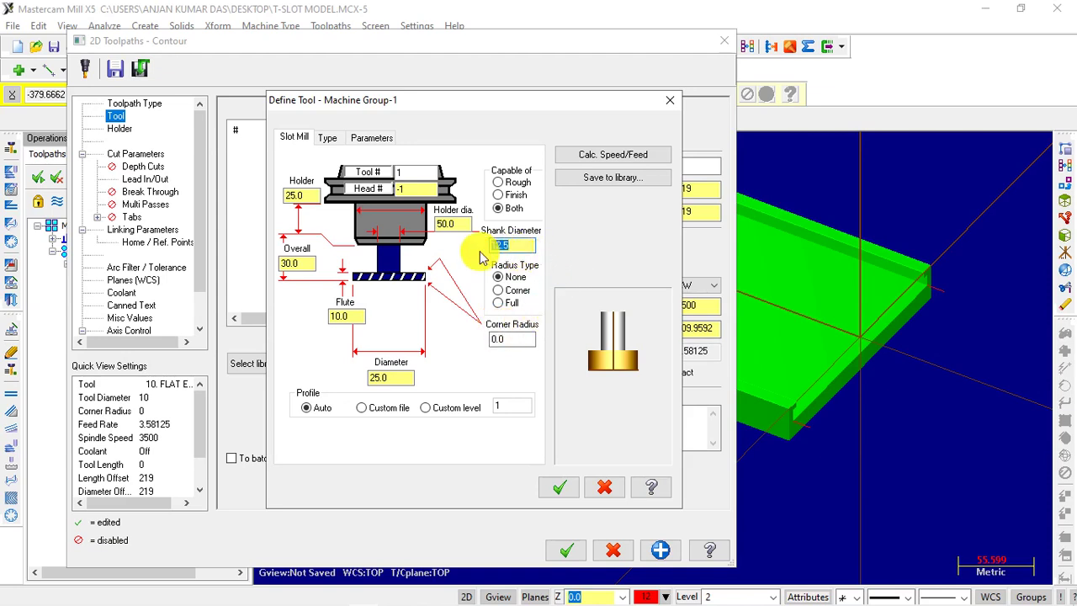
{"action": "type", "text": "1"}
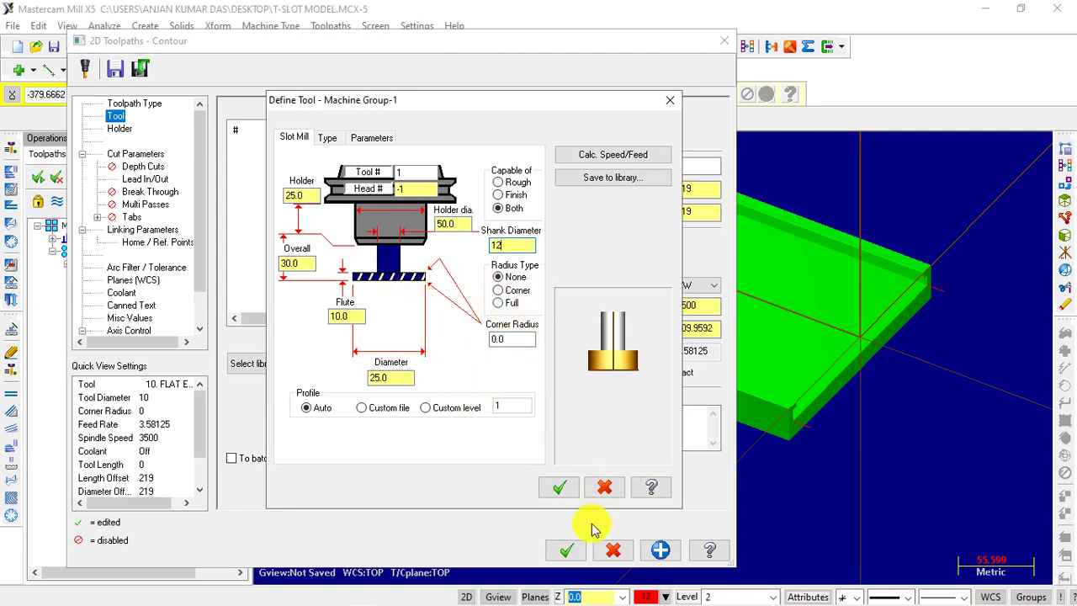
{"action": "left_click", "coordinate": [560, 490]}
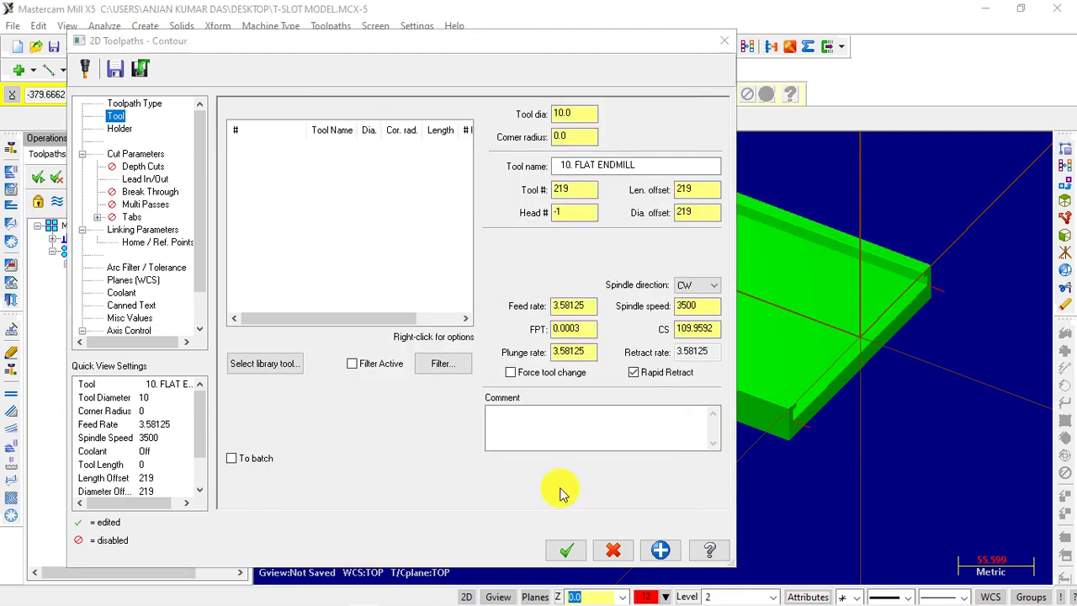
- Name the contour tool 25MM T- SLOT CUTTER
{"action": "left_click", "coordinate": [327, 277]}
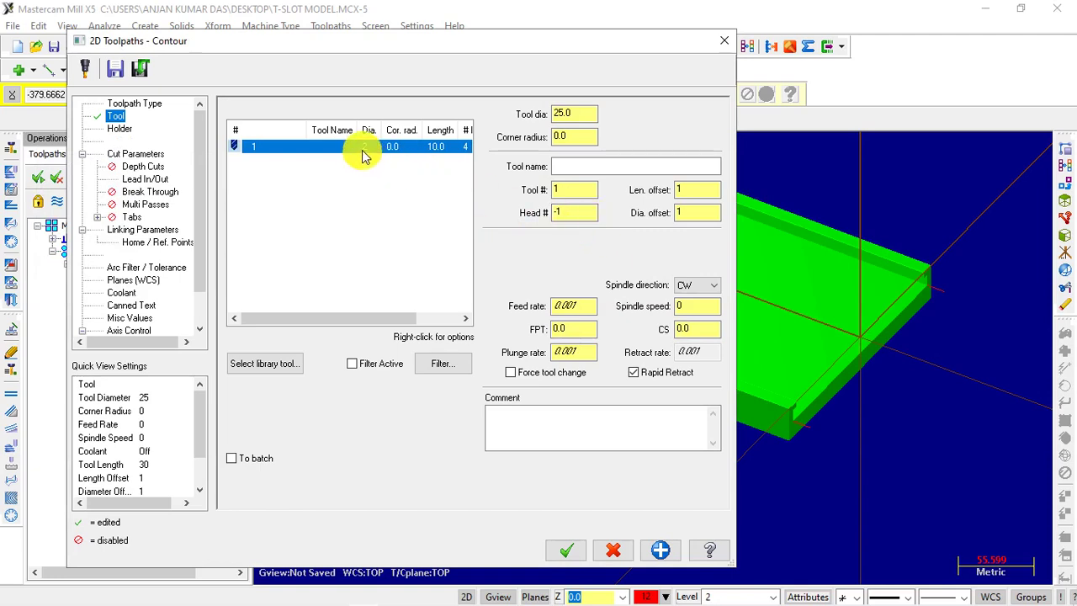
{"action": "left_click", "coordinate": [607, 164]}
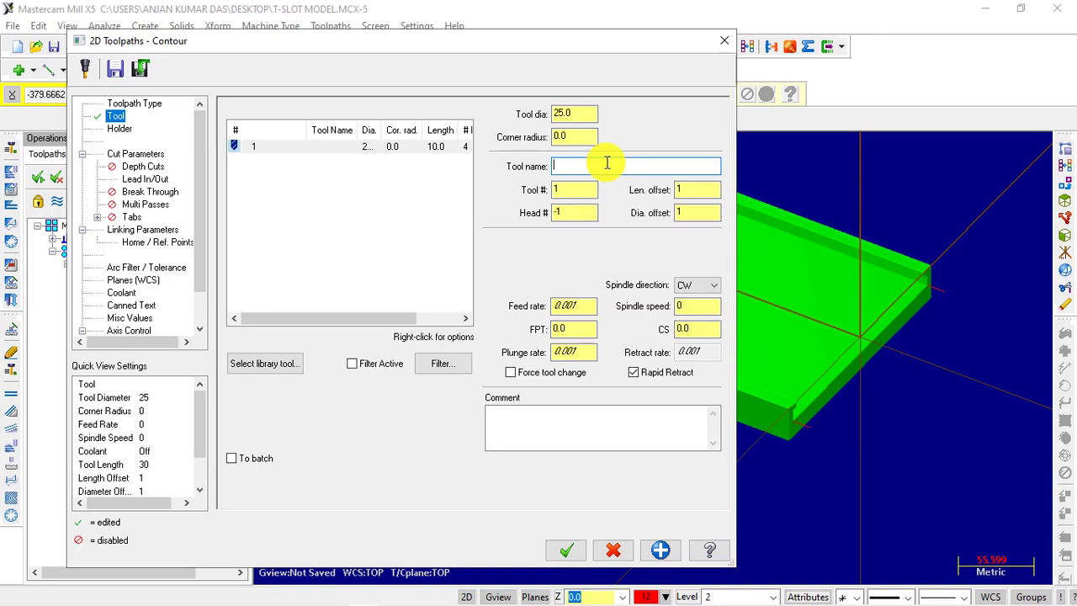
{"action": "type", "text": "25MM T-SL"}
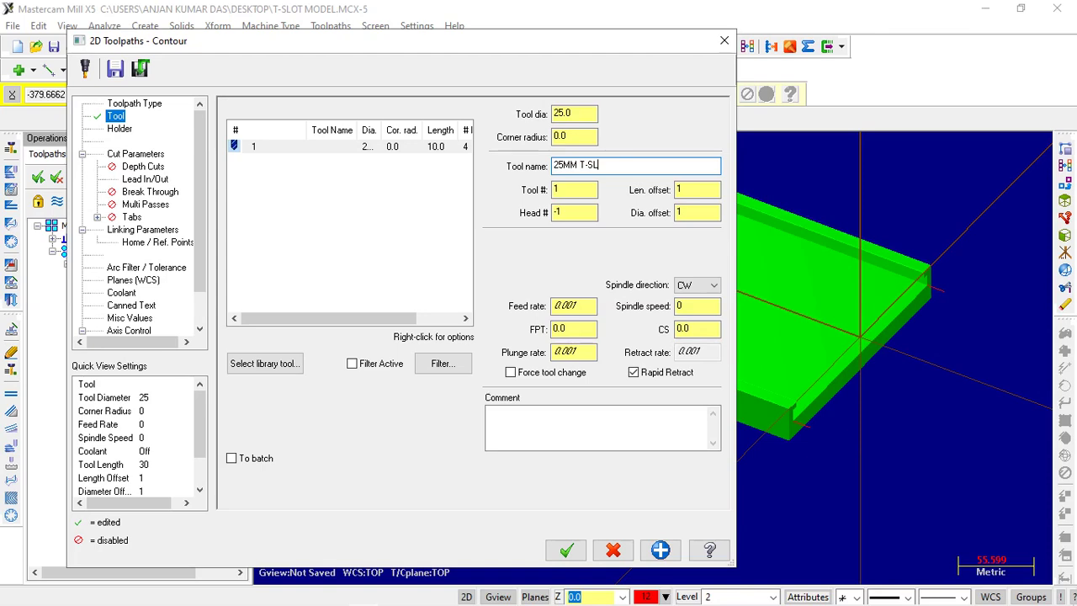
{"action": "type", "text": "OTCUTTE"}
{"action": "type", "text": "R"}
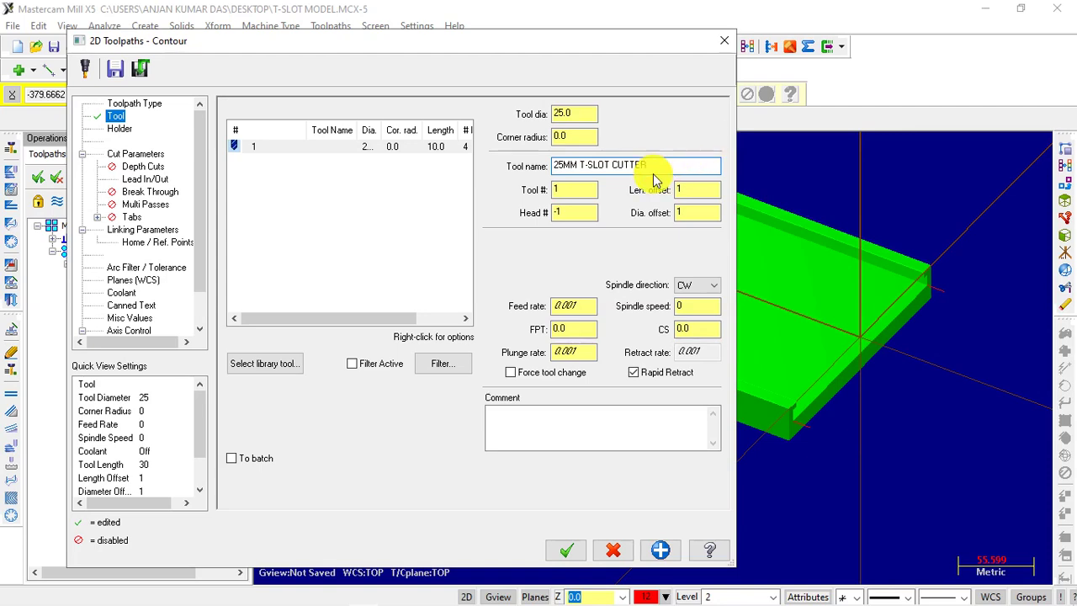
{"action": "left_click", "coordinate": [589, 165]}
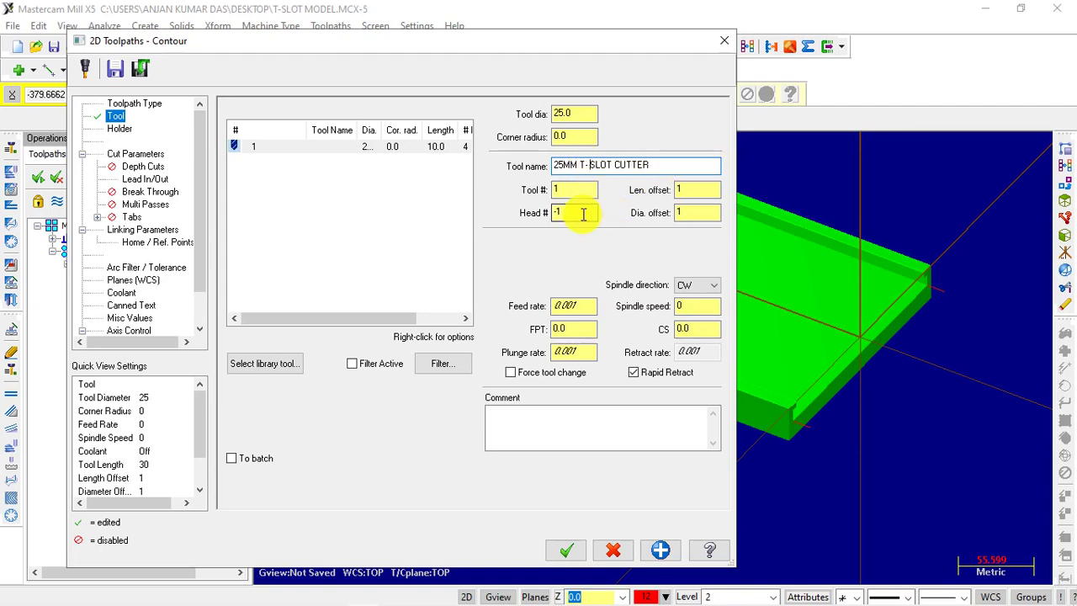
{"action": "double_click", "coordinate": [563, 187]}
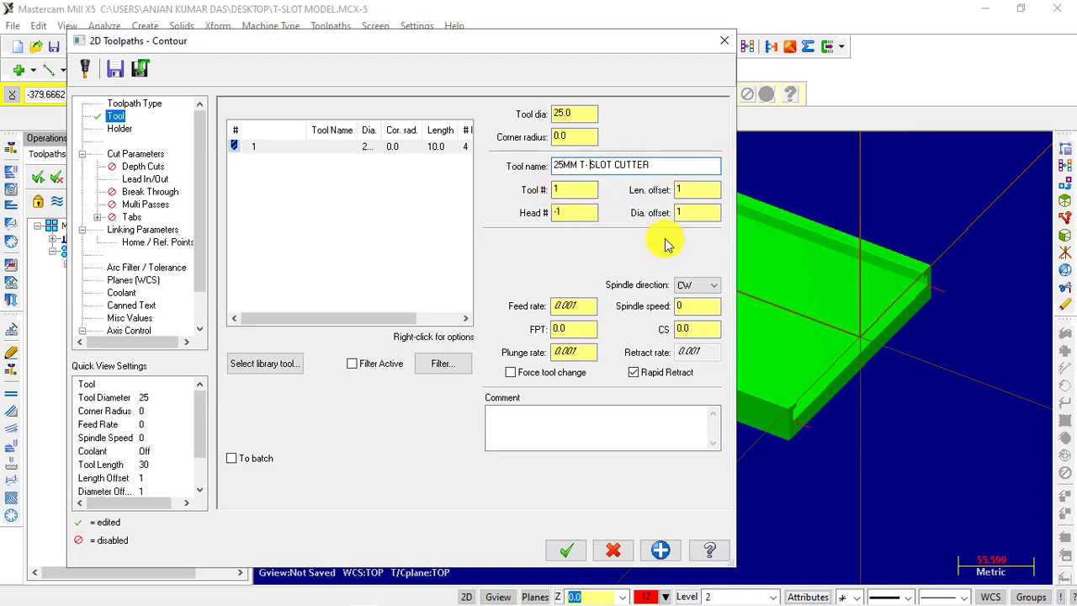
{"action": "key", "text": "BackSpace"}
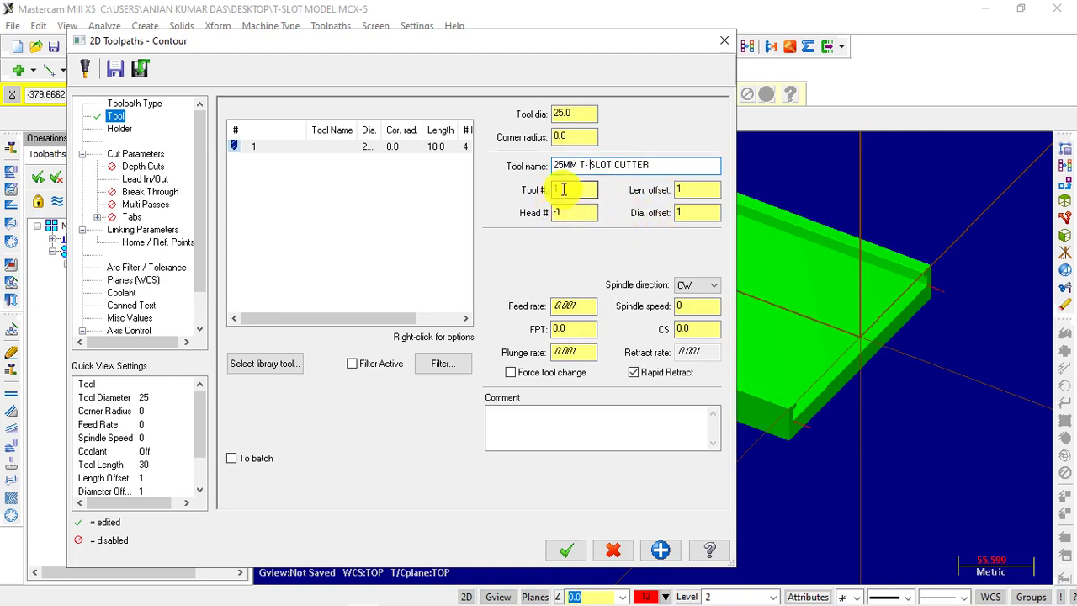
- Set tool number 1 with length and diameter offsets of 1
{"action": "double_click", "coordinate": [560, 189]}
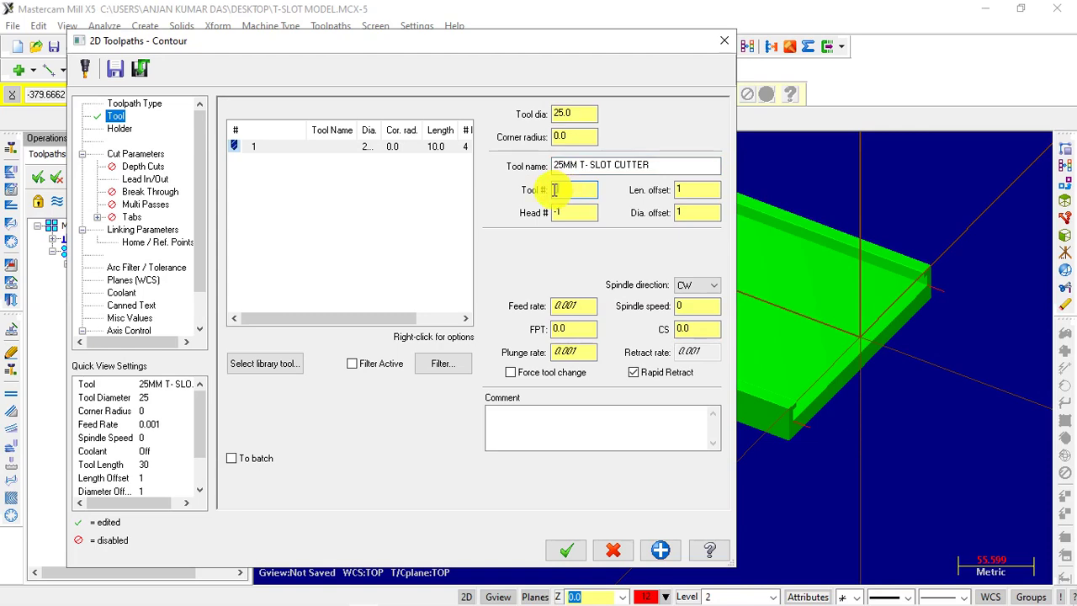
{"action": "type", "text": "1"}
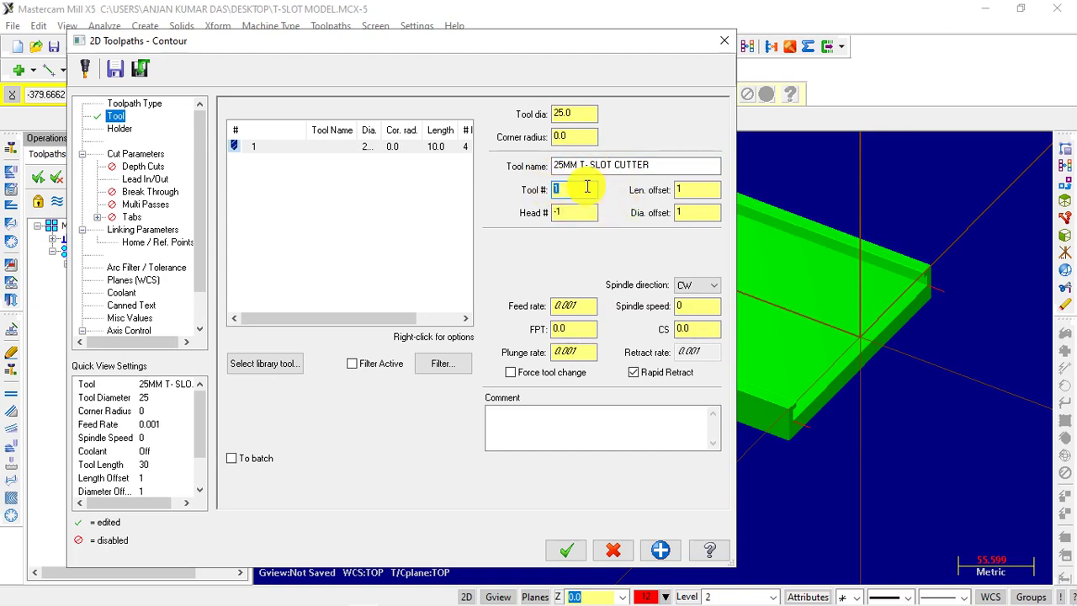
{"action": "left_click", "coordinate": [686, 190]}
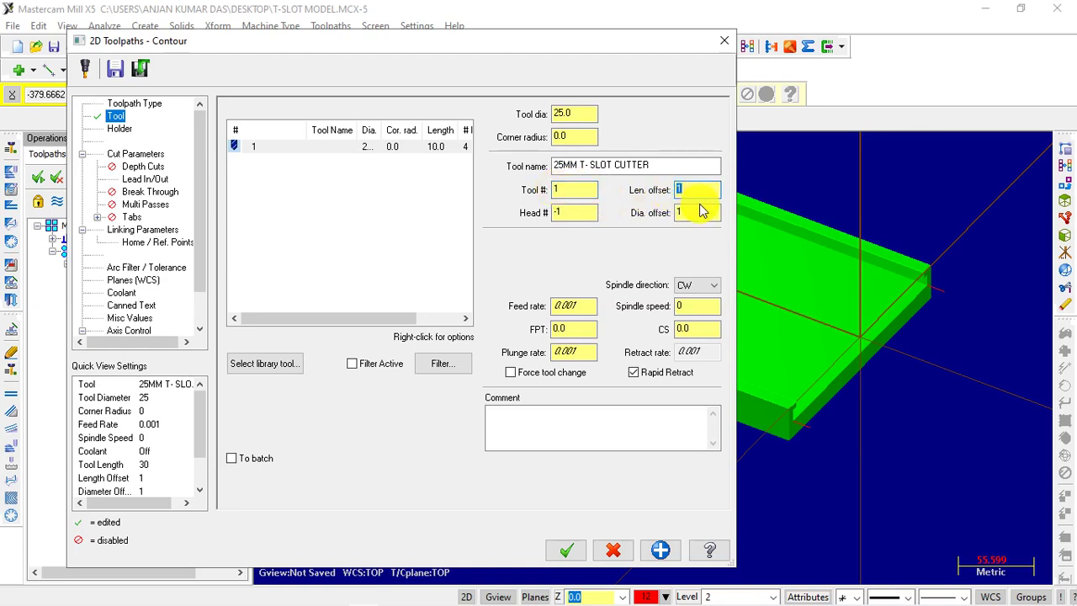
{"action": "left_click", "coordinate": [688, 213]}
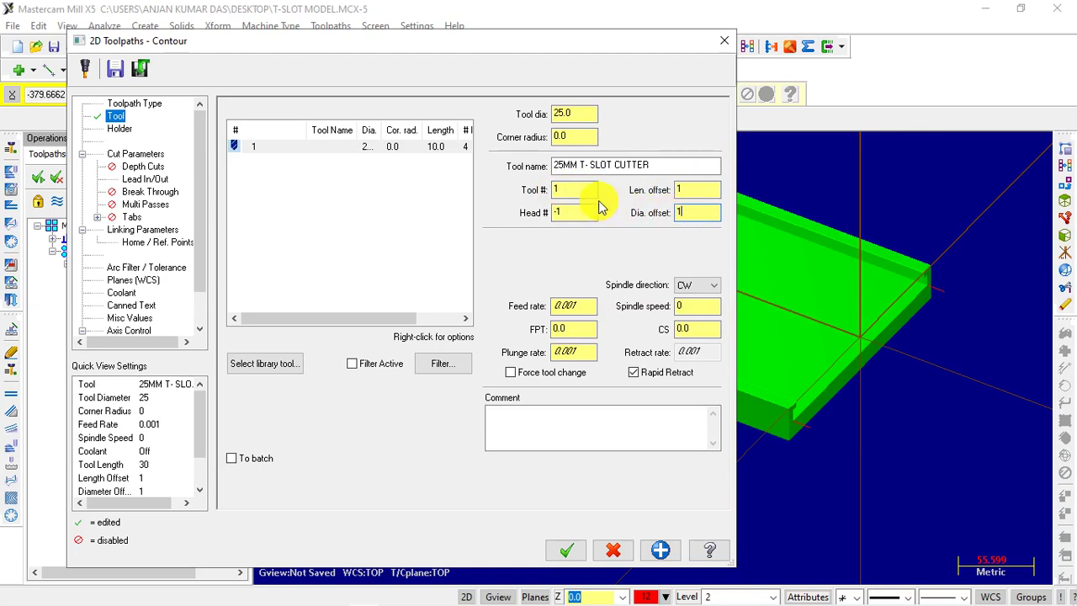
{"action": "left_click", "coordinate": [683, 188]}
{"action": "left_click", "coordinate": [686, 216]}
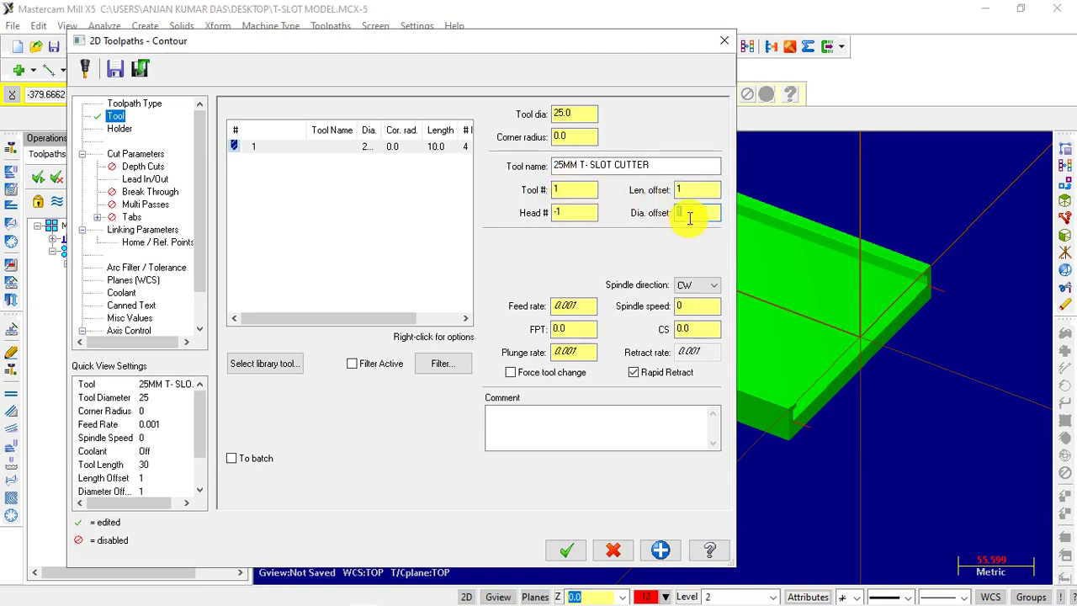
{"action": "double_click", "coordinate": [705, 215]}
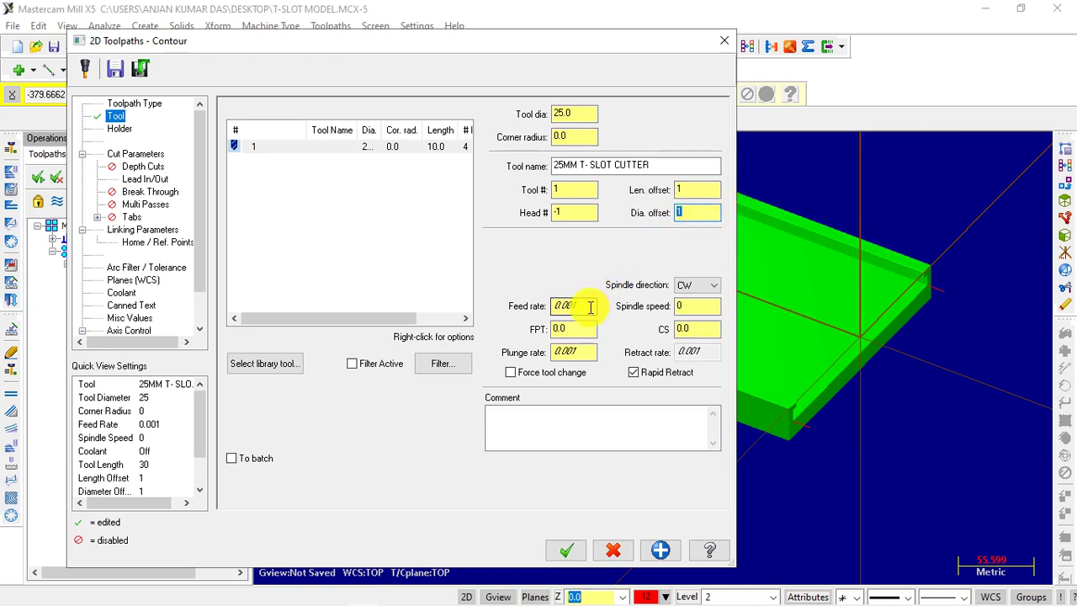
- Enter spindle speed 600, plunge rate 500 and comment 25X10X5 T-SLOT CUTTER
{"action": "double_click", "coordinate": [562, 306]}
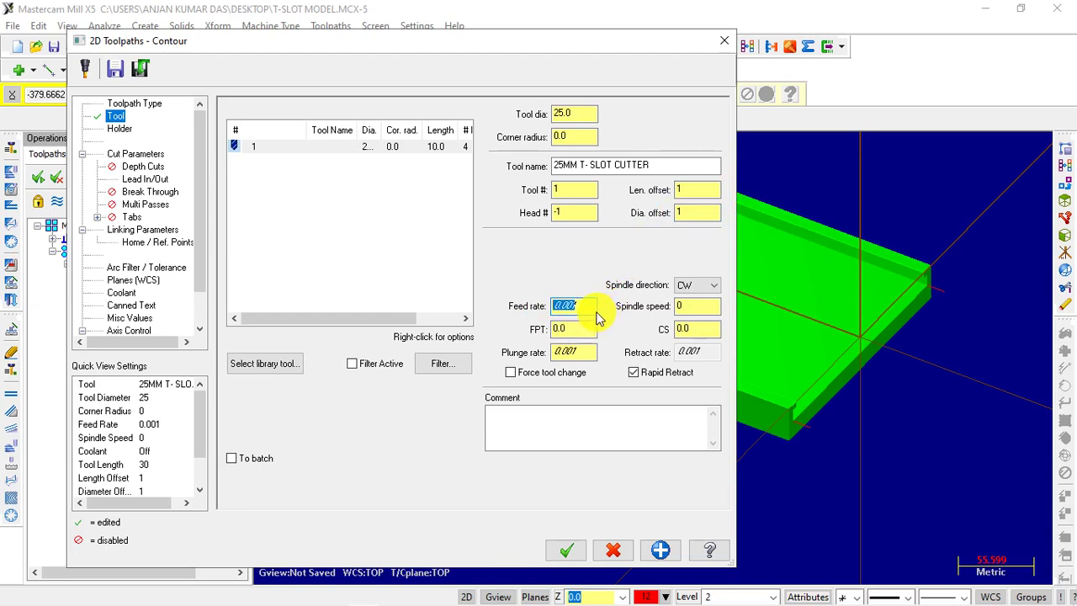
{"action": "type", "text": "4"}
{"action": "type", "text": "0"}
{"action": "left_click_drag", "start_coordinate": [697, 306], "coordinate": [665, 312]}
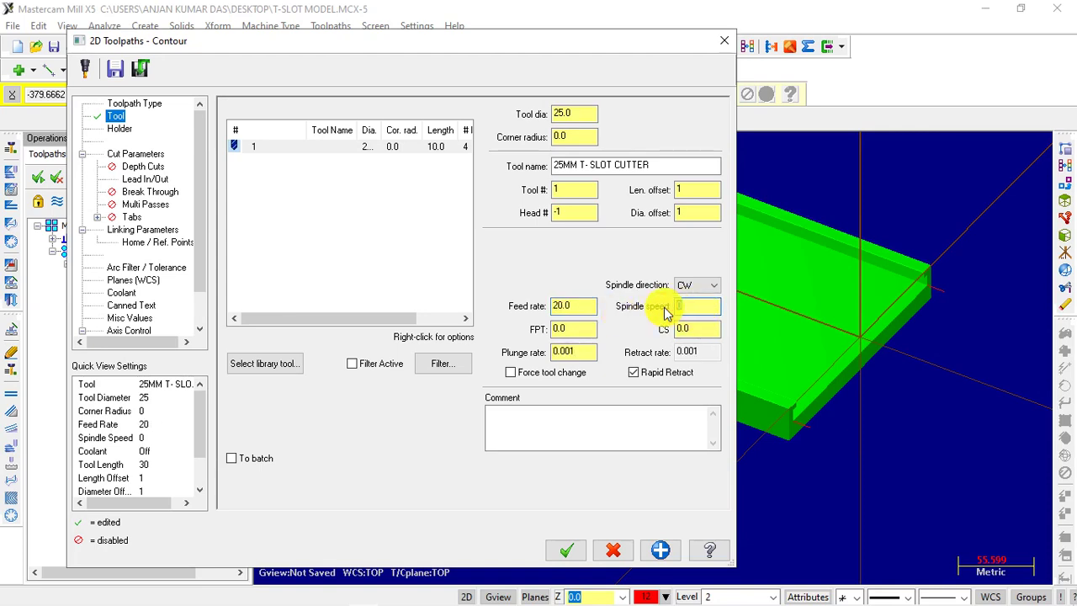
{"action": "type", "text": "6"}
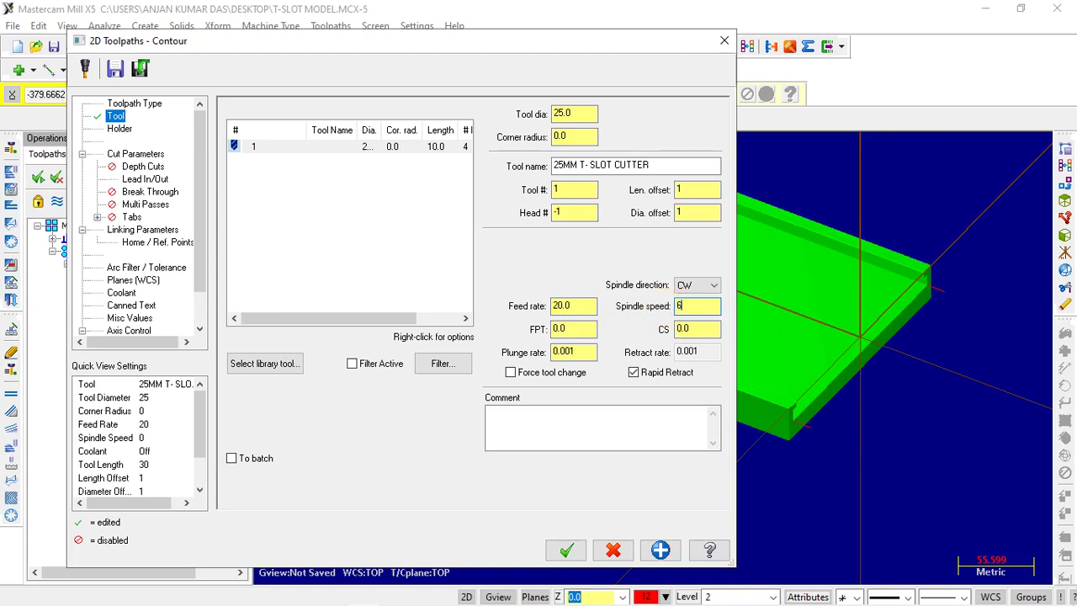
{"action": "type", "text": "00"}
{"action": "left_click", "coordinate": [558, 354]}
{"action": "double_click", "coordinate": [557, 354]}
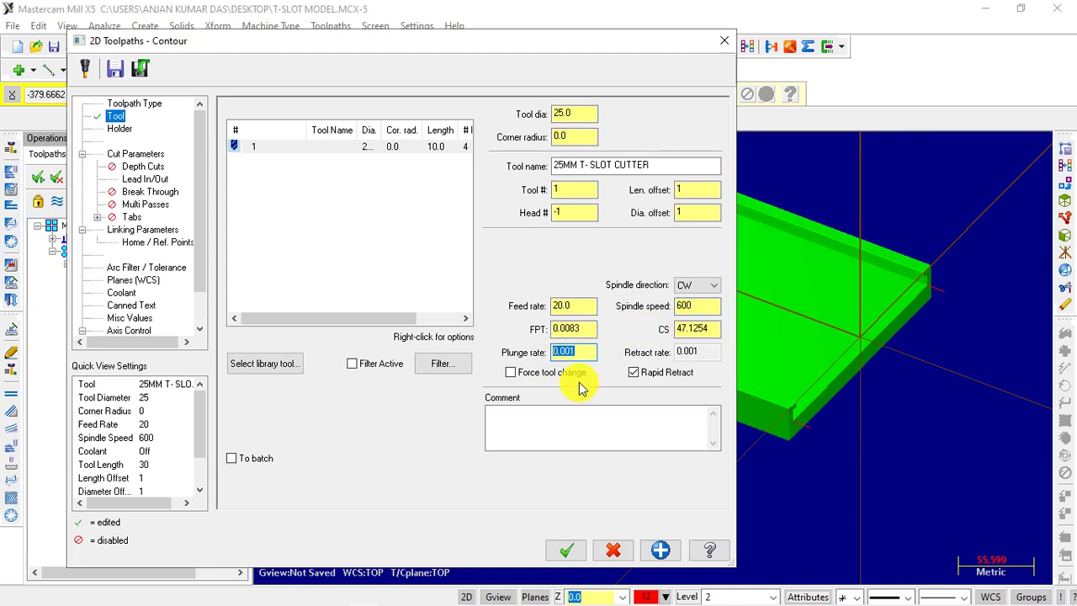
{"action": "type", "text": "500"}
{"action": "left_click", "coordinate": [520, 412]}
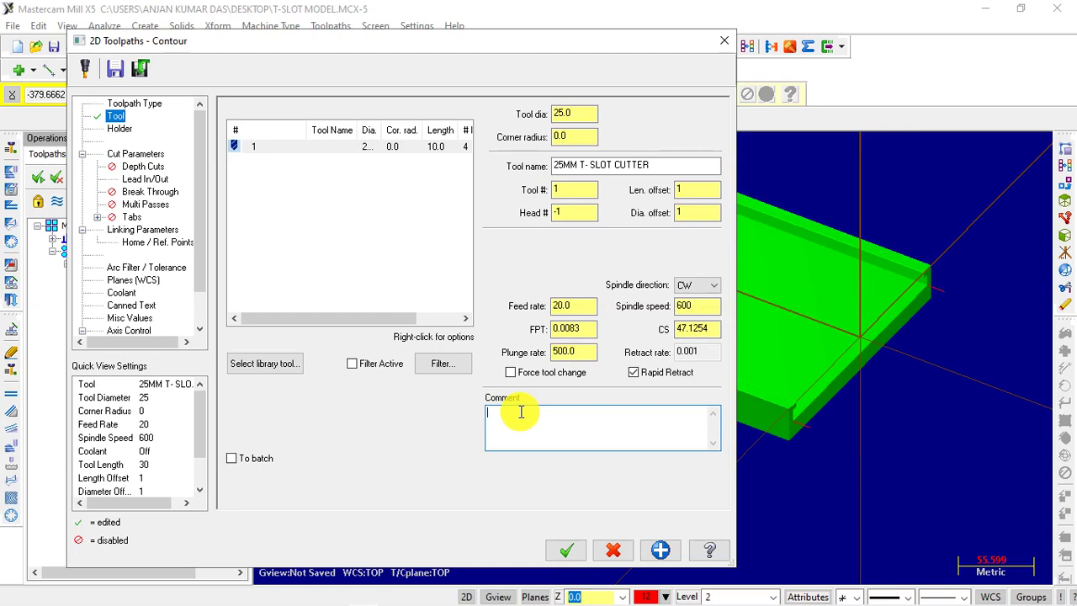
{"action": "type", "text": "25X10X5 T- SLOT CUTTER"}
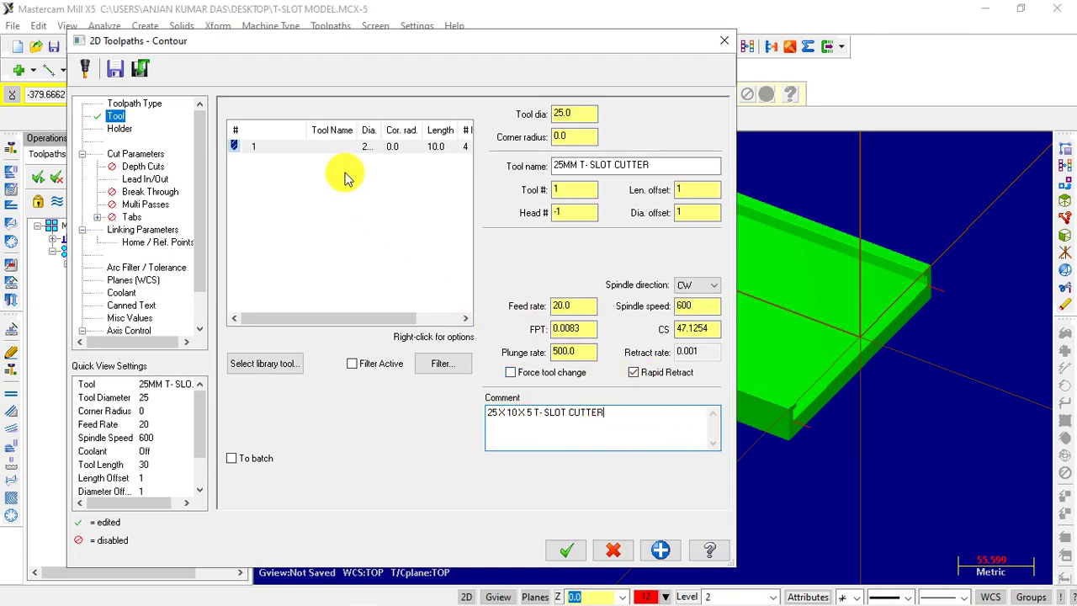
- Correct the feed rate to 50 and go to the Holder page
{"action": "double_click", "coordinate": [566, 303]}
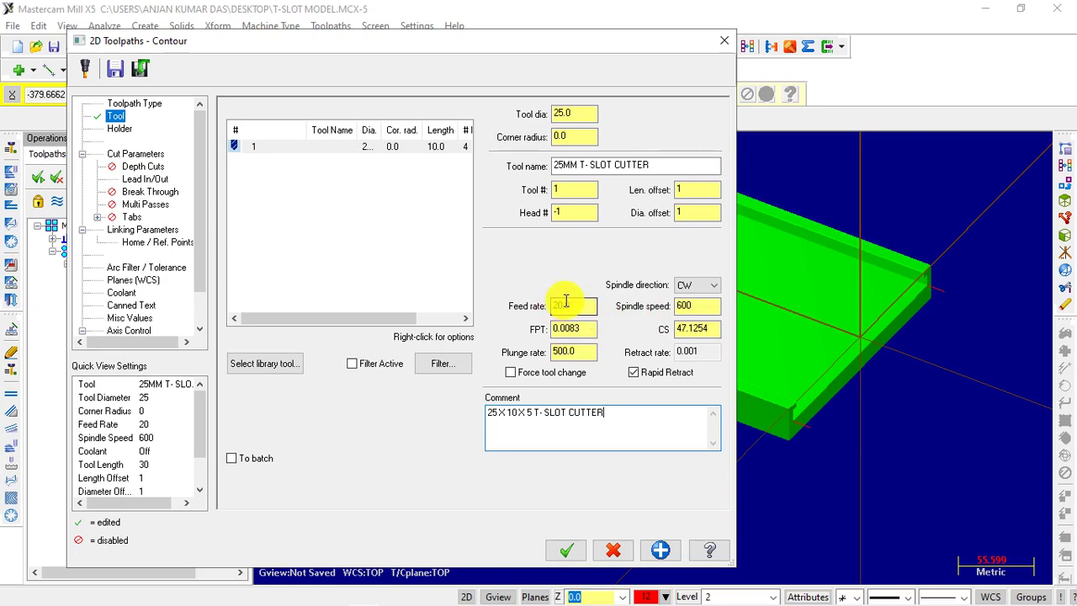
{"action": "double_click", "coordinate": [551, 308]}
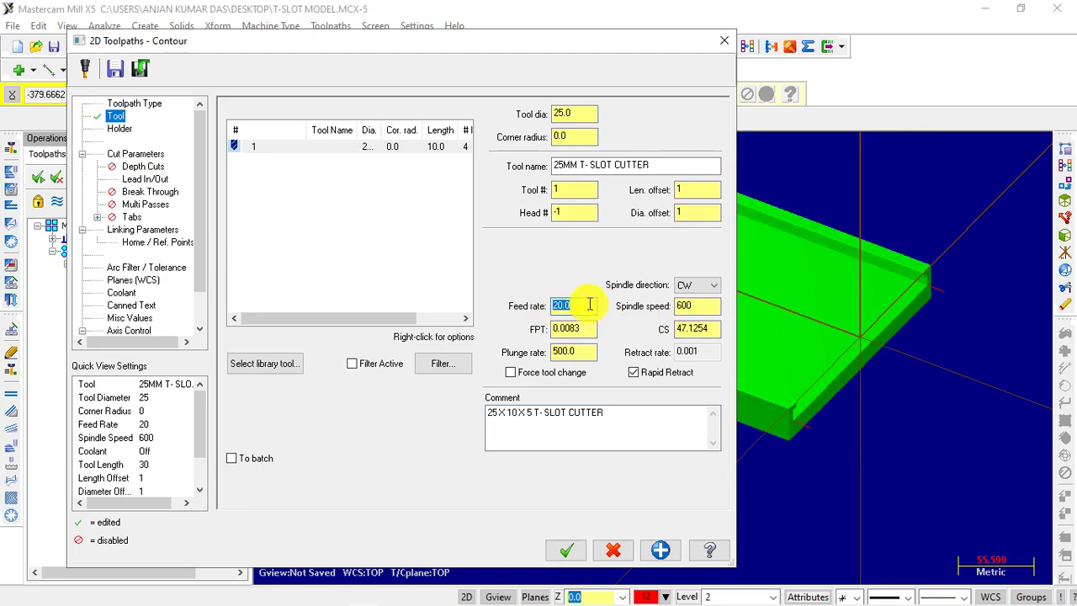
{"action": "double_click", "coordinate": [554, 307]}
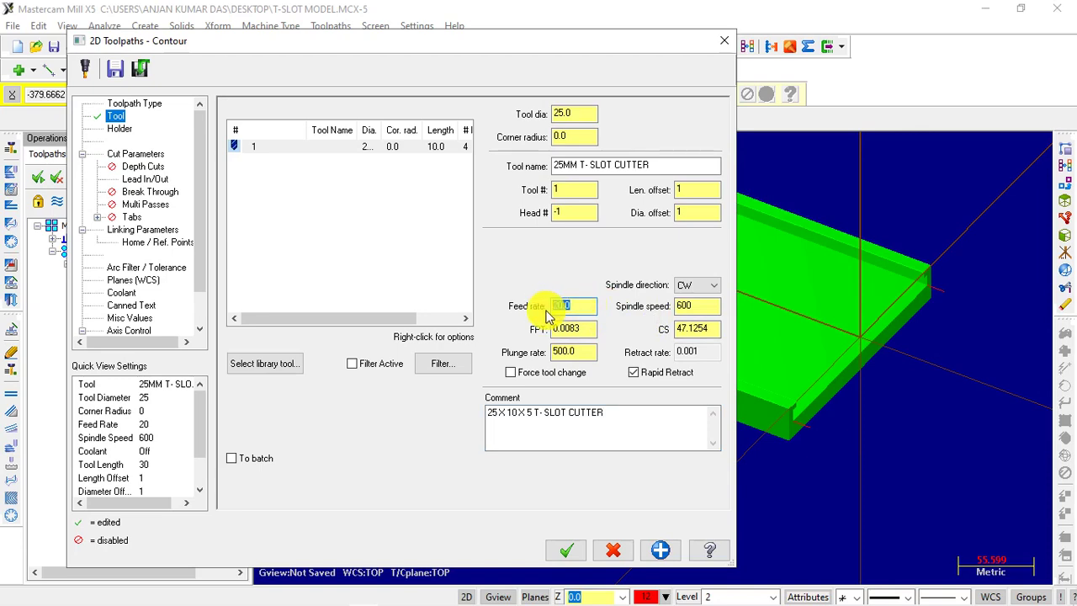
{"action": "type", "text": "50"}
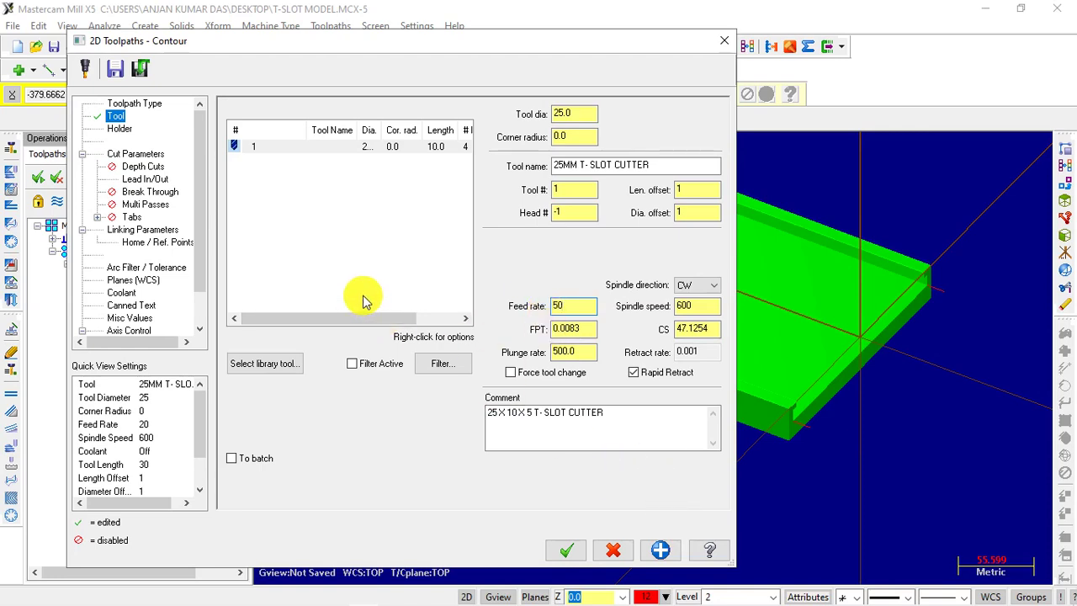
{"action": "left_click", "coordinate": [119, 128]}
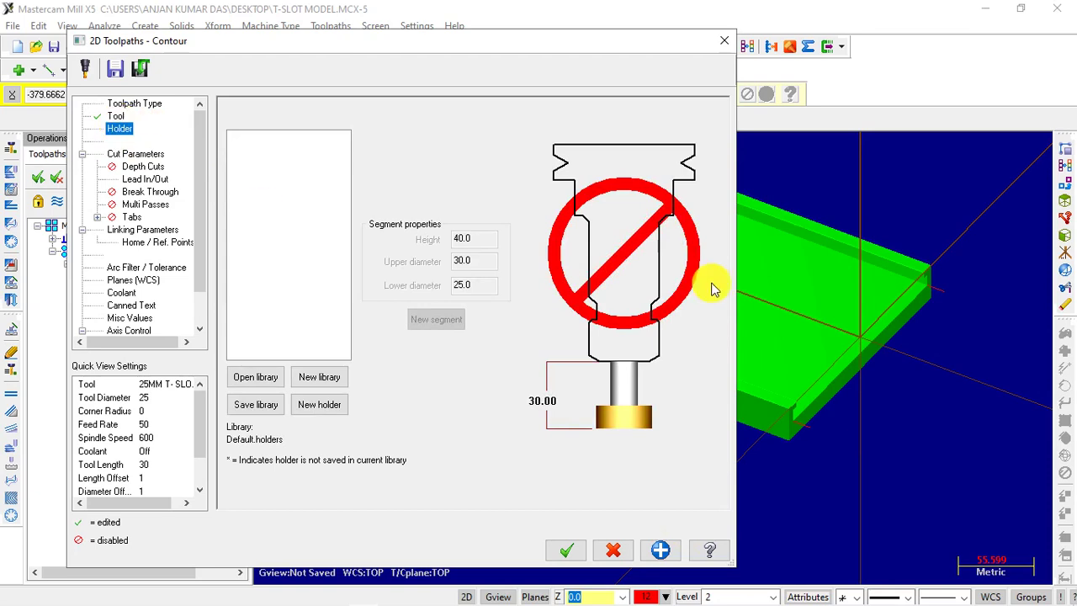
- Load the BT40 holder library file
{"action": "left_click", "coordinate": [264, 380]}
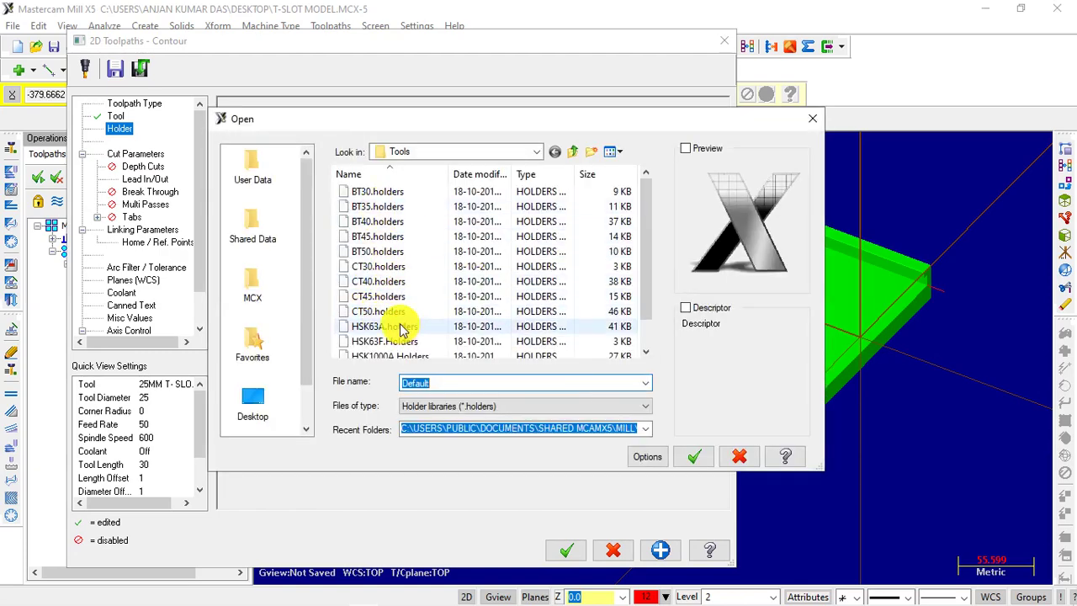
{"action": "left_click", "coordinate": [384, 286]}
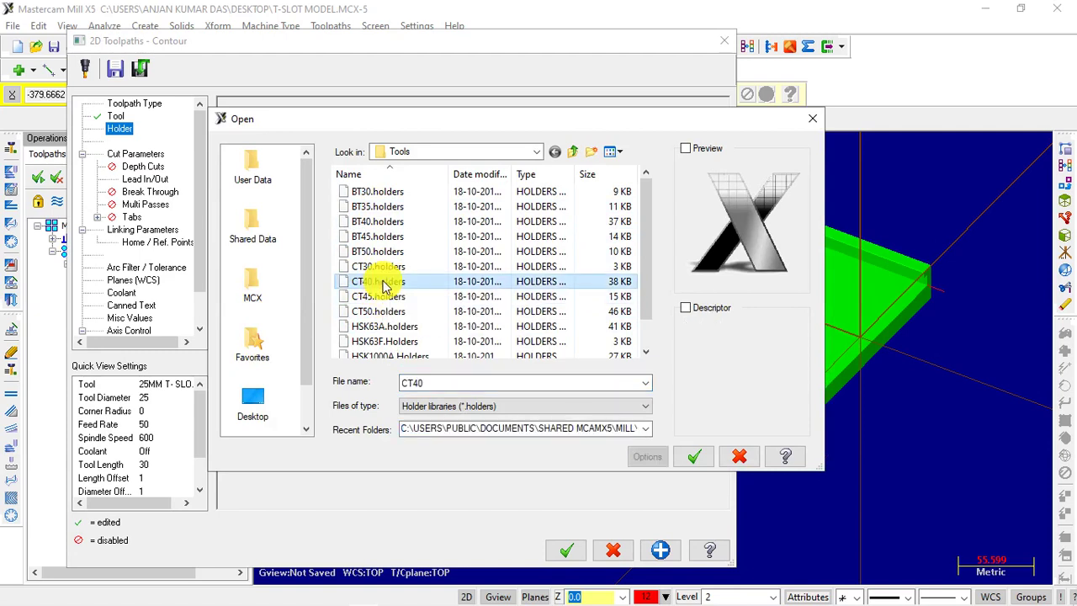
{"action": "left_click", "coordinate": [380, 221]}
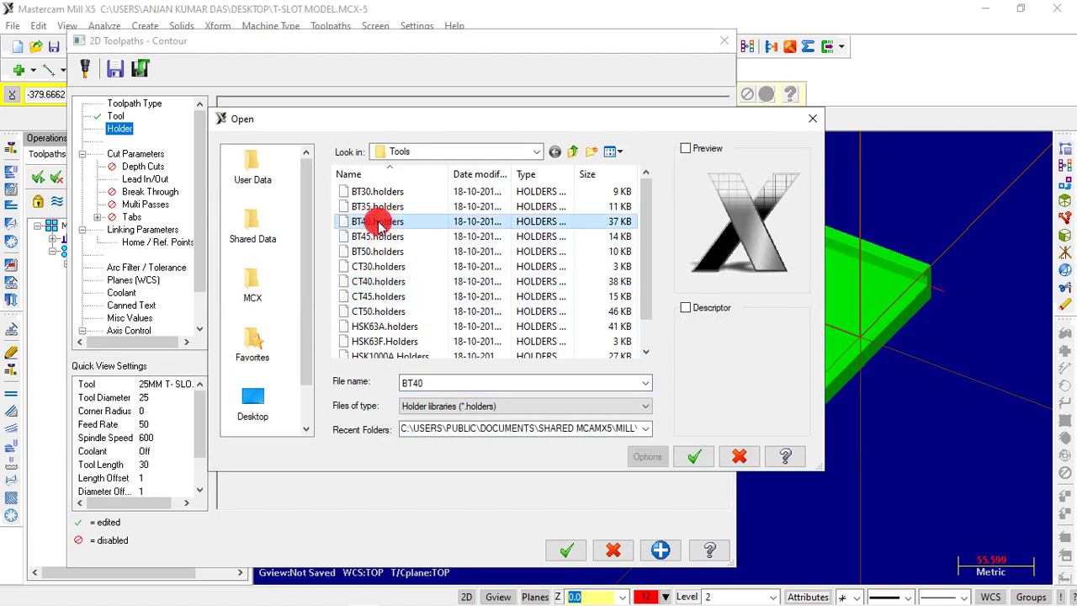
{"action": "left_click", "coordinate": [692, 457]}
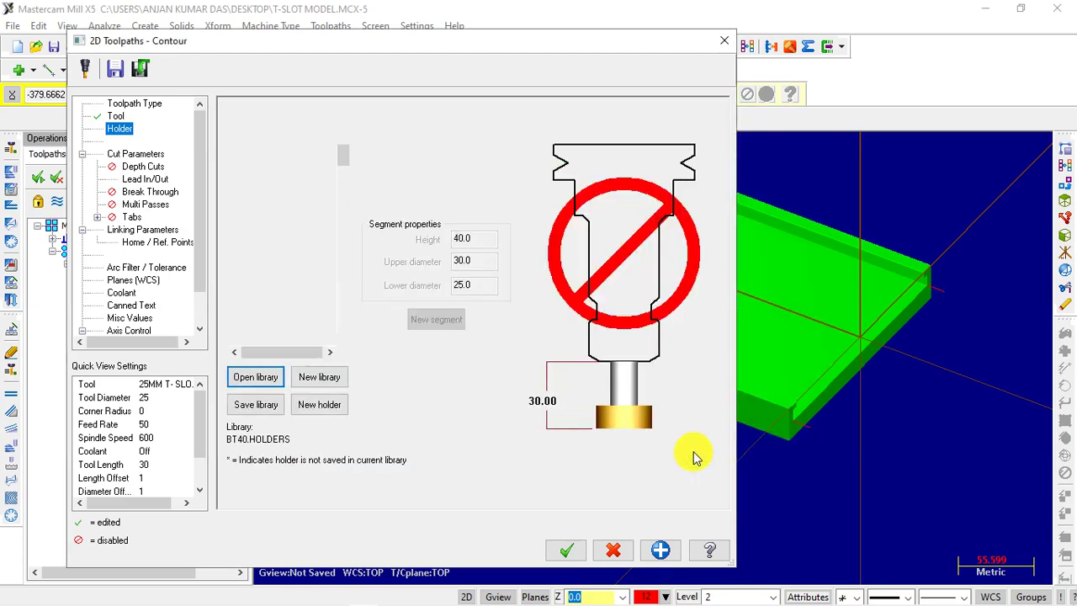
- Browse the BT40 holders and assign holder B4C3-0032 to the cutter
{"action": "left_click", "coordinate": [253, 139]}
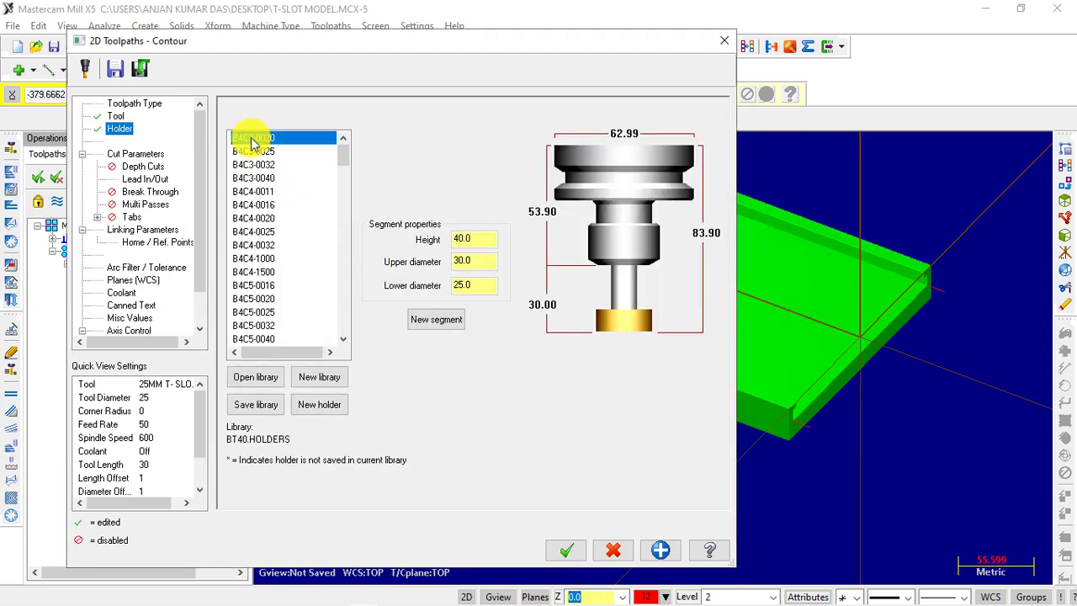
{"action": "left_click", "coordinate": [258, 151]}
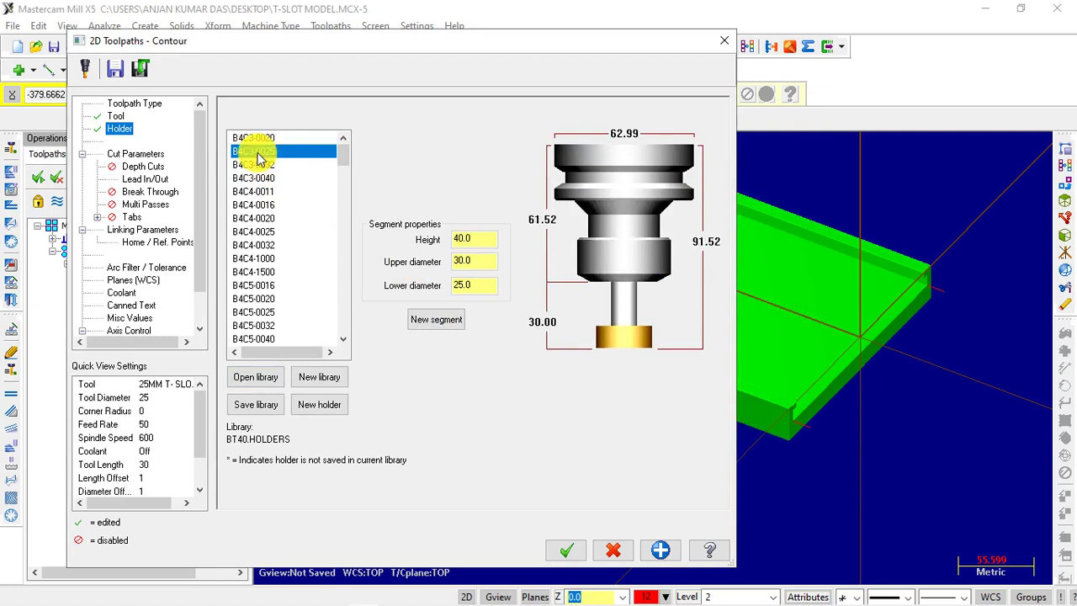
{"action": "left_click", "coordinate": [259, 166]}
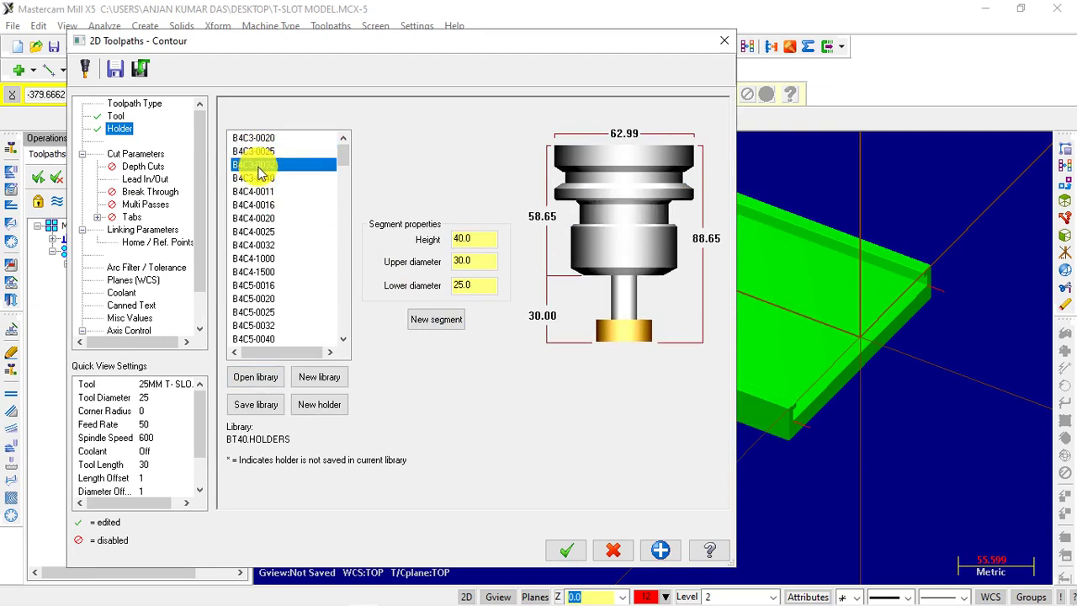
{"action": "left_click", "coordinate": [261, 177]}
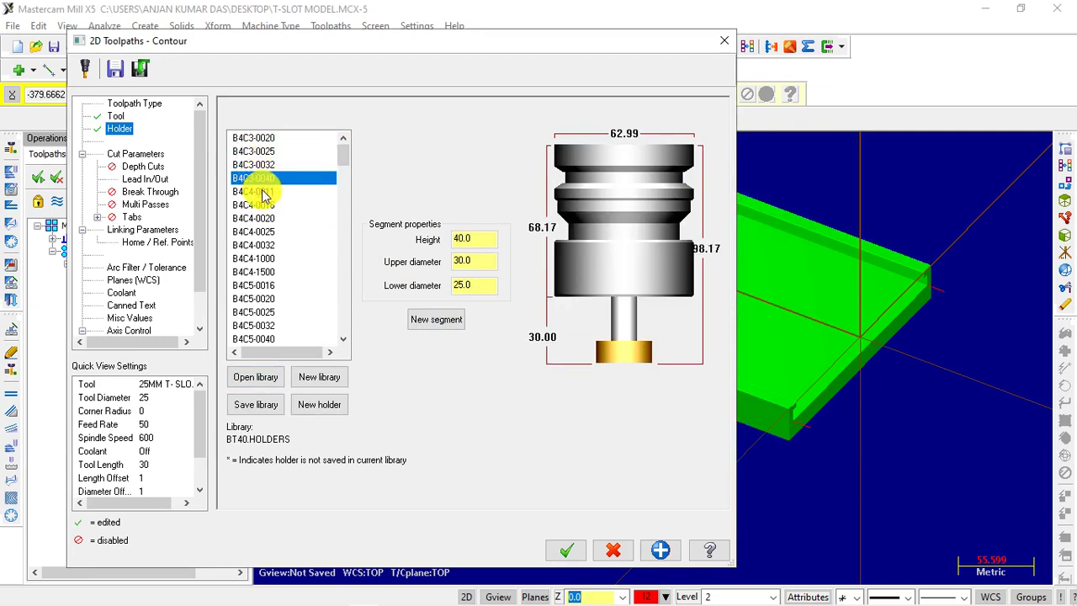
{"action": "left_click", "coordinate": [263, 192]}
{"action": "left_click", "coordinate": [266, 205]}
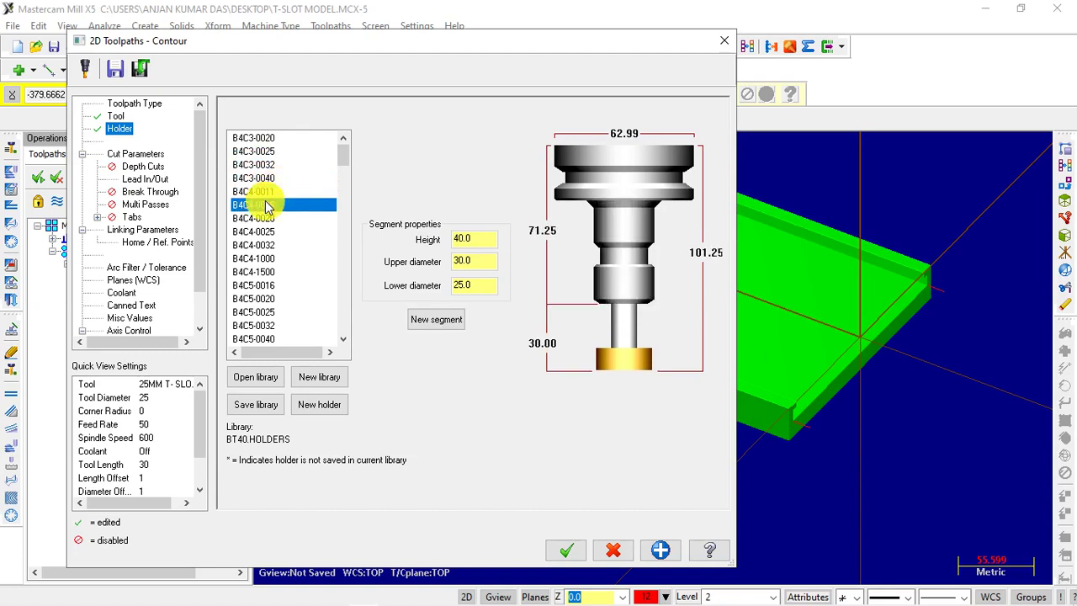
{"action": "left_click", "coordinate": [264, 218]}
{"action": "left_click", "coordinate": [262, 233]}
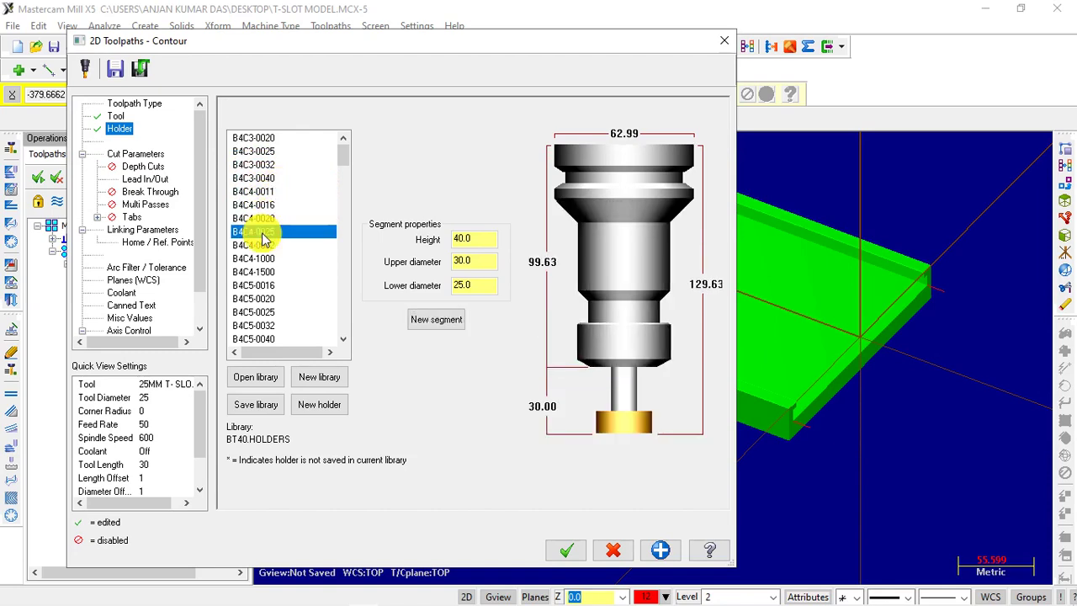
{"action": "left_click", "coordinate": [266, 246]}
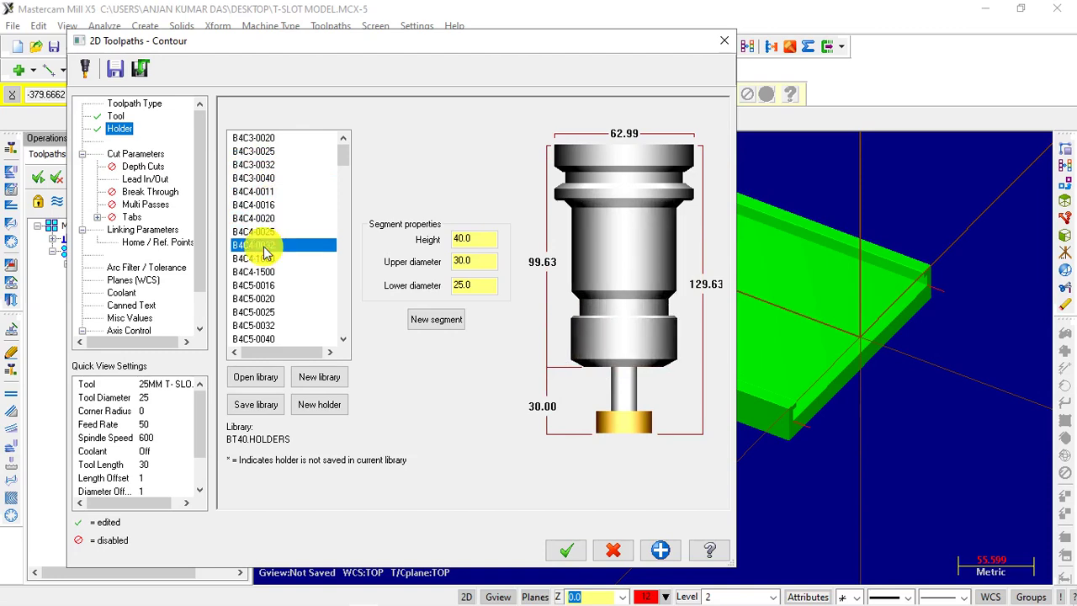
{"action": "left_click", "coordinate": [259, 165]}
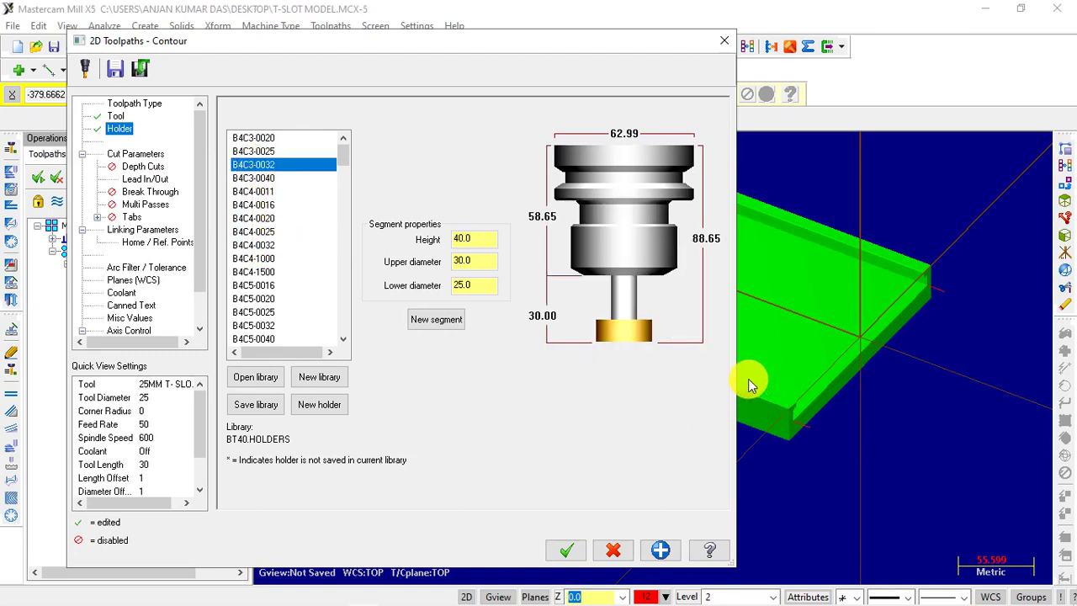
{"action": "left_click", "coordinate": [474, 286]}
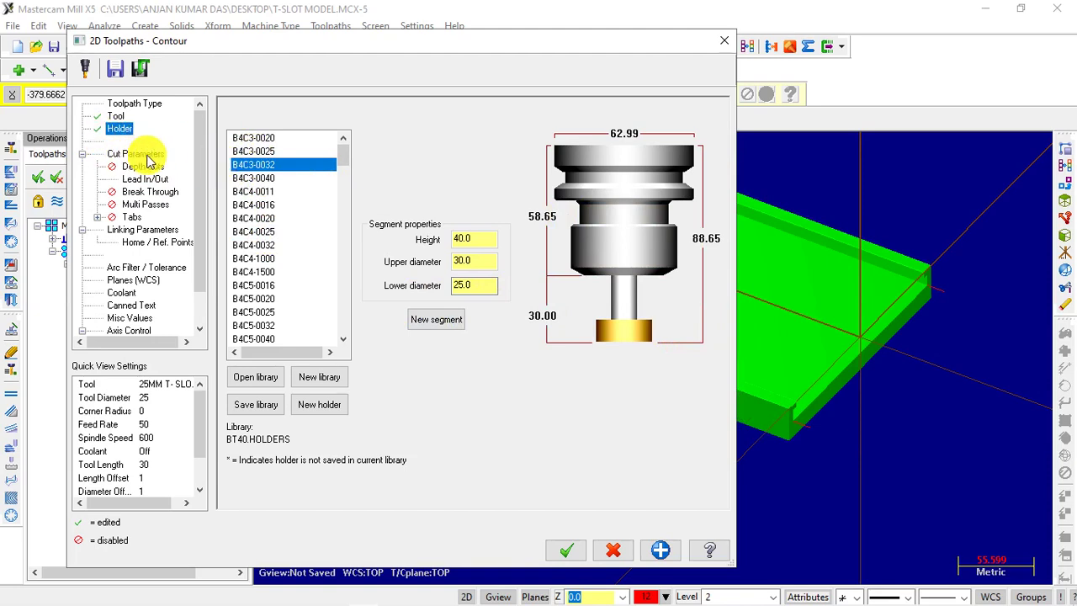
{"action": "left_click", "coordinate": [137, 154]}
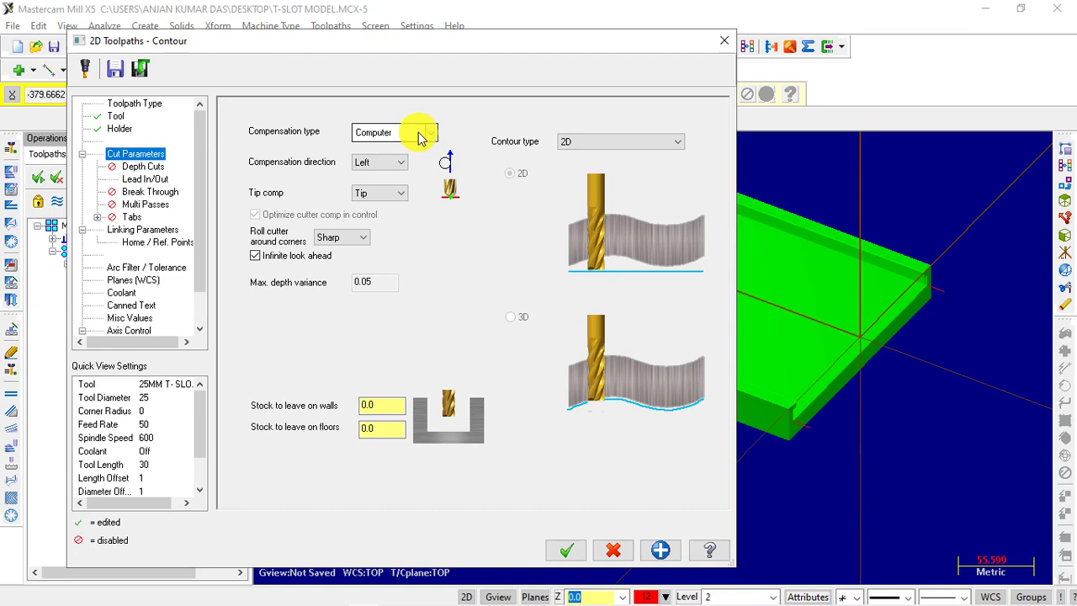
- Set compensation type to Wear, keeping 0.0 stock to leave on walls and floors
{"action": "left_click", "coordinate": [421, 137]}
{"action": "left_click", "coordinate": [364, 173]}
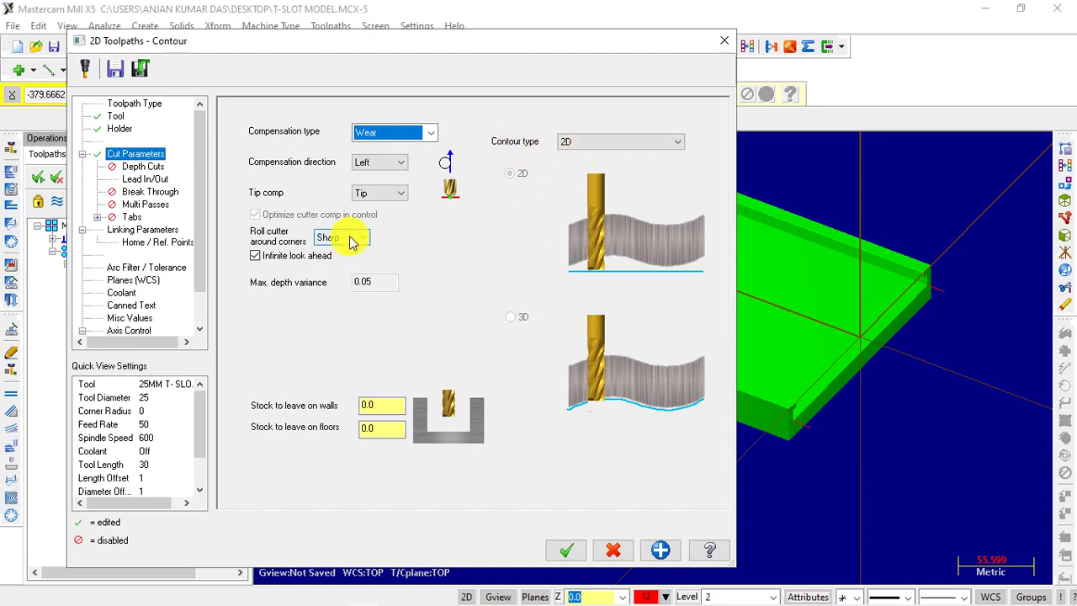
{"action": "double_click", "coordinate": [379, 406]}
{"action": "left_click", "coordinate": [360, 430]}
{"action": "double_click", "coordinate": [359, 405]}
{"action": "left_click", "coordinate": [362, 428]}
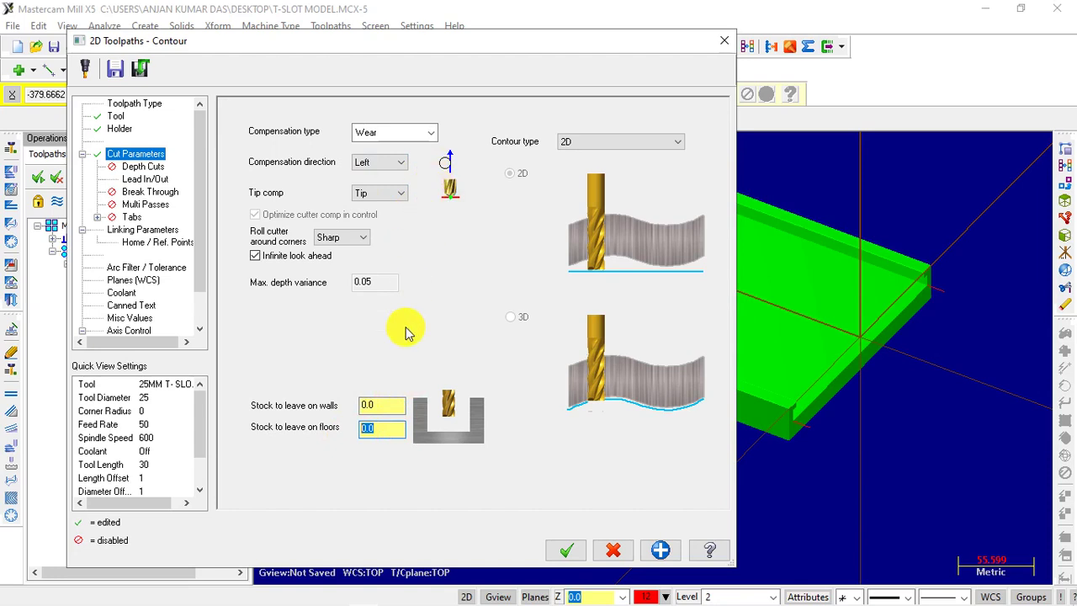
{"action": "left_click", "coordinate": [379, 406]}
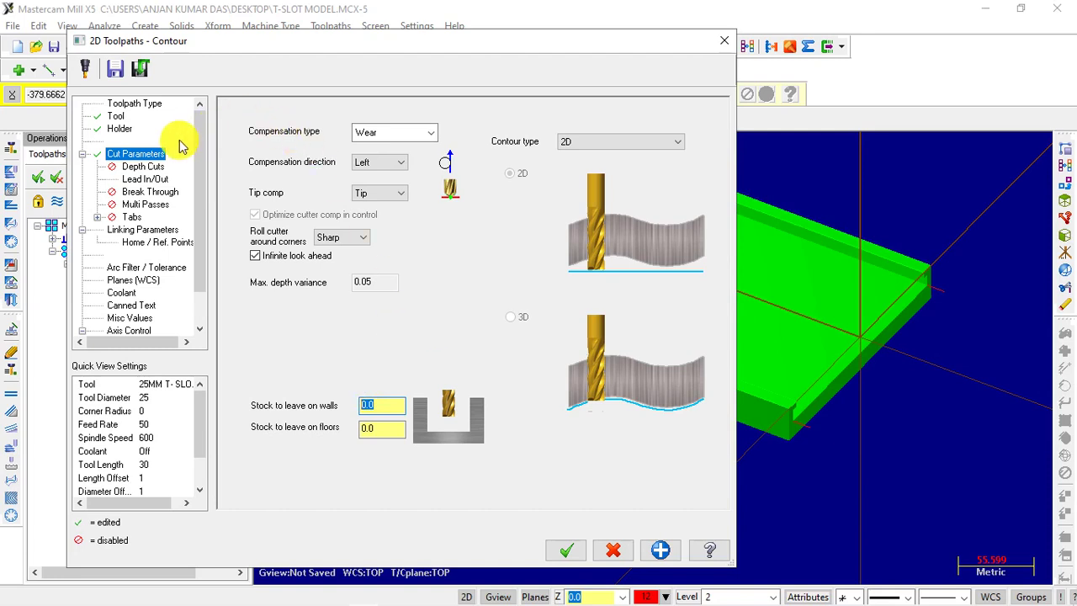
{"action": "double_click", "coordinate": [390, 410]}
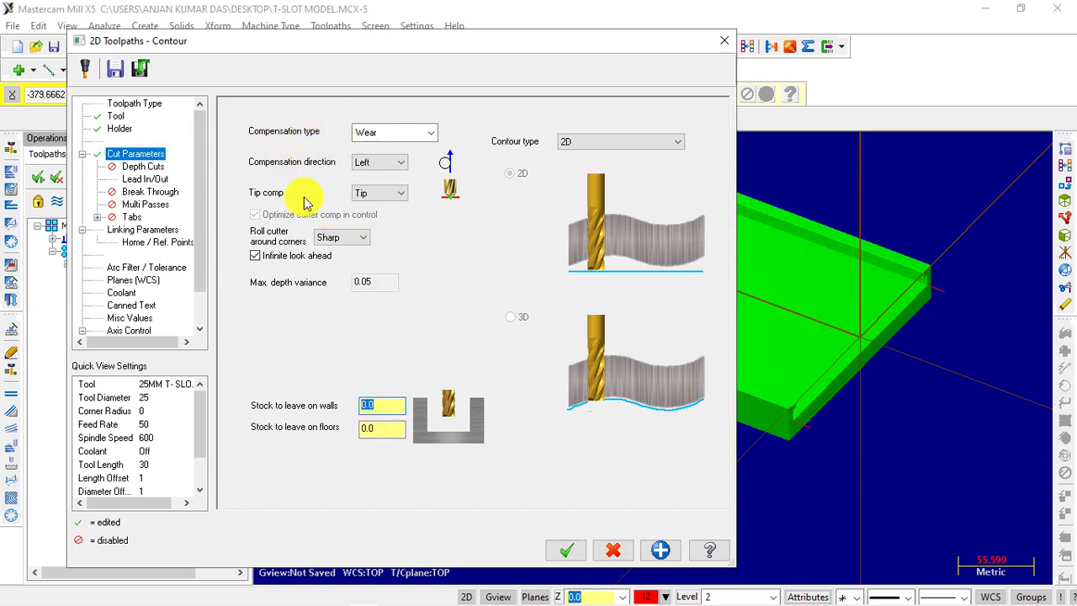
{"action": "left_click", "coordinate": [148, 167]}
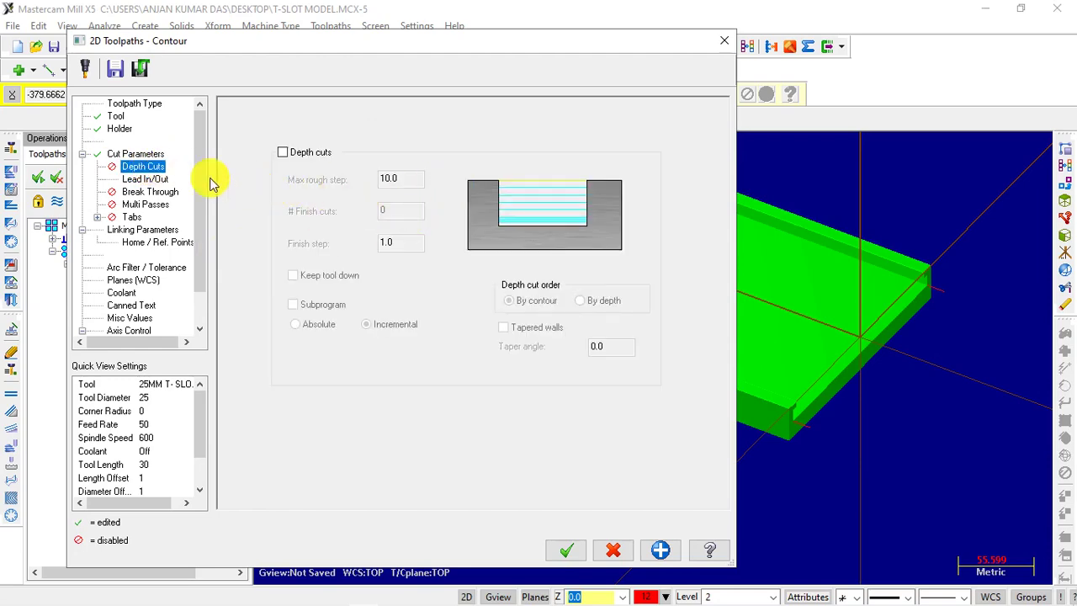
- Make both the entry and exit lead lines perpendicular
{"action": "left_click", "coordinate": [153, 184]}
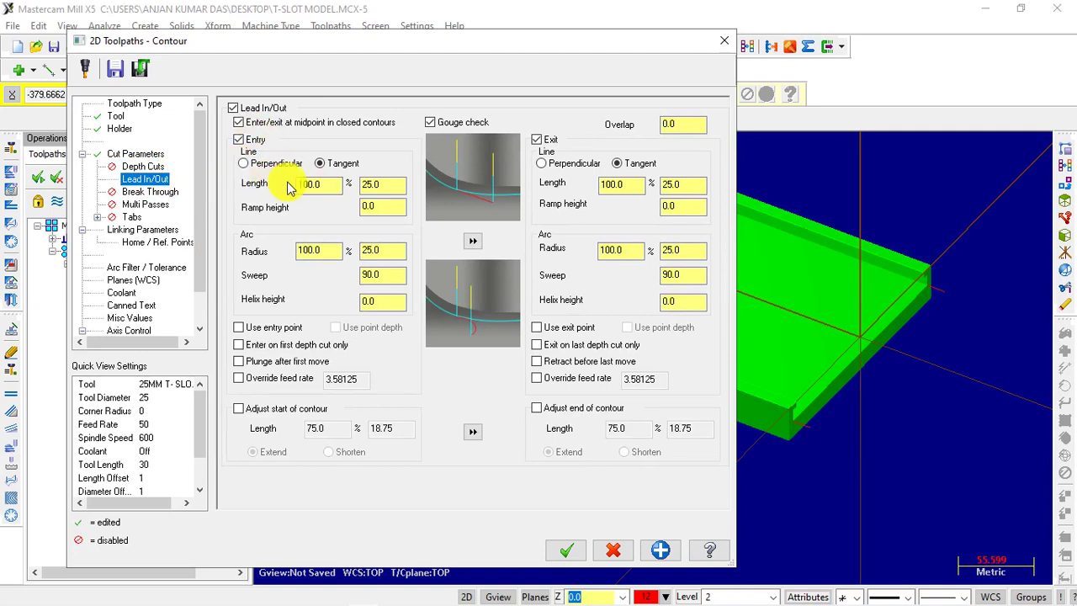
{"action": "left_click", "coordinate": [243, 163]}
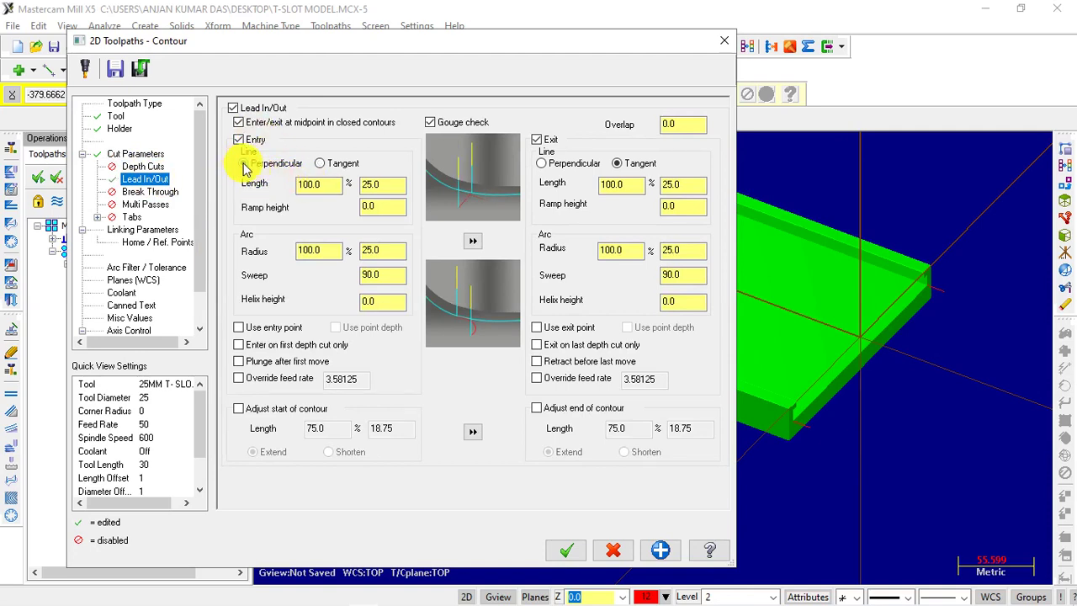
{"action": "left_click", "coordinate": [541, 164]}
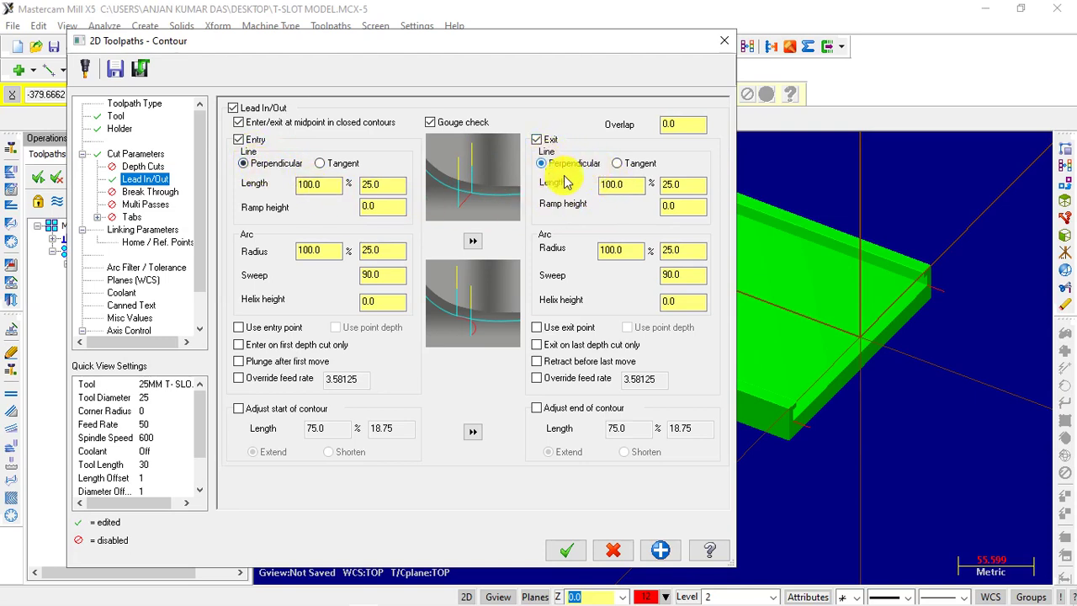
- Set entry and exit line lengths to 50 and both arc radii to 0
{"action": "double_click", "coordinate": [308, 184]}
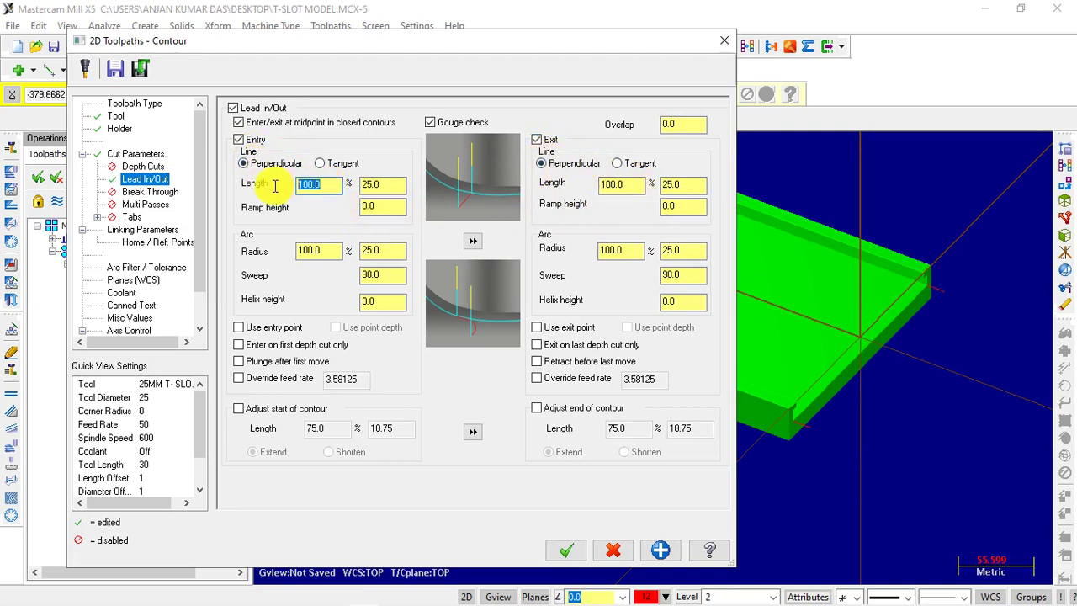
{"action": "type", "text": "50"}
{"action": "double_click", "coordinate": [614, 185]}
{"action": "type", "text": "50"}
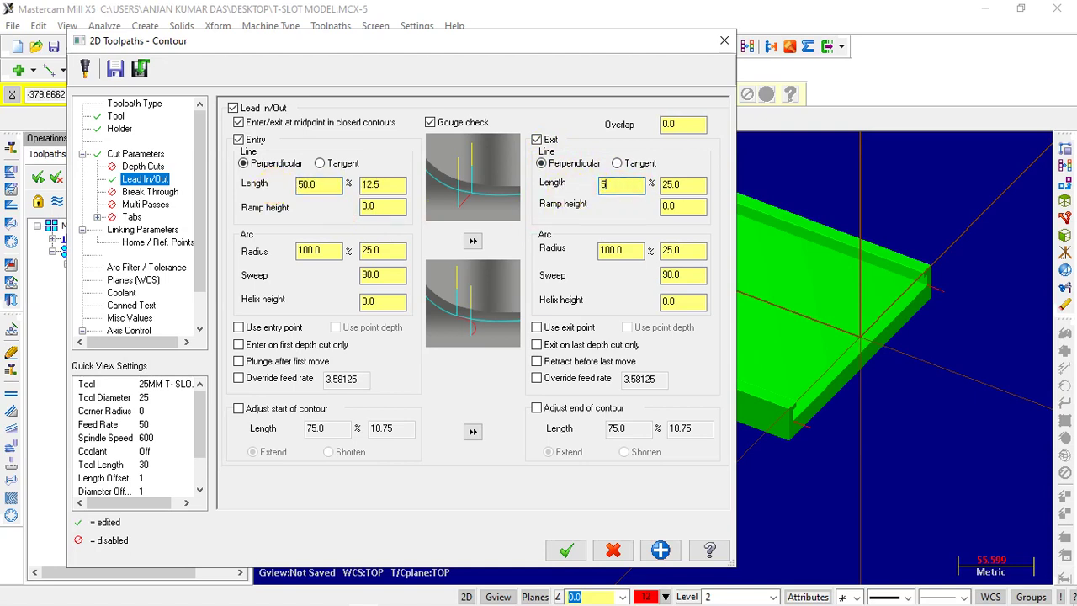
{"action": "double_click", "coordinate": [625, 249]}
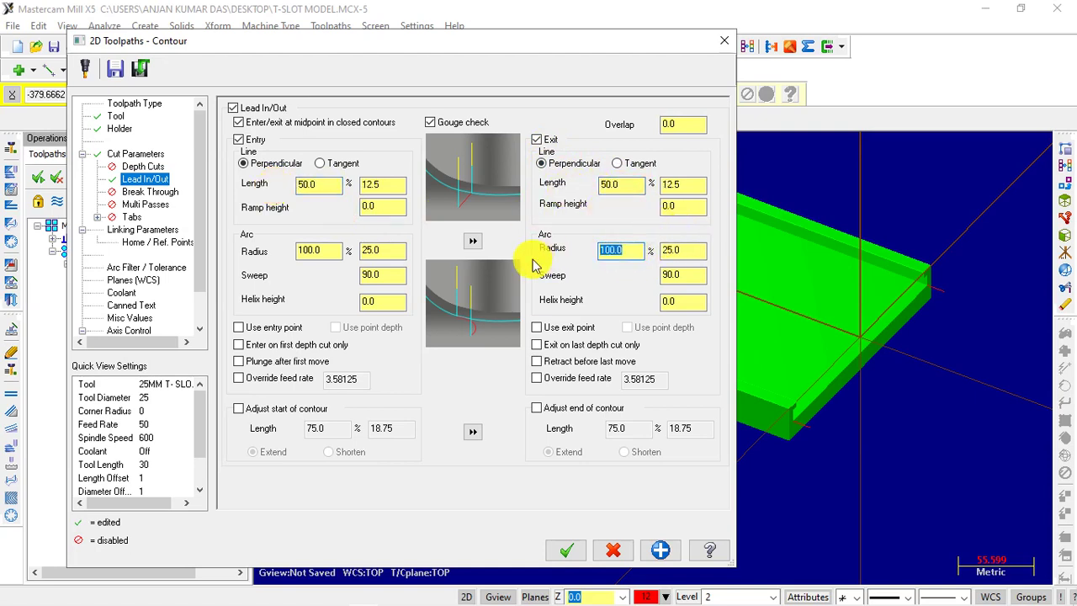
{"action": "type", "text": "0"}
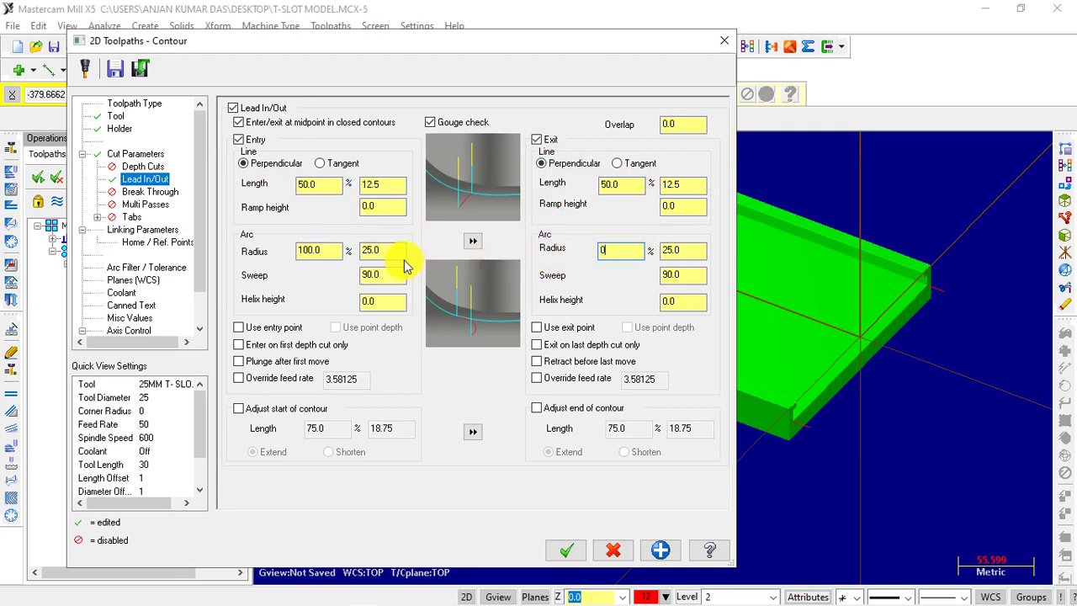
{"action": "double_click", "coordinate": [330, 252]}
{"action": "type", "text": "0"}
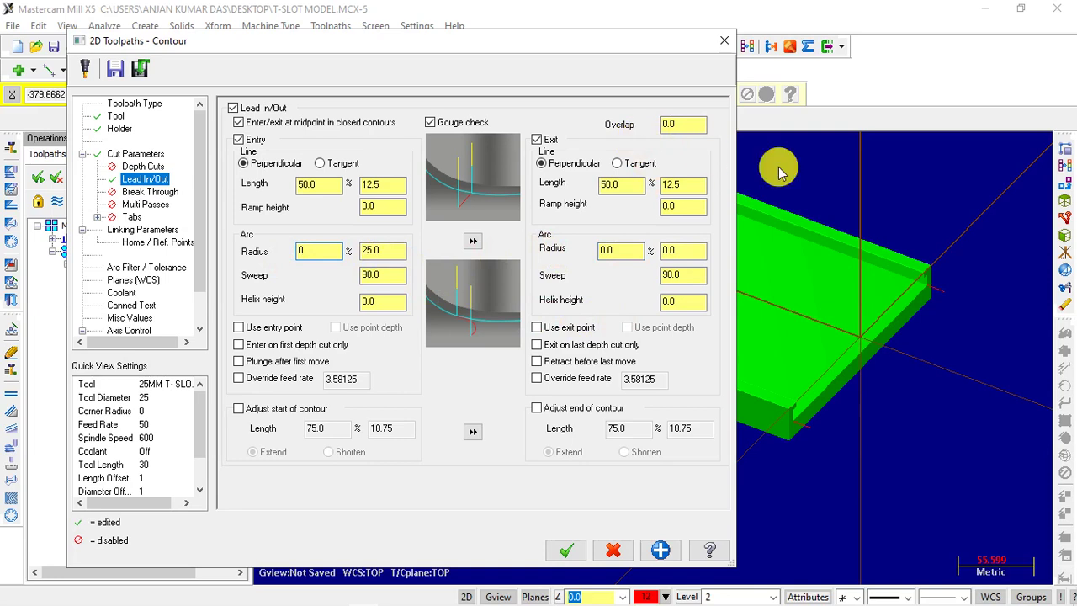
- Turn on Multi Passes in the contour parameters
{"action": "left_click", "coordinate": [165, 194]}
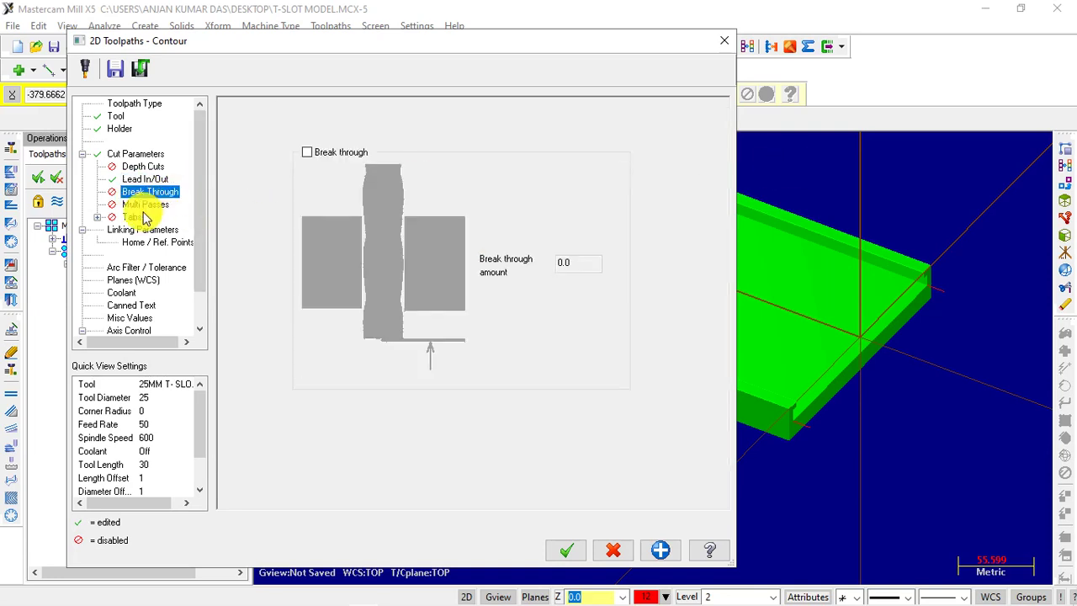
{"action": "left_click", "coordinate": [144, 205]}
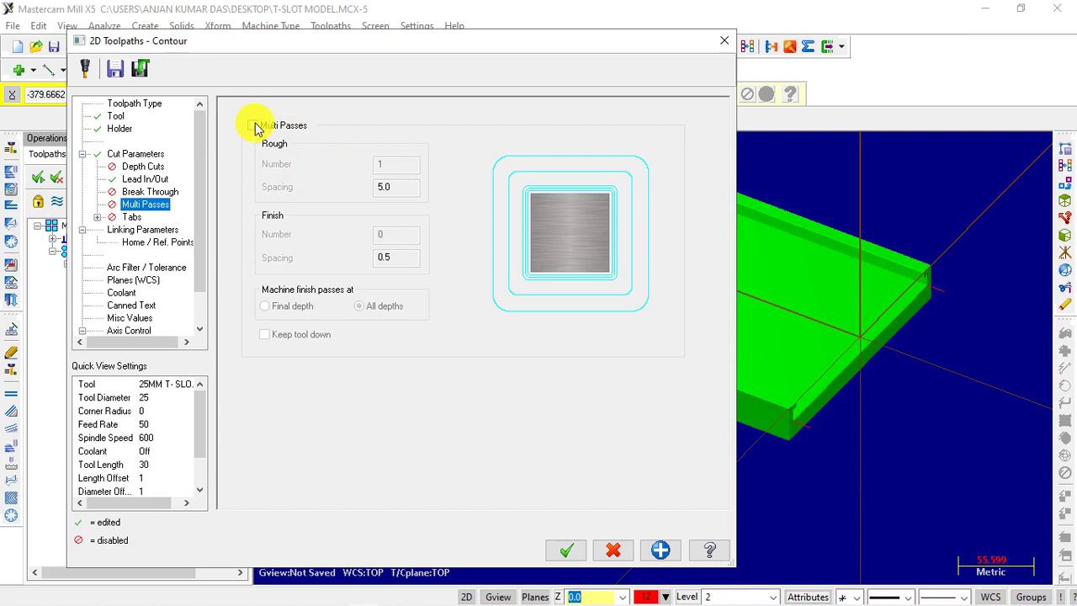
{"action": "left_click", "coordinate": [254, 125]}
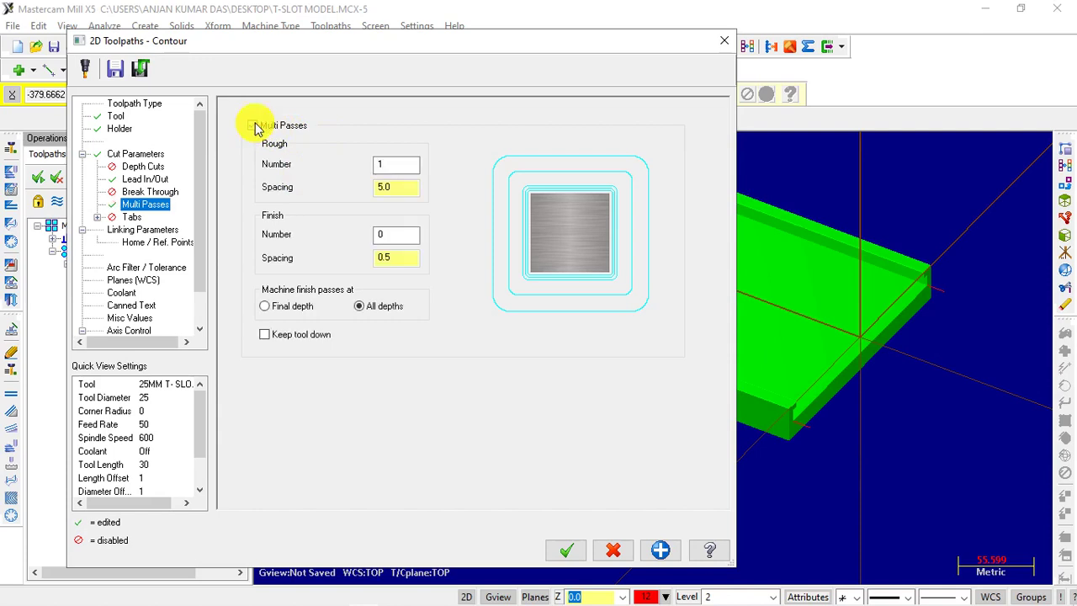
- Set 5 rough passes at 1 spacing and 1 finish pass at 0.1, keeping the tool down
{"action": "double_click", "coordinate": [380, 165]}
{"action": "key", "text": "Tab"}
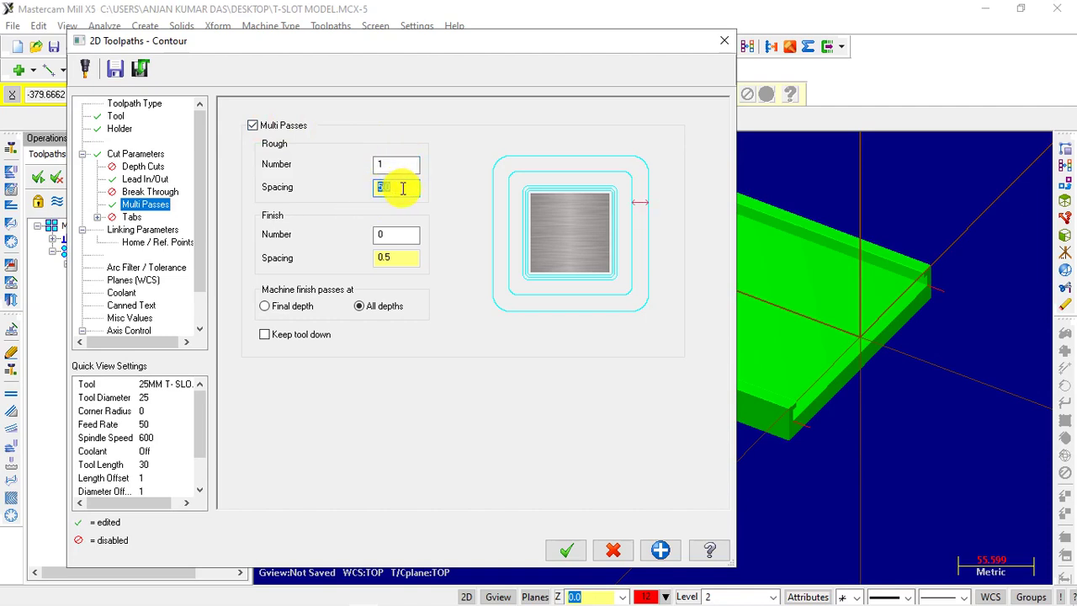
{"action": "type", "text": "2"}
{"action": "double_click", "coordinate": [391, 165]}
{"action": "key", "text": "Tab"}
{"action": "type", "text": "1"}
{"action": "double_click", "coordinate": [396, 164]}
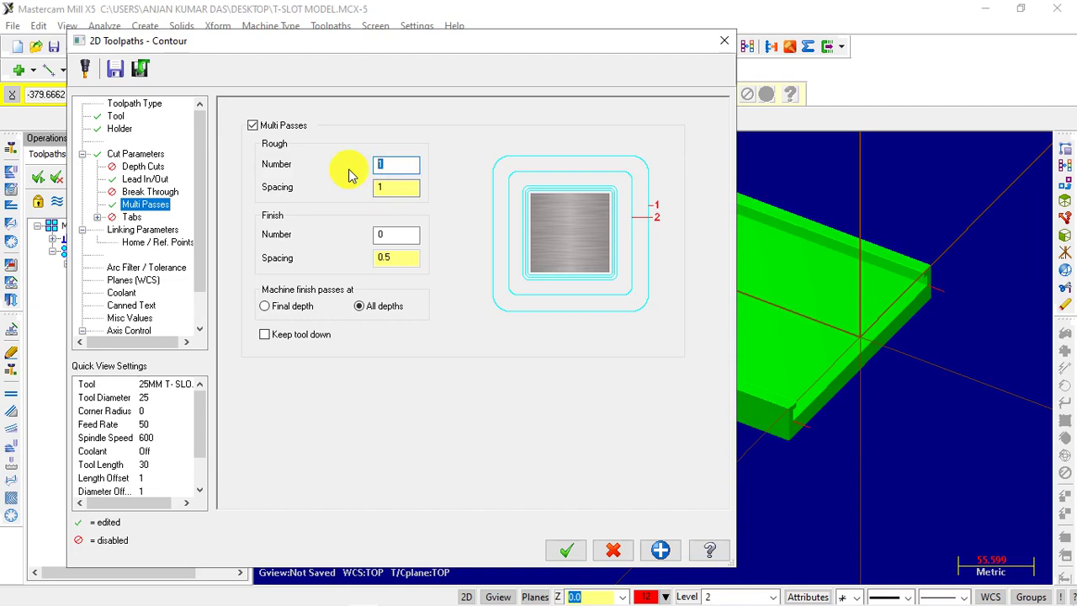
{"action": "type", "text": "5"}
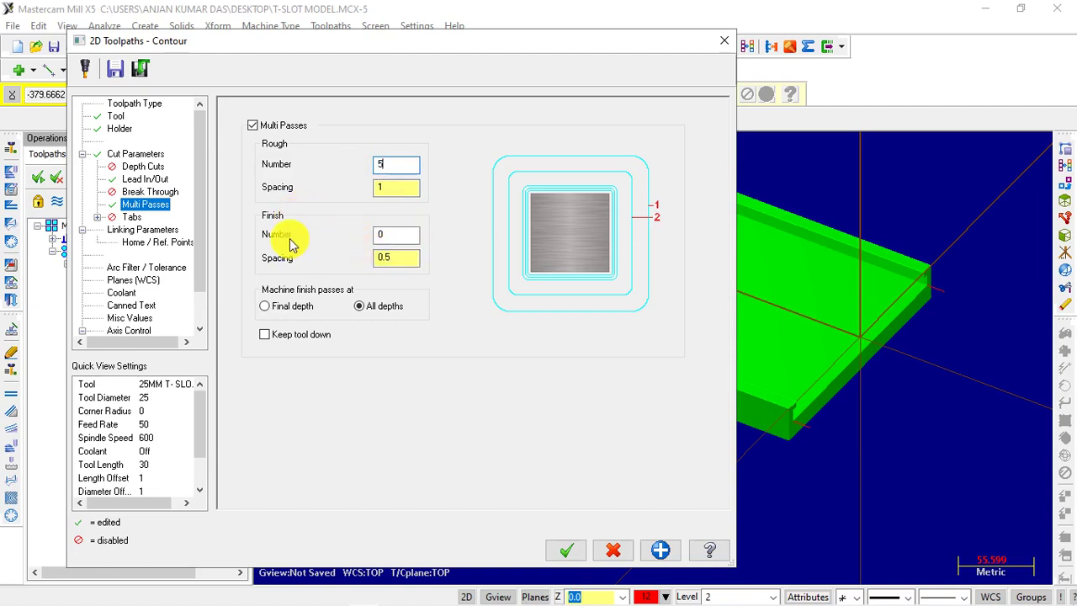
{"action": "left_click", "coordinate": [407, 238]}
{"action": "type", "text": "1"}
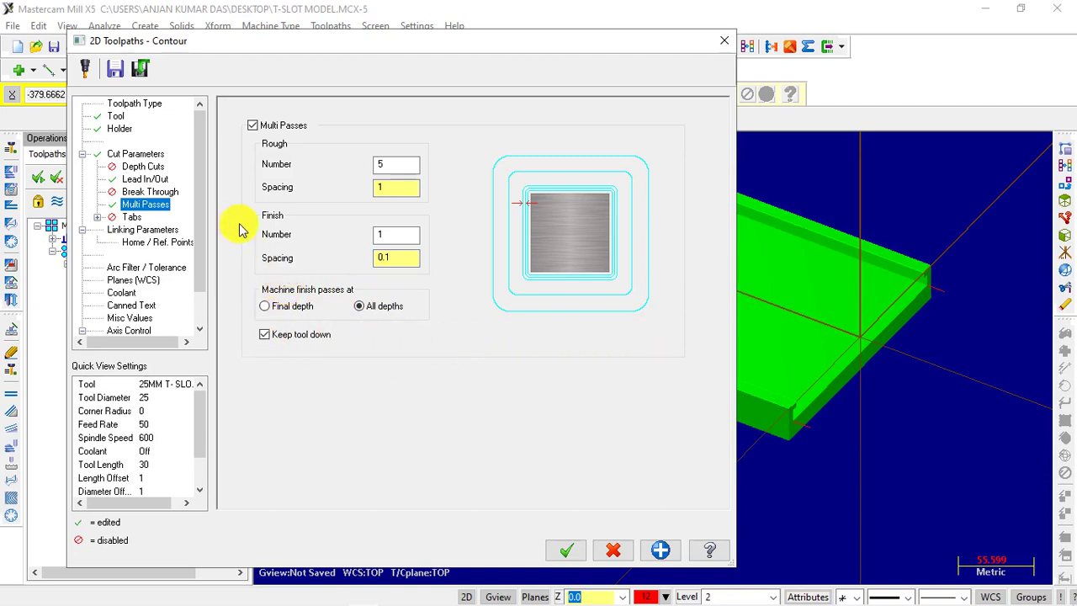
{"action": "left_click", "coordinate": [131, 218]}
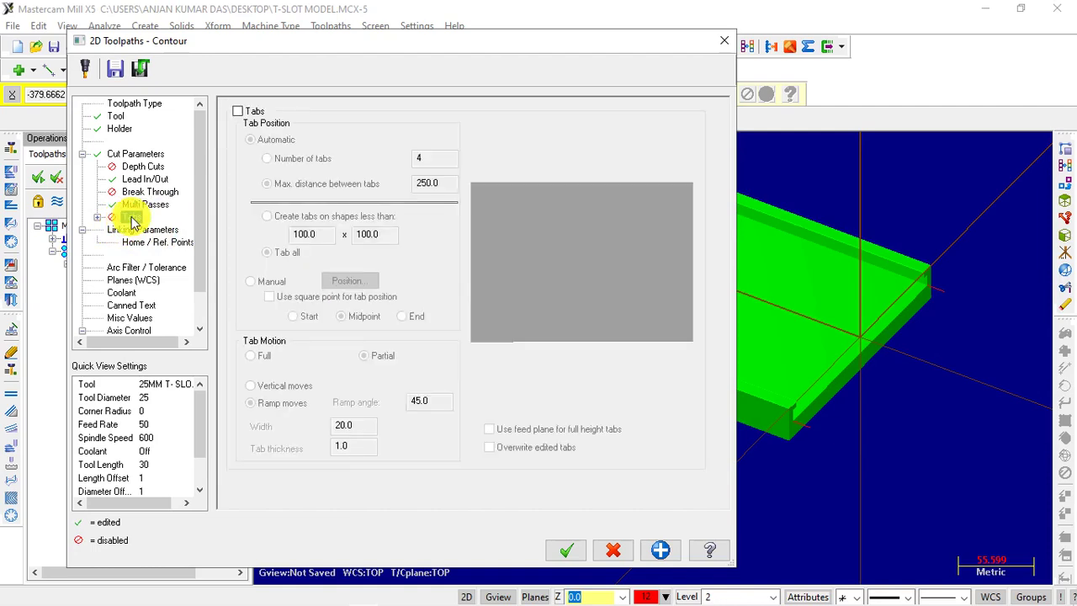
- Add a 50 absolute clearance, turn off retract, and set depth -15 absolute in Linking Parameters
{"action": "left_click", "coordinate": [142, 231]}
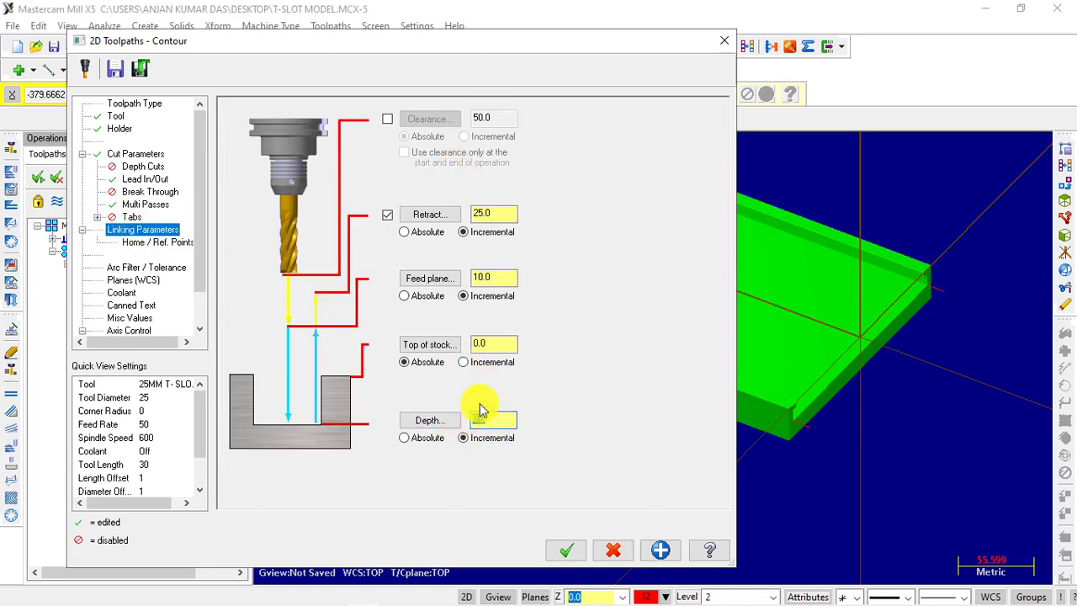
{"action": "left_click", "coordinate": [387, 119]}
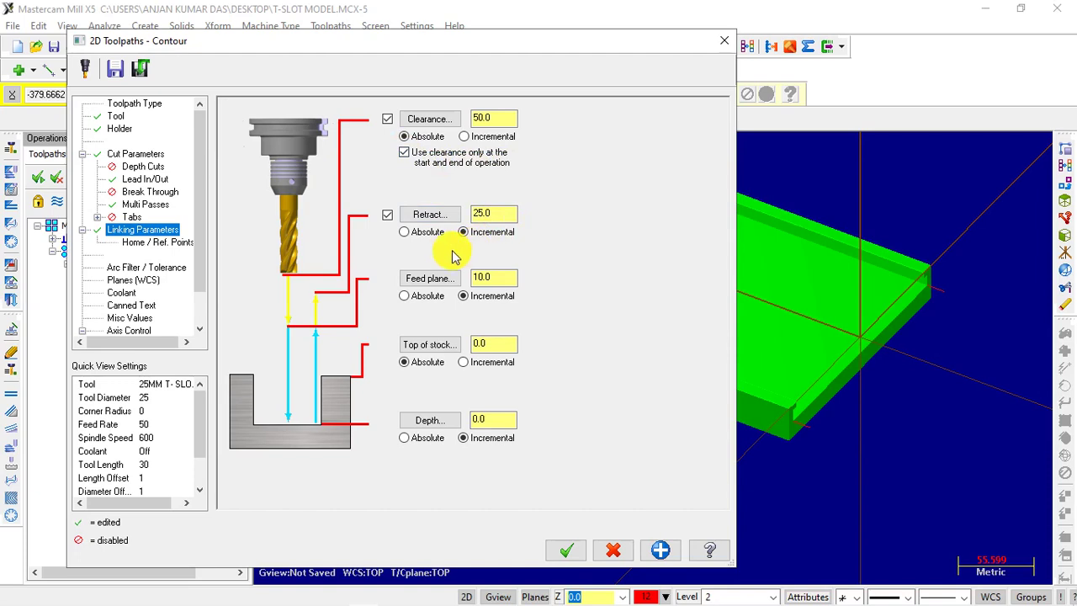
{"action": "double_click", "coordinate": [497, 215]}
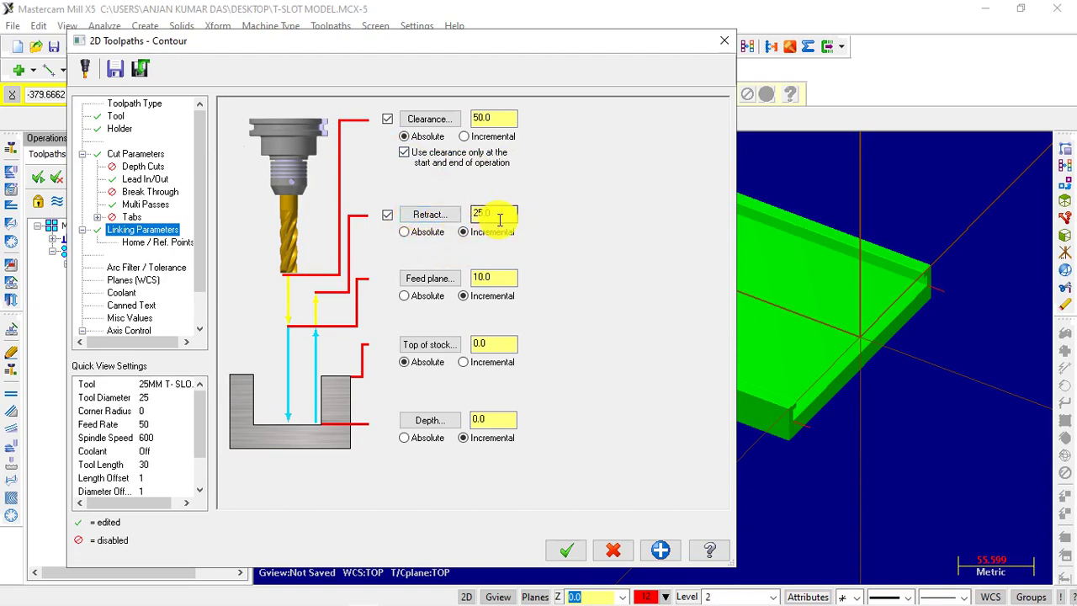
{"action": "left_click", "coordinate": [388, 216]}
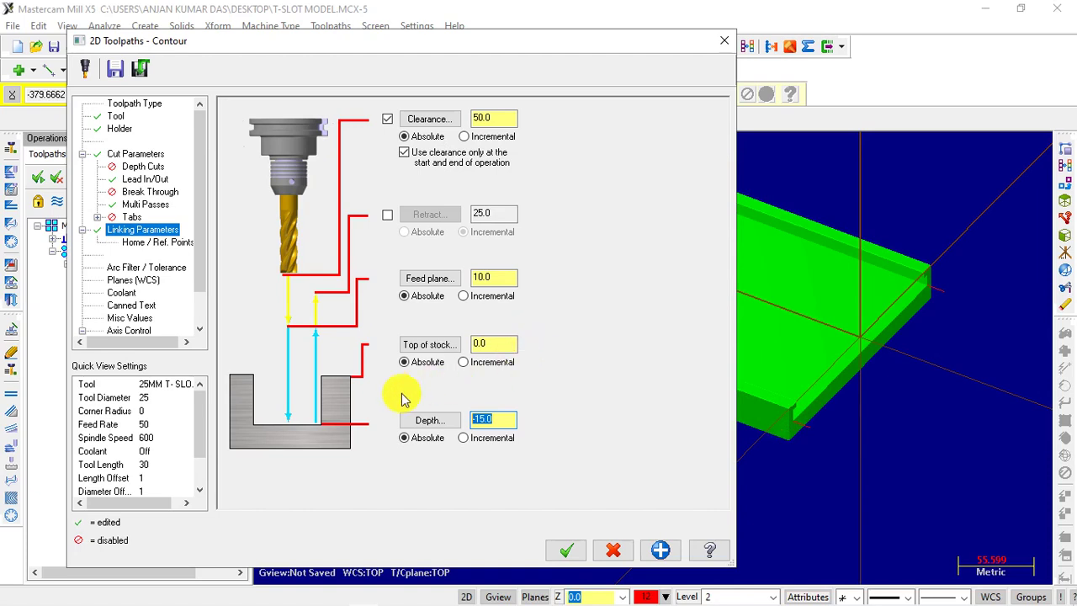
{"action": "type", "text": "-15"}
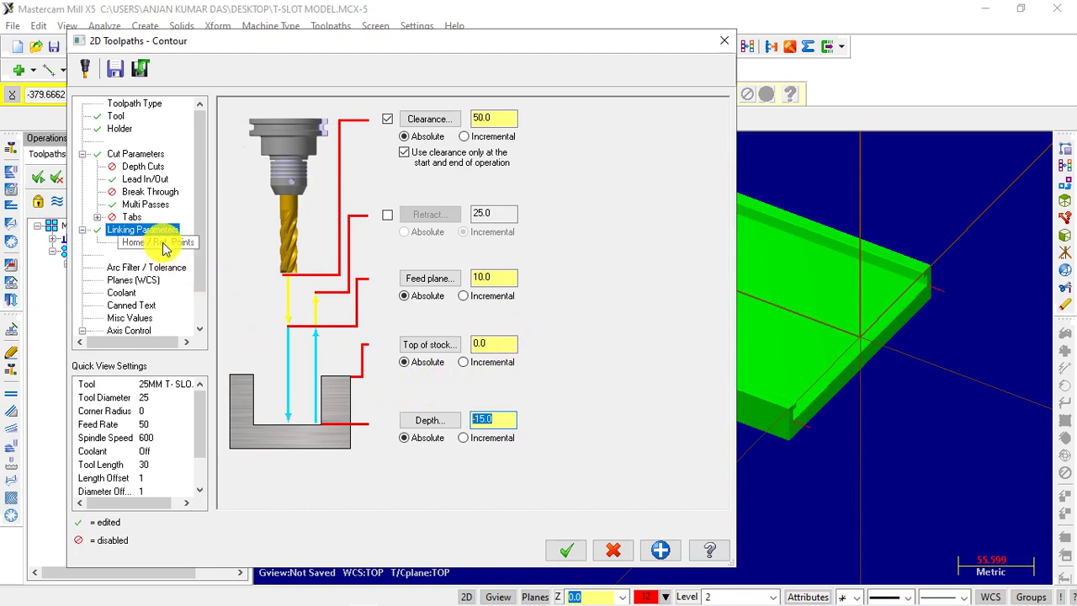
{"action": "left_click", "coordinate": [164, 244]}
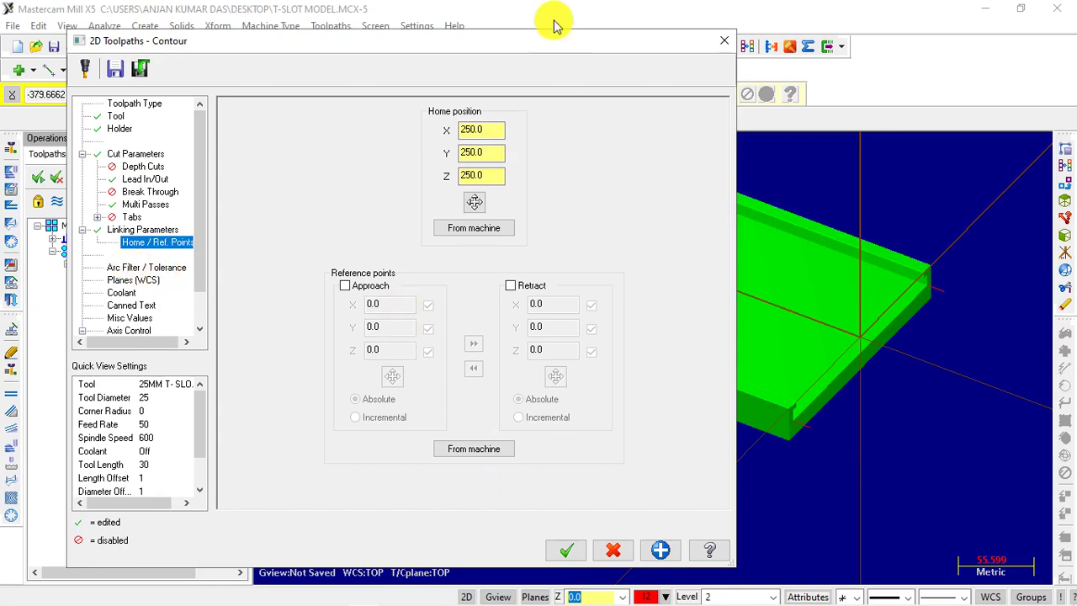
{"action": "left_click_drag", "start_coordinate": [460, 53], "coordinate": [457, 28]}
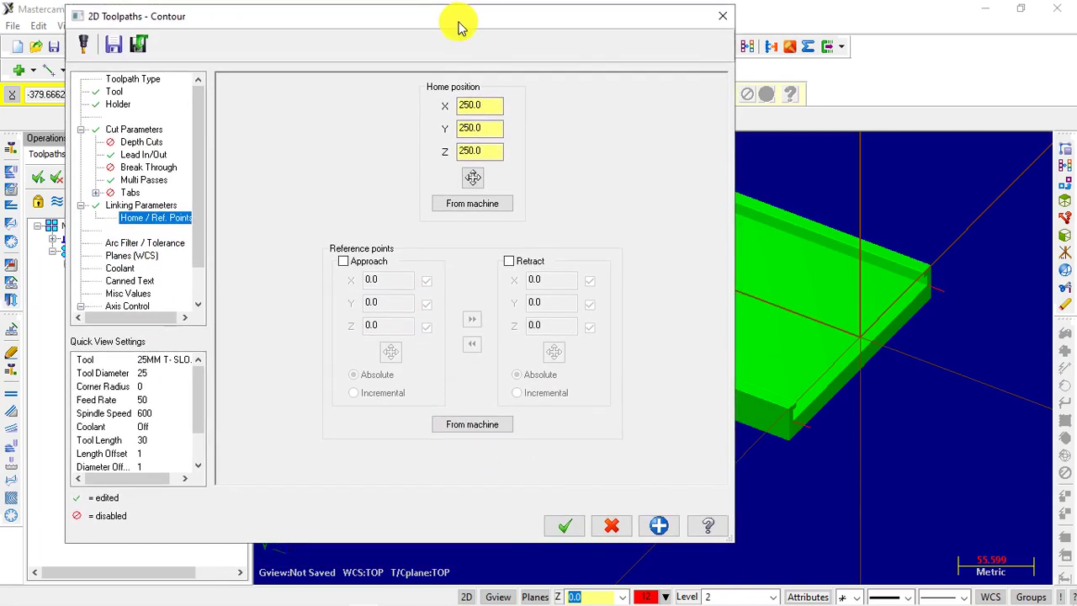
- Accept the Contour settings to generate the toolpath and zoom in on the part
{"action": "left_click", "coordinate": [566, 526]}
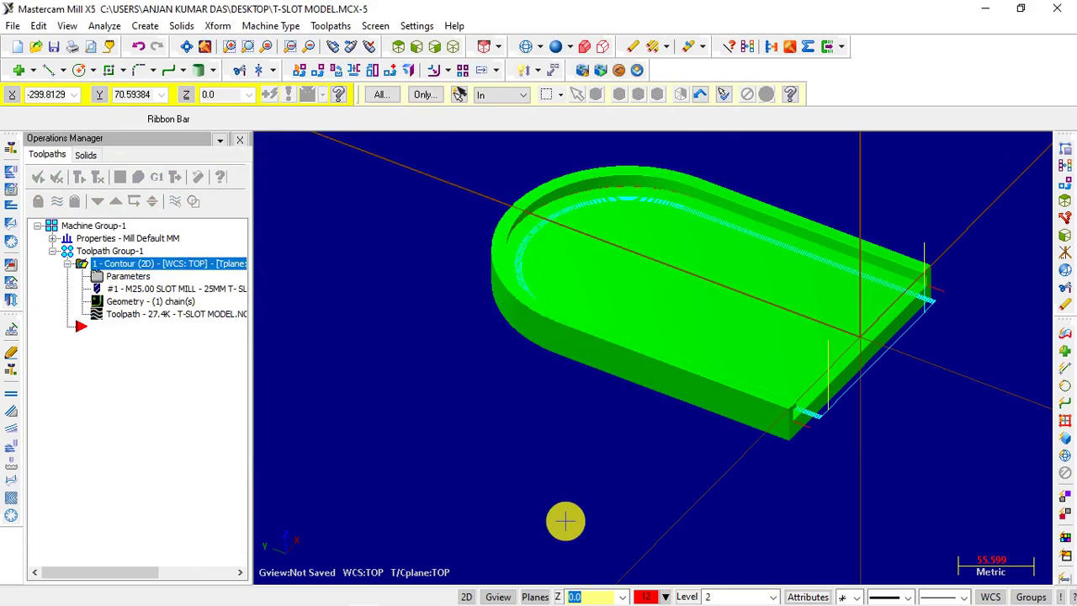
{"action": "scroll", "coordinate": [757, 469], "scroll_direction": "up", "scroll_amount": 1}
{"action": "scroll", "coordinate": [757, 468], "scroll_direction": "up", "scroll_amount": 2}
{"action": "scroll", "coordinate": [760, 457], "scroll_direction": "up", "scroll_amount": 2}
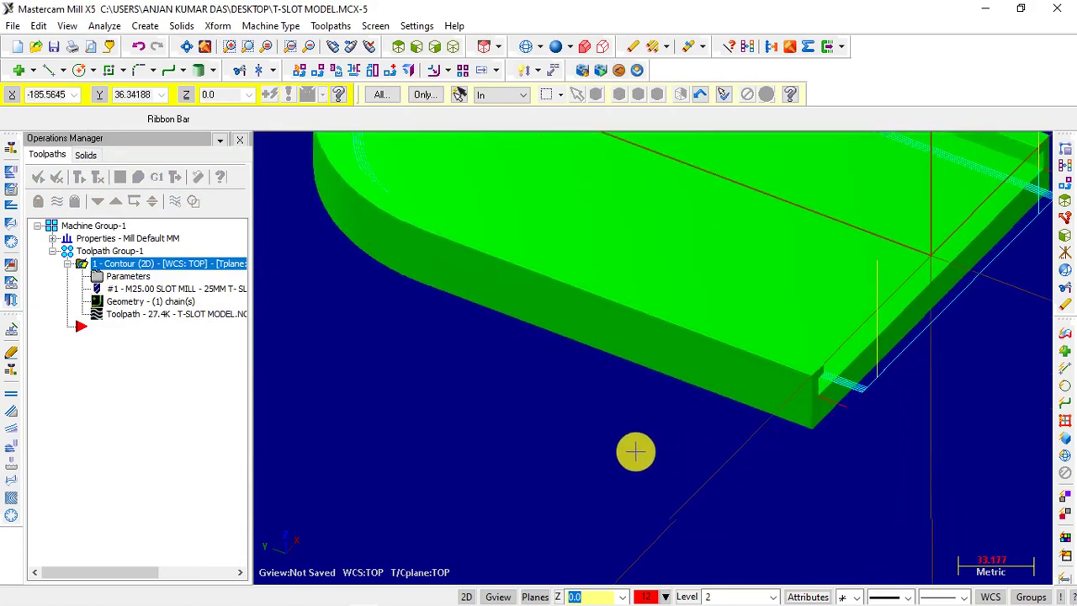
{"action": "scroll", "coordinate": [637, 450], "scroll_direction": "up", "scroll_amount": 2}
{"action": "middle_click_drag", "start_coordinate": [654, 453], "coordinate": [753, 440]}
{"action": "scroll", "coordinate": [794, 320], "scroll_direction": "down", "scroll_amount": 2}
{"action": "scroll", "coordinate": [766, 375], "scroll_direction": "down", "scroll_amount": 1}
{"action": "scroll", "coordinate": [766, 375], "scroll_direction": "up", "scroll_amount": 1}
{"action": "scroll", "coordinate": [772, 379], "scroll_direction": "up", "scroll_amount": 1}
{"action": "scroll", "coordinate": [774, 384], "scroll_direction": "up", "scroll_amount": 1}
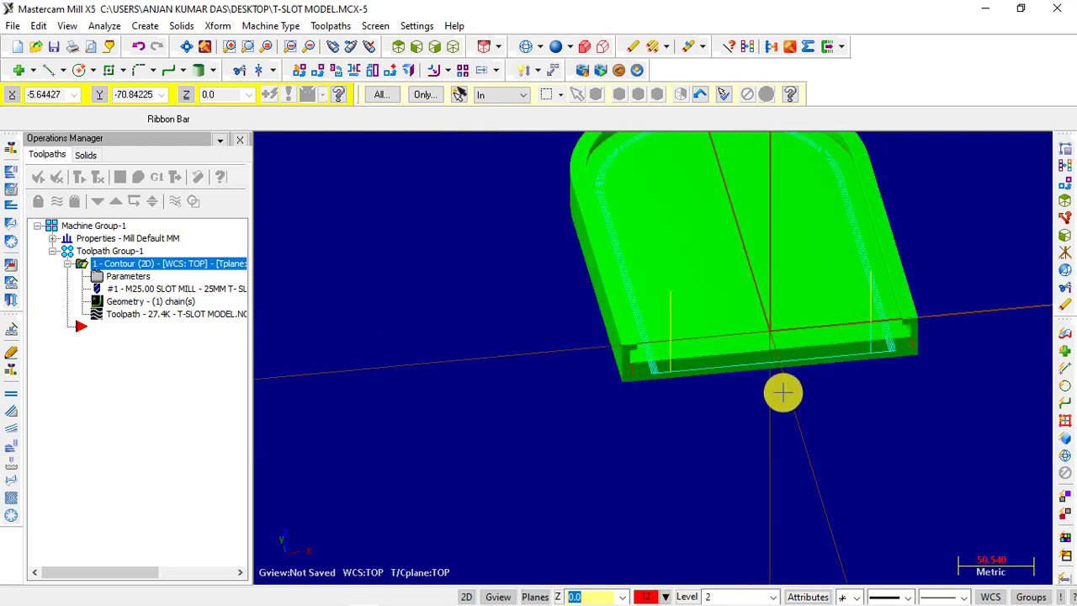
{"action": "scroll", "coordinate": [781, 396], "scroll_direction": "up", "scroll_amount": 1}
- Orbit and zoom around the part to inspect the T-slot toolpath lines, then launch Backplot
{"action": "mouse_move", "coordinate": [781, 396]}
{"action": "middle_mouse_down"}
{"action": "mouse_move", "coordinate": [573, 399]}
{"action": "mouse_move", "coordinate": [615, 404]}
{"action": "mouse_move", "coordinate": [569, 382]}
{"action": "middle_mouse_up"}
{"action": "scroll", "coordinate": [763, 344], "scroll_direction": "down", "scroll_amount": 2}
{"action": "middle_click_drag", "start_coordinate": [763, 344], "coordinate": [781, 340]}
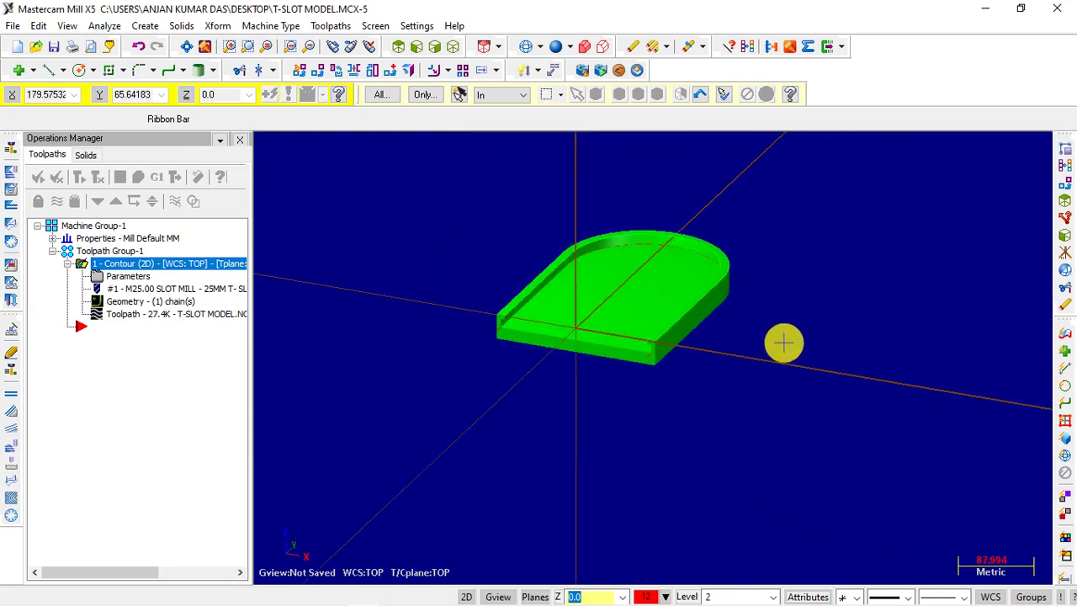
{"action": "scroll", "coordinate": [630, 298], "scroll_direction": "up", "scroll_amount": 1}
{"action": "scroll", "coordinate": [599, 278], "scroll_direction": "up", "scroll_amount": 1}
{"action": "scroll", "coordinate": [558, 202], "scroll_direction": "up", "scroll_amount": 1}
{"action": "scroll", "coordinate": [562, 202], "scroll_direction": "down", "scroll_amount": 1}
{"action": "mouse_move", "coordinate": [564, 202]}
{"action": "middle_mouse_down"}
{"action": "mouse_move", "coordinate": [803, 261]}
{"action": "mouse_move", "coordinate": [601, 308]}
{"action": "middle_mouse_up"}
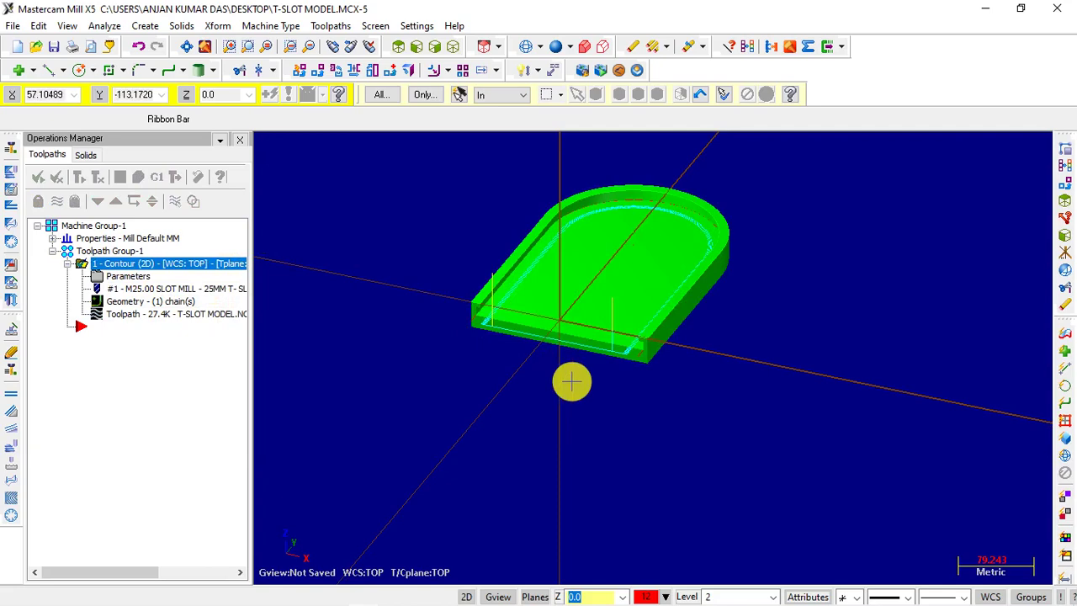
{"action": "scroll", "coordinate": [496, 324], "scroll_direction": "up", "scroll_amount": 1}
{"action": "scroll", "coordinate": [497, 324], "scroll_direction": "up", "scroll_amount": 1}
{"action": "scroll", "coordinate": [497, 324], "scroll_direction": "up", "scroll_amount": 1}
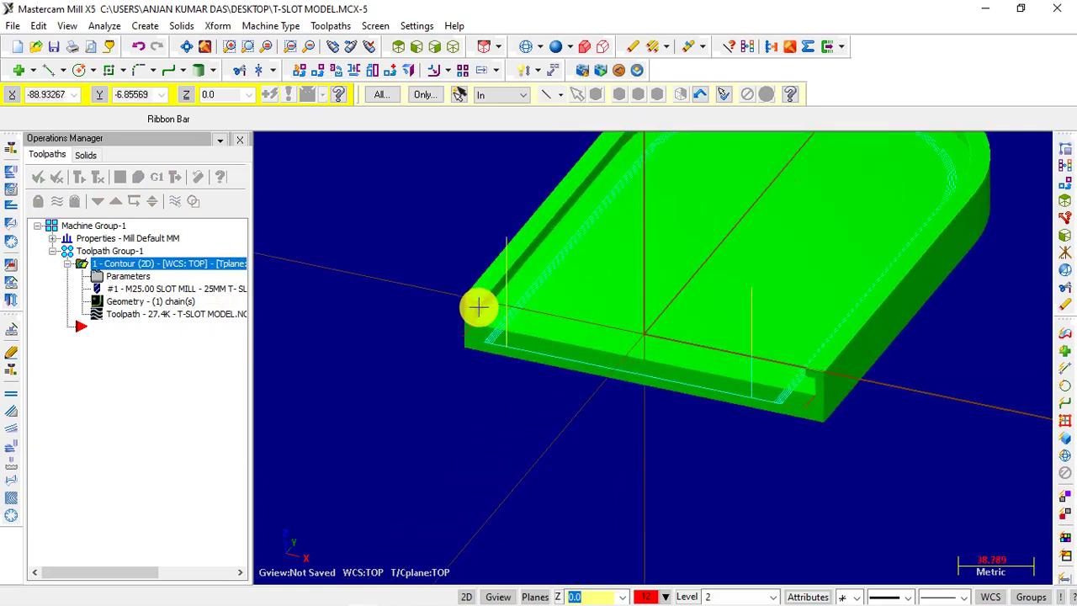
{"action": "scroll", "coordinate": [420, 424], "scroll_direction": "down", "scroll_amount": 1}
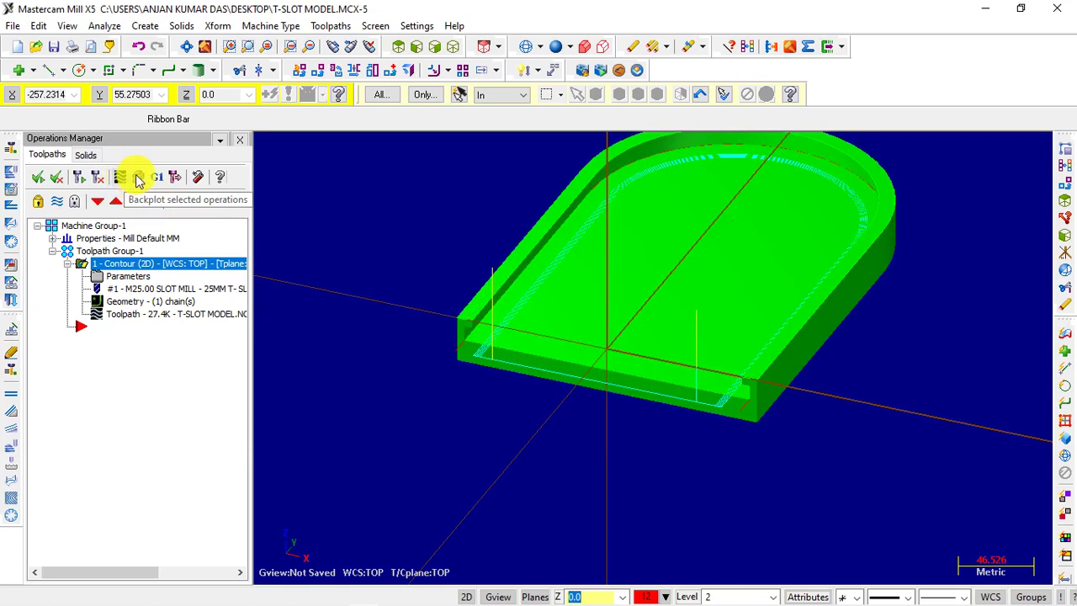
{"action": "left_click", "coordinate": [123, 180]}
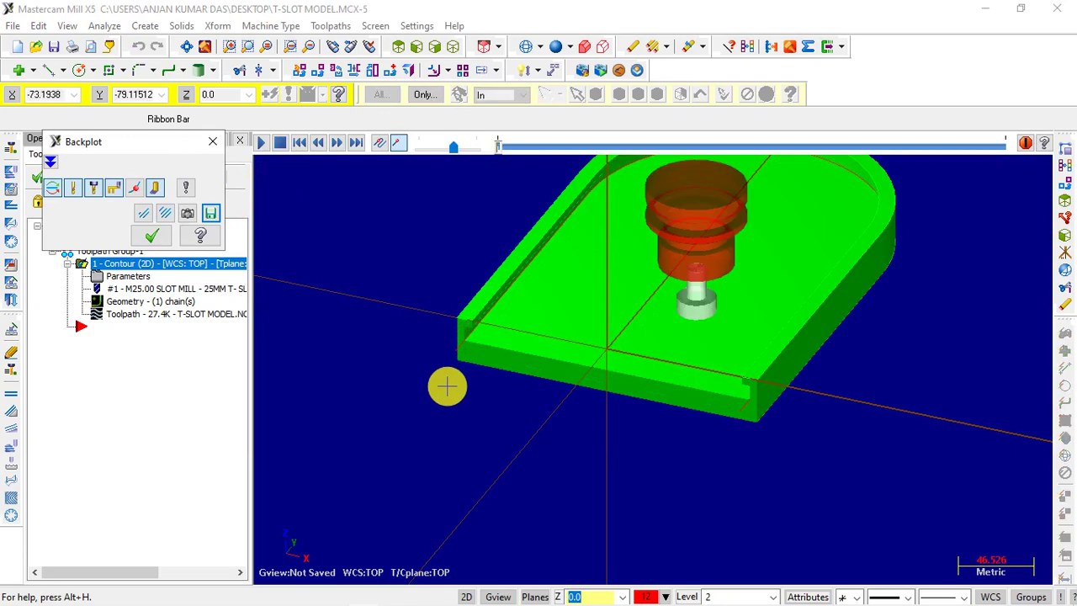
- Tilt the part and play the contour backplot
{"action": "middle_click_drag", "start_coordinate": [680, 376], "coordinate": [685, 372]}
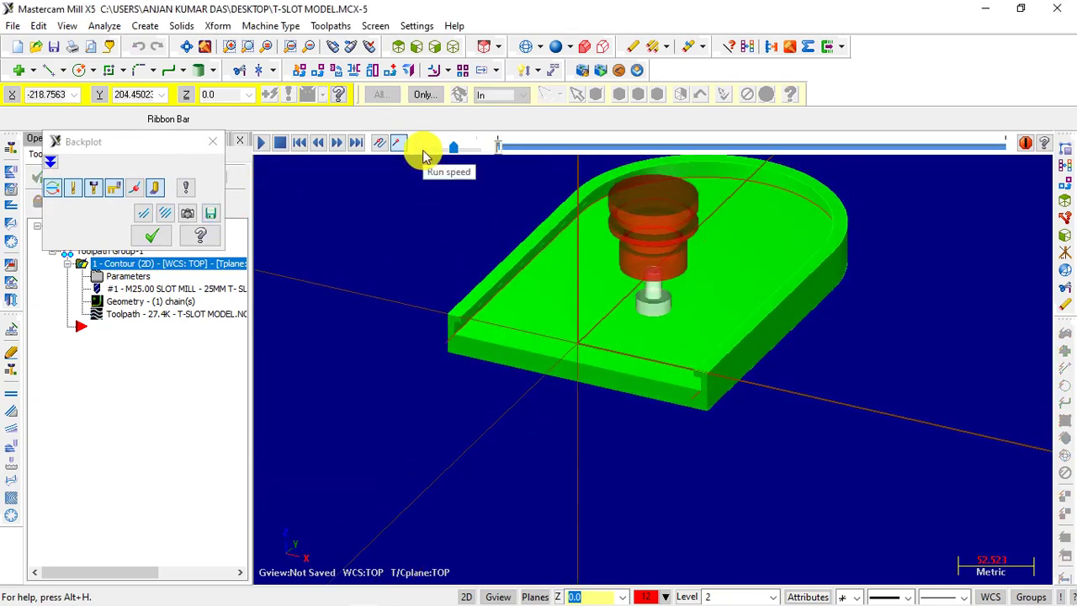
{"action": "left_click", "coordinate": [260, 144]}
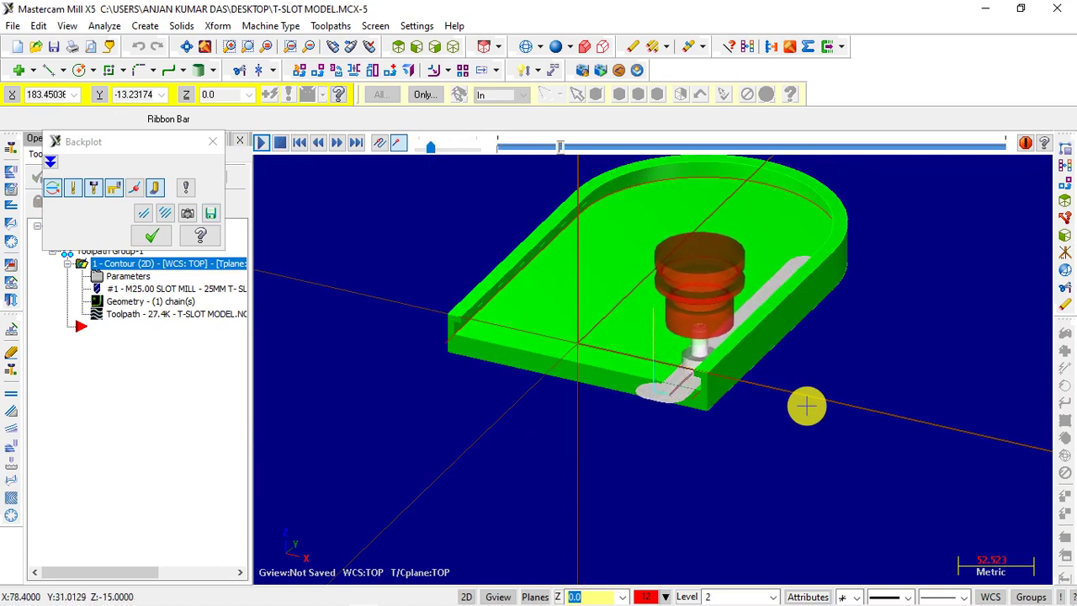
{"action": "mouse_move", "coordinate": [828, 410]}
{"action": "middle_mouse_down"}
{"action": "mouse_move", "coordinate": [870, 420]}
{"action": "mouse_move", "coordinate": [870, 412]}
{"action": "mouse_move", "coordinate": [825, 406]}
{"action": "middle_mouse_up"}
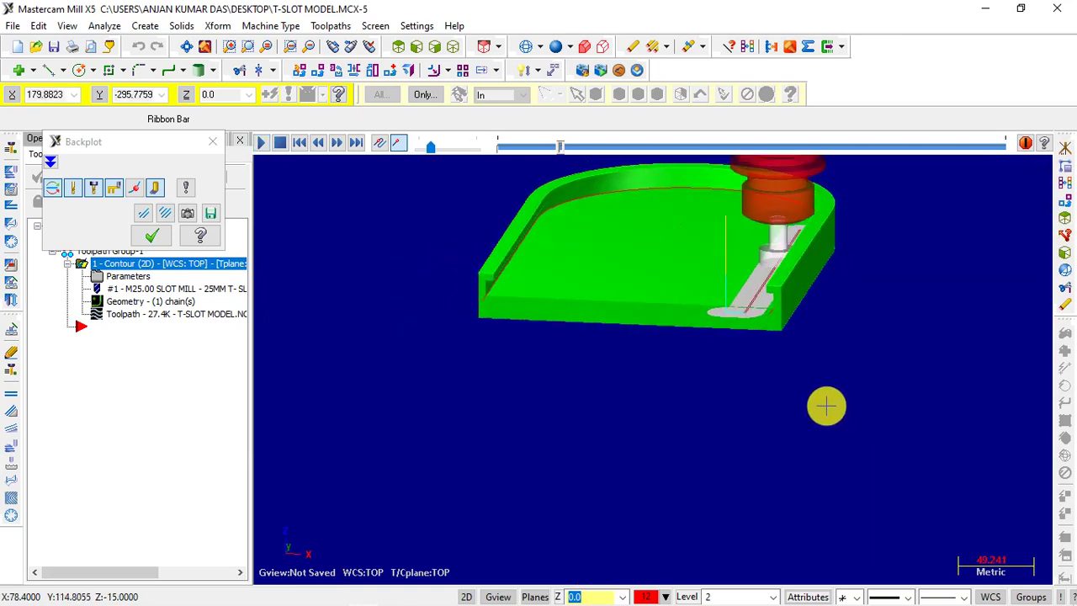
{"action": "scroll", "coordinate": [810, 272], "scroll_direction": "up", "scroll_amount": 1}
{"action": "scroll", "coordinate": [707, 471], "scroll_direction": "up", "scroll_amount": 2}
{"action": "scroll", "coordinate": [683, 500], "scroll_direction": "down", "scroll_amount": 3}
{"action": "scroll", "coordinate": [770, 433], "scroll_direction": "down", "scroll_amount": 1}
- Watch the cutter trace the slot from a near-front view, then from above
{"action": "mouse_move", "coordinate": [771, 433]}
{"action": "middle_mouse_down"}
{"action": "mouse_move", "coordinate": [791, 421]}
{"action": "mouse_move", "coordinate": [753, 411]}
{"action": "middle_mouse_up"}
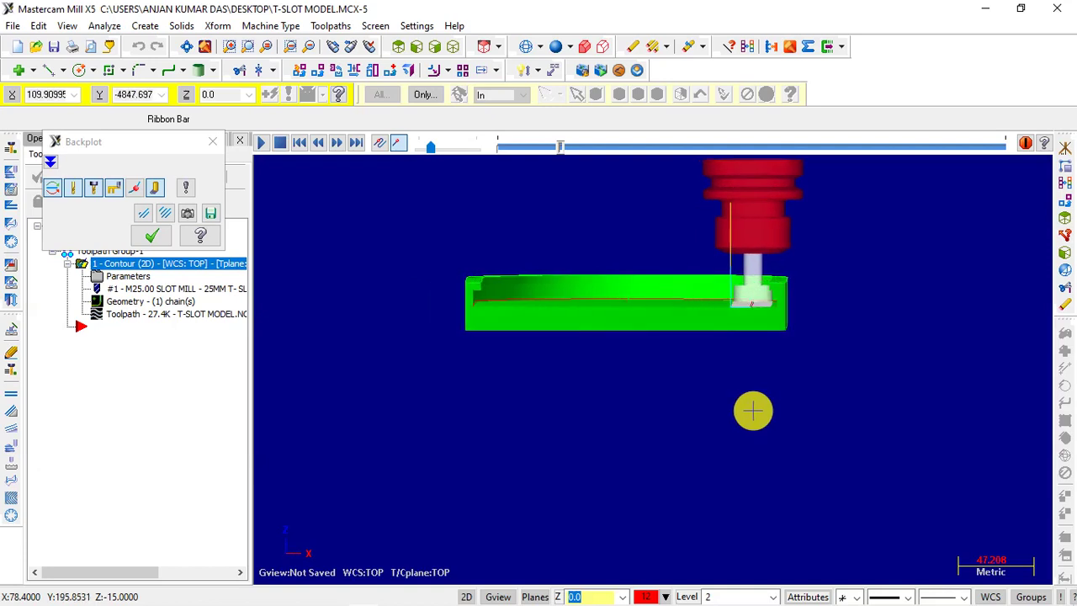
{"action": "scroll", "coordinate": [788, 279], "scroll_direction": "up", "scroll_amount": 1}
{"action": "scroll", "coordinate": [781, 305], "scroll_direction": "up", "scroll_amount": 2}
{"action": "scroll", "coordinate": [780, 309], "scroll_direction": "up", "scroll_amount": 1}
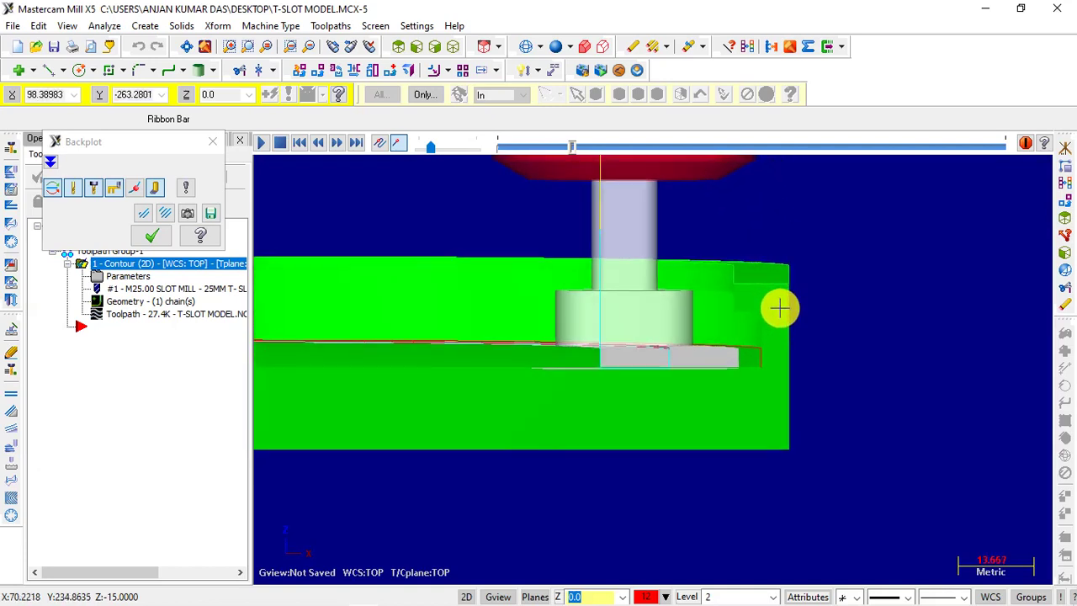
{"action": "scroll", "coordinate": [865, 293], "scroll_direction": "down", "scroll_amount": 2}
{"action": "scroll", "coordinate": [858, 301], "scroll_direction": "down", "scroll_amount": 2}
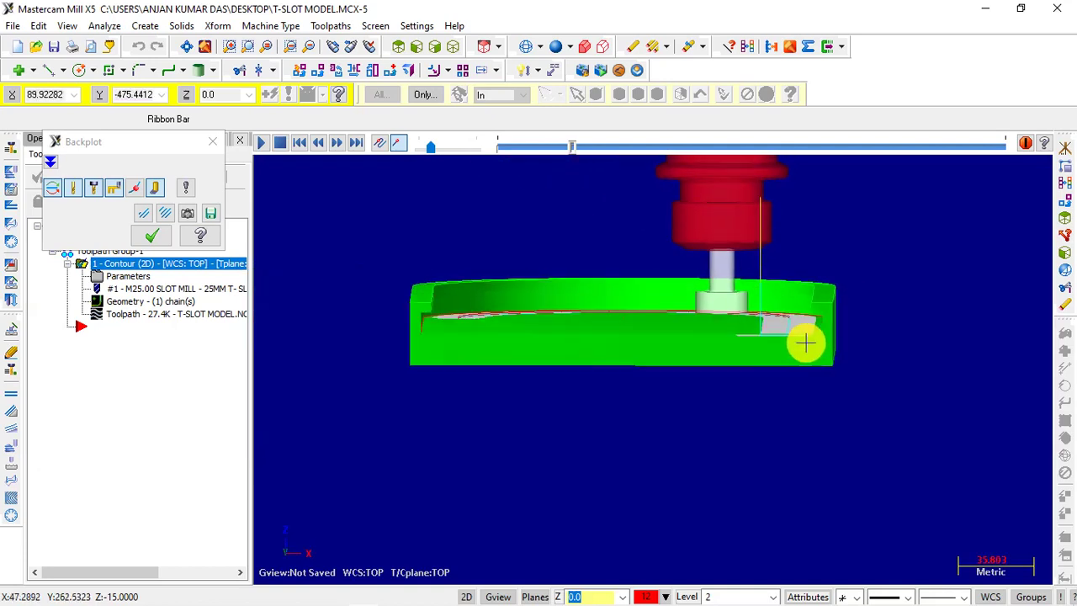
{"action": "middle_click_drag", "start_coordinate": [806, 341], "coordinate": [812, 354]}
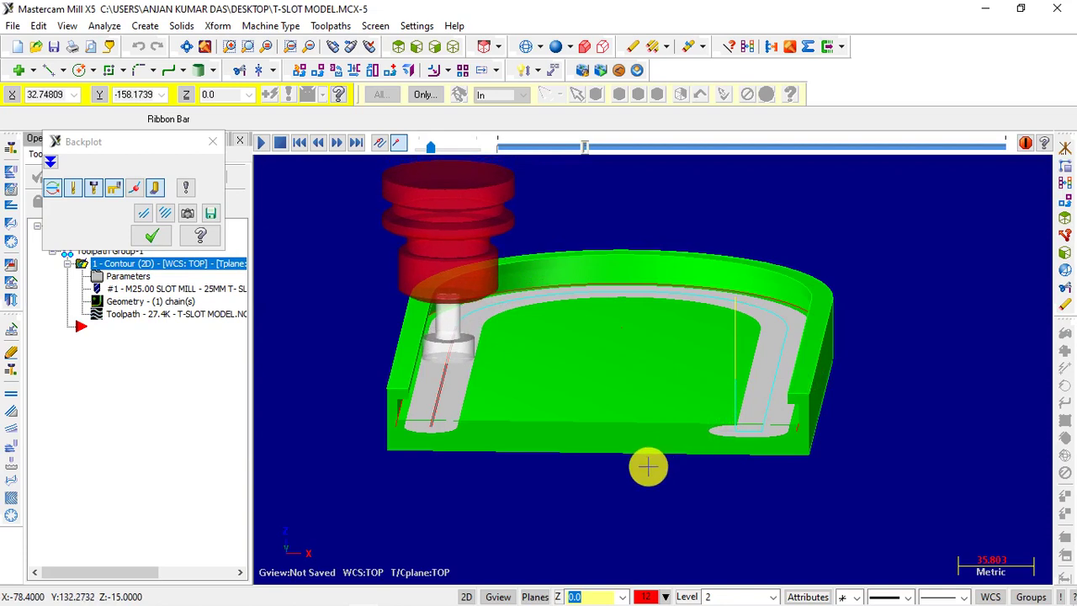
- Watch the running backplot from a lower angle, from above and side-on
{"action": "mouse_move", "coordinate": [644, 464]}
{"action": "middle_mouse_down"}
{"action": "mouse_move", "coordinate": [632, 457]}
{"action": "mouse_move", "coordinate": [666, 456]}
{"action": "middle_mouse_up"}
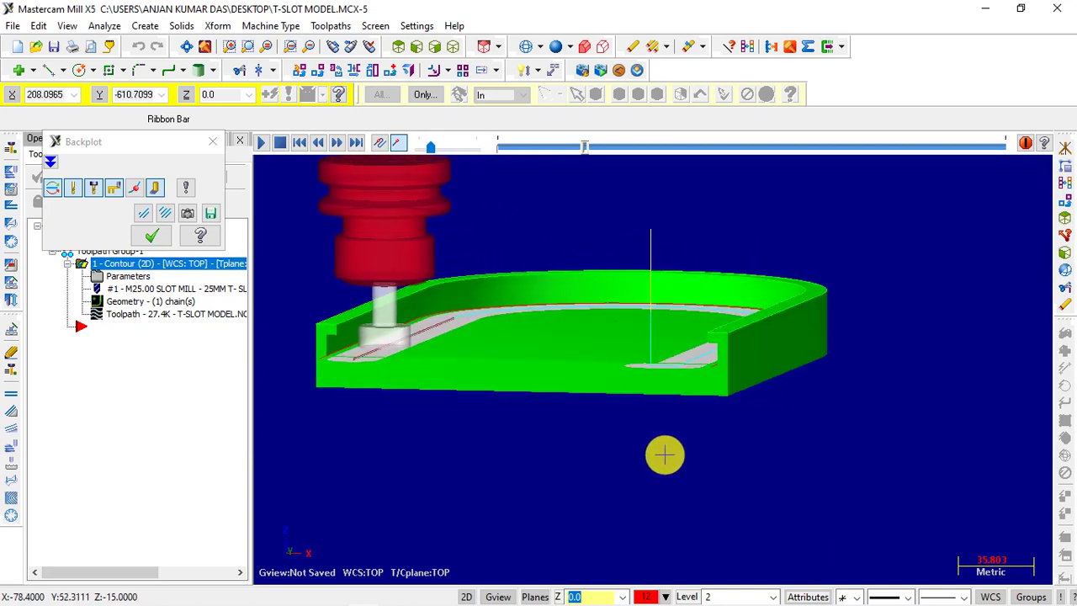
{"action": "mouse_move", "coordinate": [733, 443]}
{"action": "middle_mouse_down"}
{"action": "mouse_move", "coordinate": [690, 457]}
{"action": "mouse_move", "coordinate": [733, 462]}
{"action": "mouse_move", "coordinate": [834, 418]}
{"action": "mouse_move", "coordinate": [628, 428]}
{"action": "mouse_move", "coordinate": [735, 445]}
{"action": "mouse_move", "coordinate": [729, 427]}
{"action": "middle_mouse_up"}
{"action": "scroll", "coordinate": [633, 396], "scroll_direction": "up", "scroll_amount": 1}
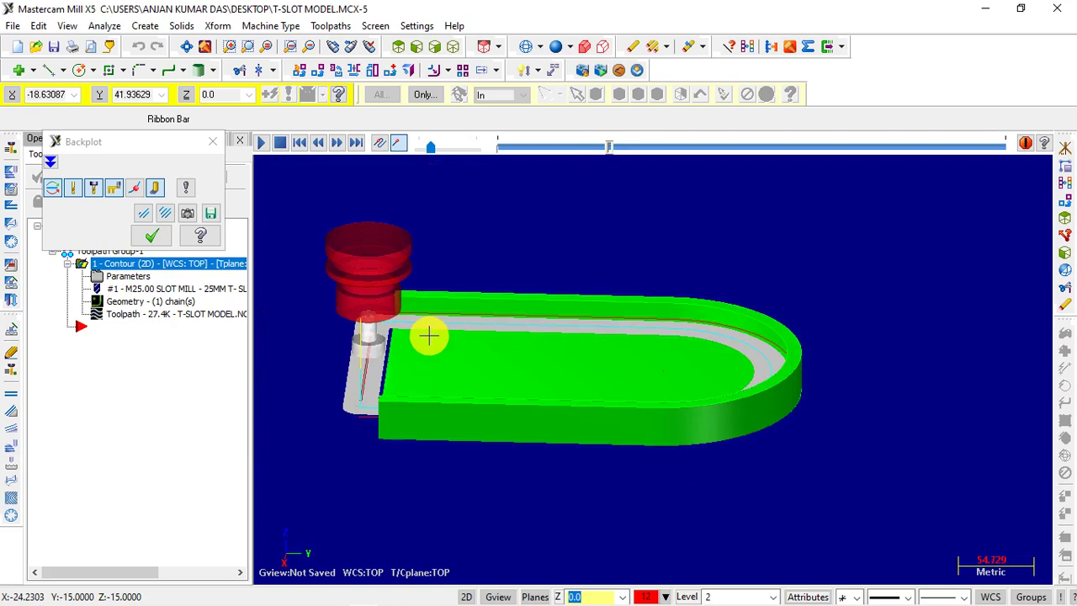
{"action": "scroll", "coordinate": [428, 337], "scroll_direction": "up", "scroll_amount": 2}
{"action": "scroll", "coordinate": [385, 351], "scroll_direction": "up", "scroll_amount": 2}
{"action": "mouse_move", "coordinate": [553, 401]}
{"action": "middle_mouse_down"}
{"action": "mouse_move", "coordinate": [573, 392]}
{"action": "mouse_move", "coordinate": [565, 387]}
{"action": "middle_mouse_up"}
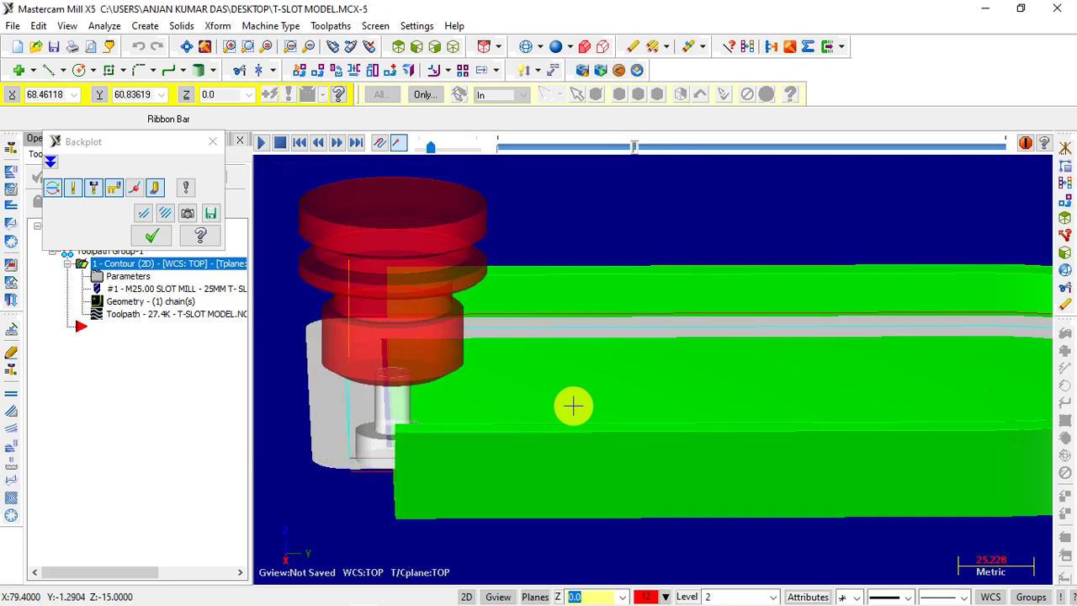
- Follow the cutter around the slot's rounded end from an oblique angle, then adjust the run speed
{"action": "scroll", "coordinate": [346, 350], "scroll_direction": "down", "scroll_amount": 1}
{"action": "scroll", "coordinate": [356, 423], "scroll_direction": "down", "scroll_amount": 1}
{"action": "mouse_move", "coordinate": [356, 423]}
{"action": "middle_mouse_down"}
{"action": "mouse_move", "coordinate": [358, 450]}
{"action": "mouse_move", "coordinate": [289, 439]}
{"action": "mouse_move", "coordinate": [329, 322]}
{"action": "mouse_move", "coordinate": [361, 378]}
{"action": "mouse_move", "coordinate": [514, 443]}
{"action": "mouse_move", "coordinate": [438, 410]}
{"action": "mouse_move", "coordinate": [342, 409]}
{"action": "mouse_move", "coordinate": [581, 384]}
{"action": "mouse_move", "coordinate": [474, 493]}
{"action": "mouse_move", "coordinate": [481, 482]}
{"action": "mouse_move", "coordinate": [385, 481]}
{"action": "mouse_move", "coordinate": [488, 497]}
{"action": "mouse_move", "coordinate": [555, 442]}
{"action": "mouse_move", "coordinate": [599, 454]}
{"action": "mouse_move", "coordinate": [484, 442]}
{"action": "mouse_move", "coordinate": [614, 460]}
{"action": "middle_mouse_up"}
{"action": "scroll", "coordinate": [361, 378], "scroll_direction": "down", "scroll_amount": 2}
{"action": "scroll", "coordinate": [474, 493], "scroll_direction": "down", "scroll_amount": 1}
{"action": "scroll", "coordinate": [556, 443], "scroll_direction": "up", "scroll_amount": 2}
{"action": "scroll", "coordinate": [572, 455], "scroll_direction": "up", "scroll_amount": 2}
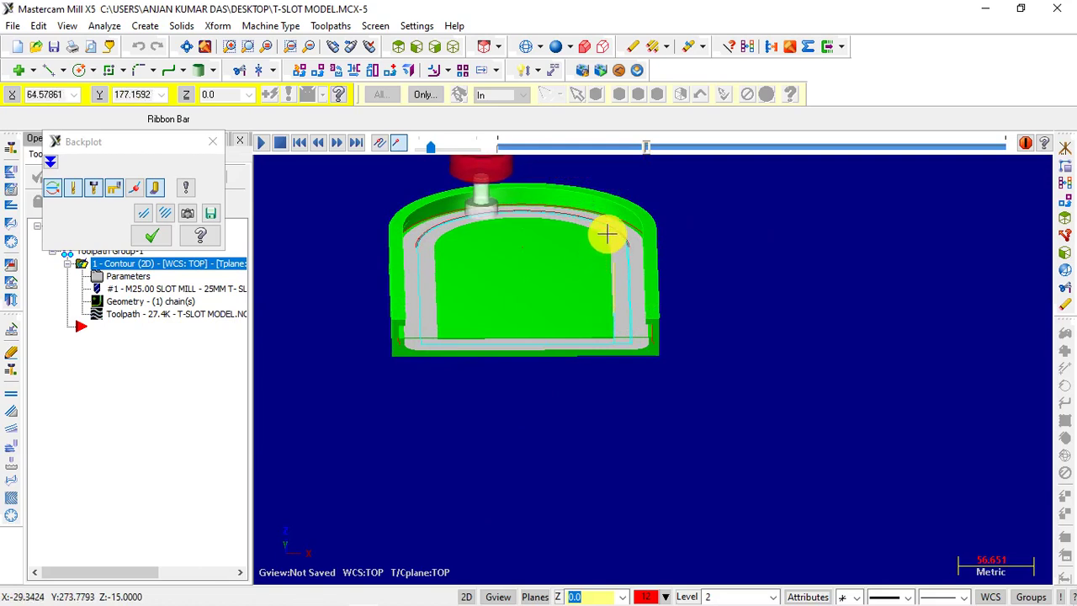
{"action": "left_click", "coordinate": [444, 147]}
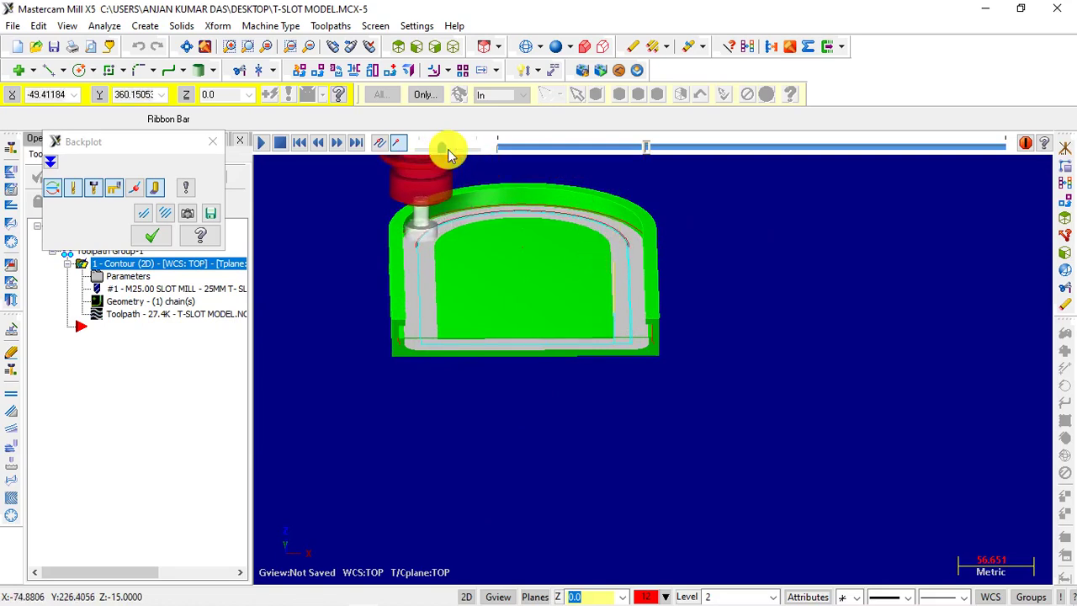
- Watch the backplot finish from isometric and top-down angles, then close Backplot
{"action": "middle_click_drag", "start_coordinate": [627, 418], "coordinate": [778, 418]}
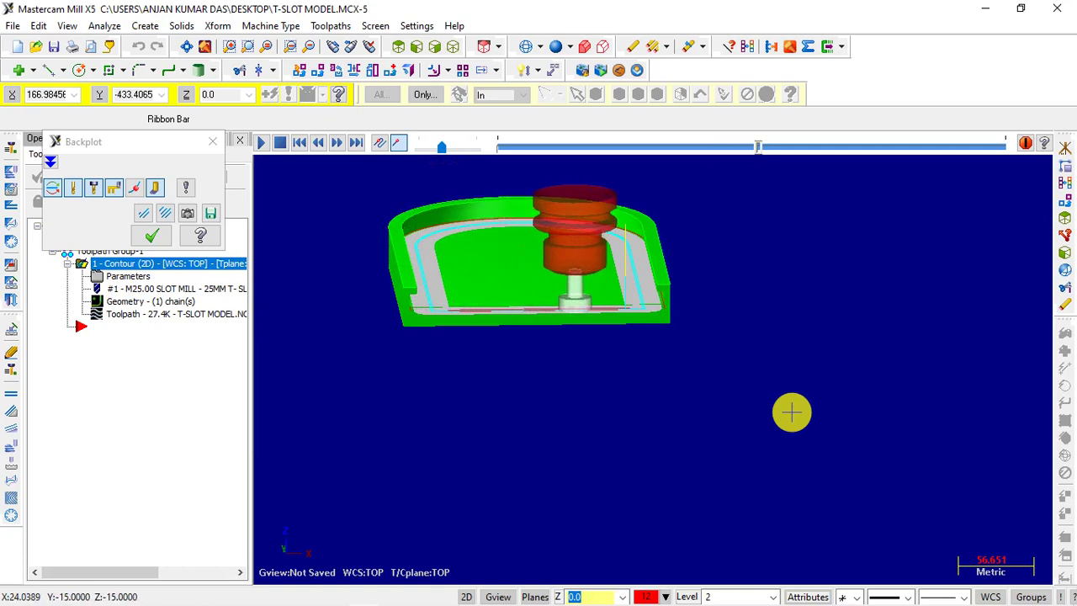
{"action": "scroll", "coordinate": [662, 185], "scroll_direction": "up", "scroll_amount": 2}
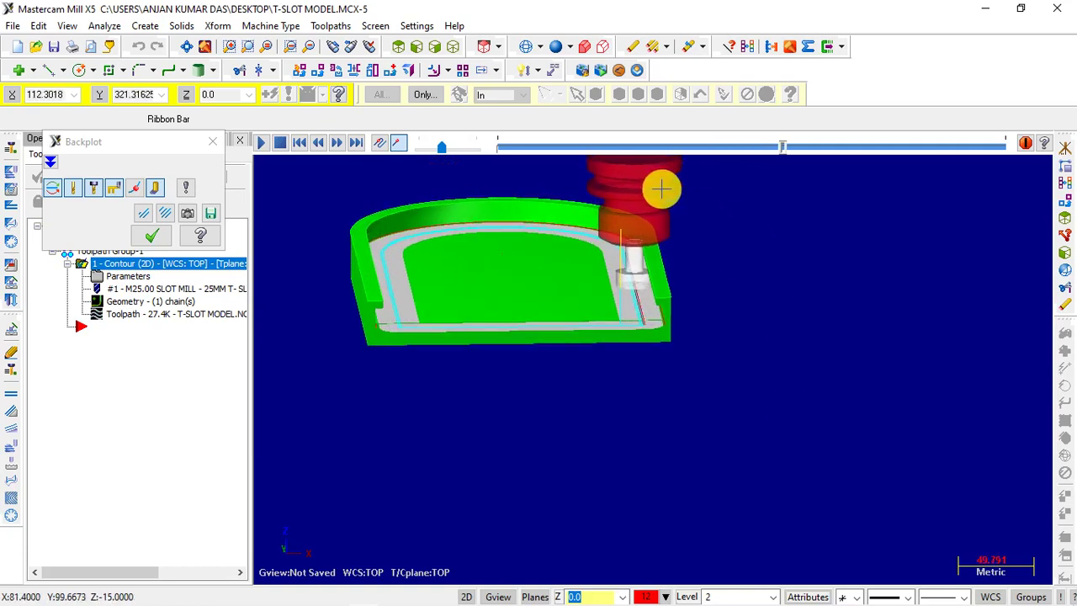
{"action": "middle_click_drag", "start_coordinate": [662, 185], "coordinate": [688, 371]}
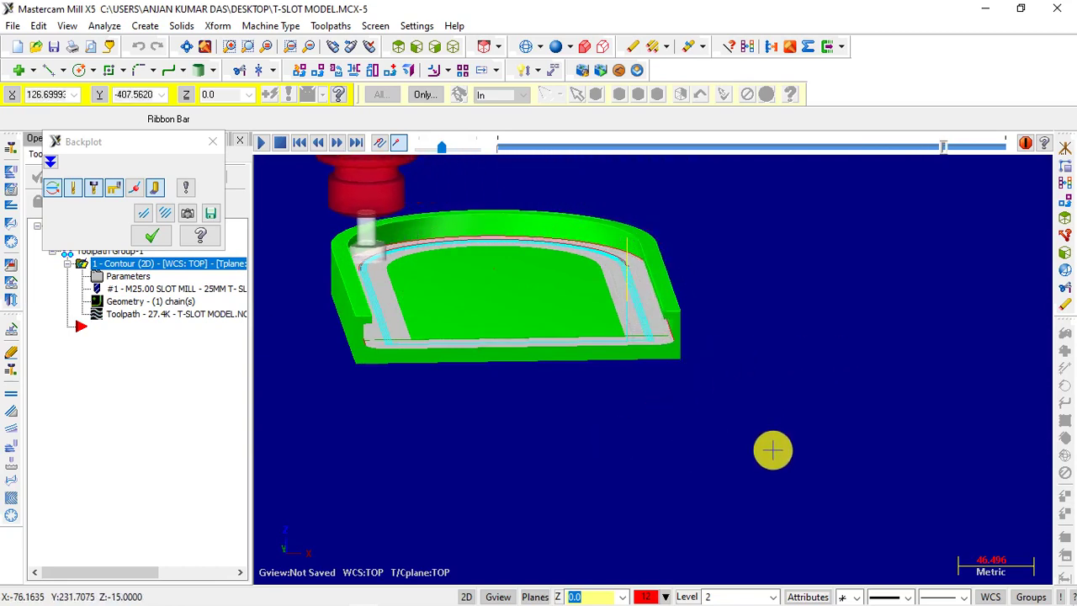
{"action": "mouse_move", "coordinate": [716, 471]}
{"action": "middle_mouse_down"}
{"action": "mouse_move", "coordinate": [704, 472]}
{"action": "mouse_move", "coordinate": [721, 462]}
{"action": "middle_mouse_up"}
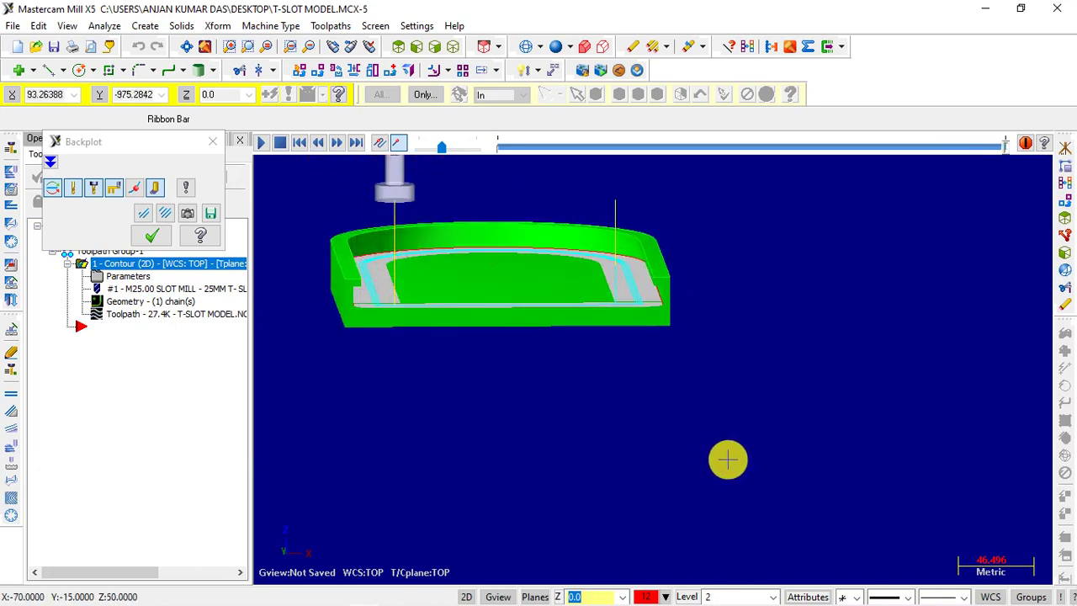
{"action": "scroll", "coordinate": [396, 266], "scroll_direction": "up", "scroll_amount": 1}
{"action": "mouse_move", "coordinate": [675, 353]}
{"action": "middle_mouse_down"}
{"action": "mouse_move", "coordinate": [752, 320]}
{"action": "mouse_move", "coordinate": [760, 332]}
{"action": "mouse_move", "coordinate": [738, 356]}
{"action": "mouse_move", "coordinate": [854, 368]}
{"action": "mouse_move", "coordinate": [765, 315]}
{"action": "middle_mouse_up"}
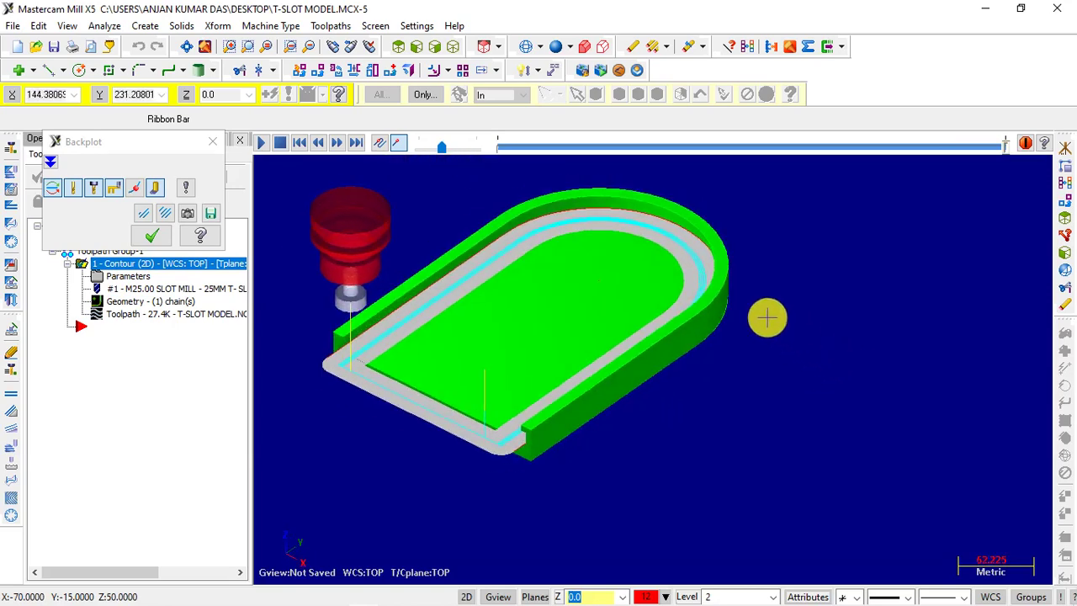
{"action": "scroll", "coordinate": [765, 315], "scroll_direction": "down", "scroll_amount": 1}
{"action": "mouse_move", "coordinate": [782, 372]}
{"action": "middle_mouse_down"}
{"action": "mouse_move", "coordinate": [827, 361]}
{"action": "mouse_move", "coordinate": [803, 345]}
{"action": "middle_mouse_up"}
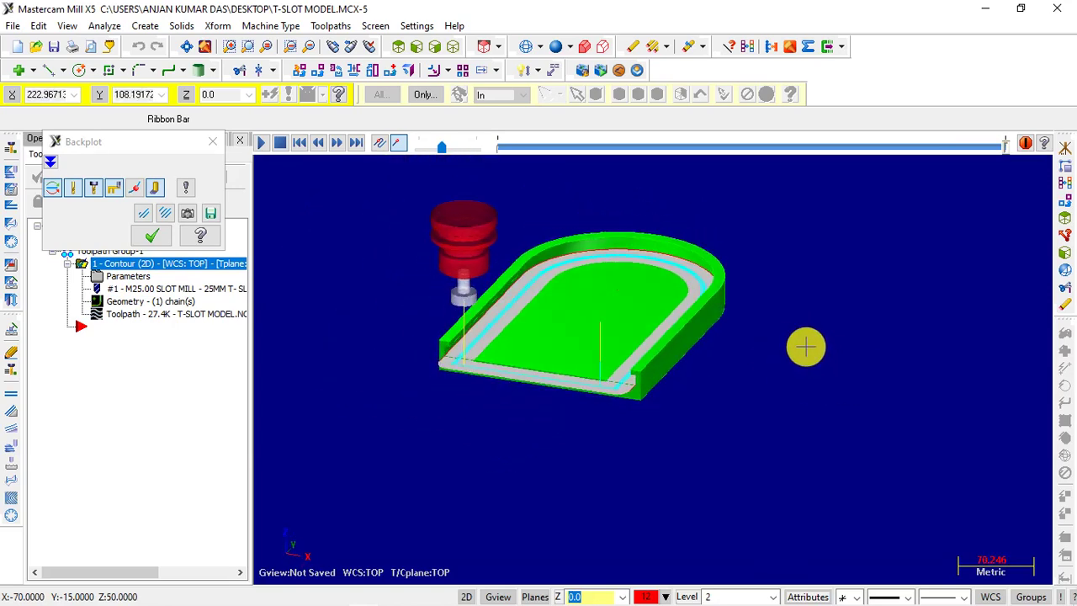
{"action": "left_click", "coordinate": [217, 142]}
- Post the Contour operation to T-SLOT MODEL.NC on the Desktop
{"action": "middle_click_drag", "start_coordinate": [445, 277], "coordinate": [542, 320]}
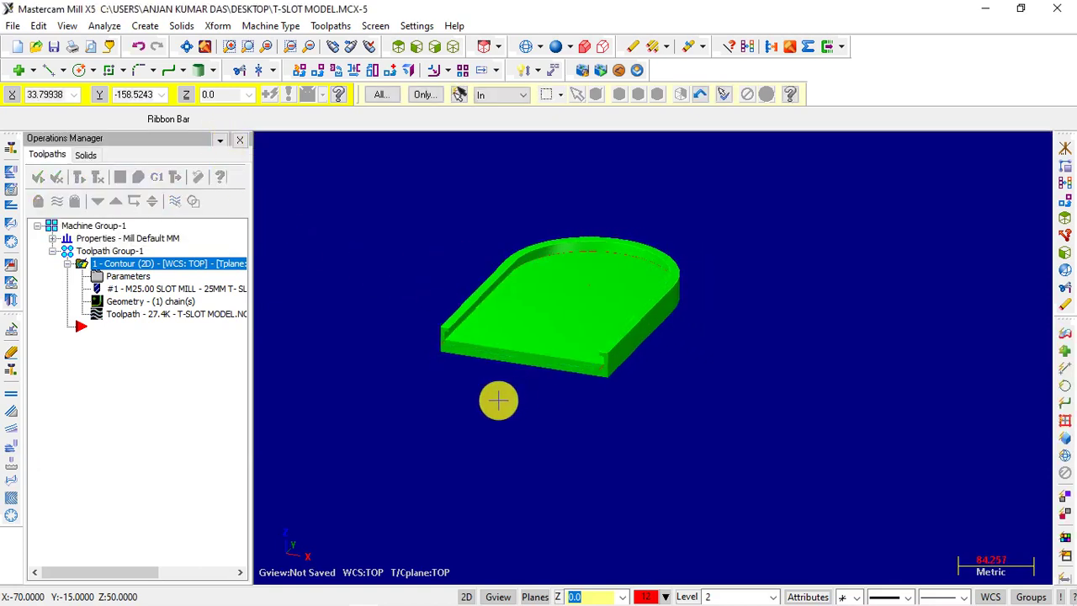
{"action": "middle_click_drag", "start_coordinate": [504, 399], "coordinate": [486, 401]}
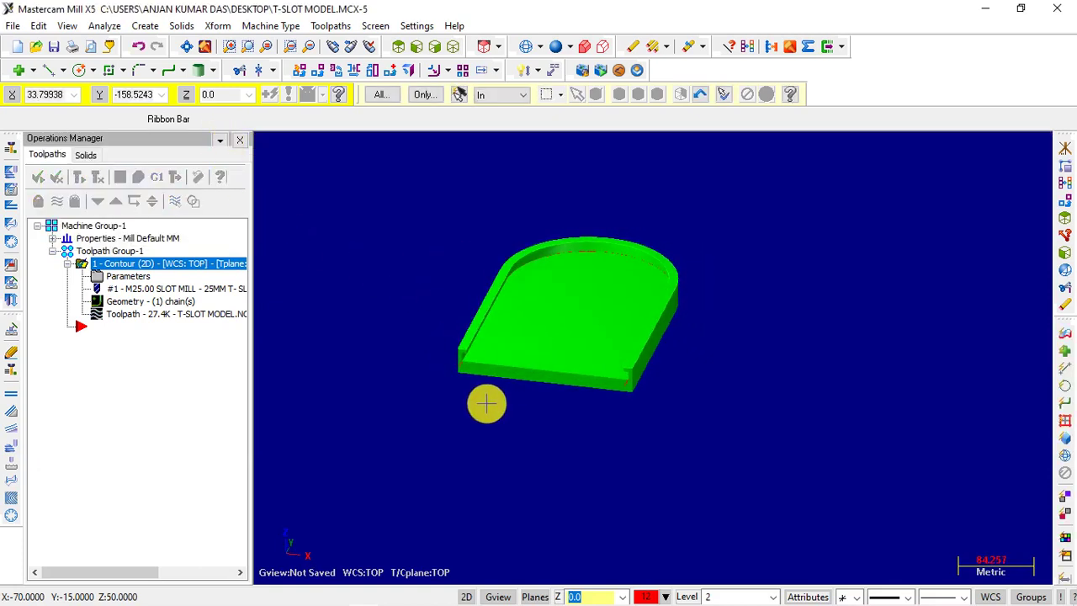
{"action": "left_click", "coordinate": [88, 268]}
{"action": "left_click", "coordinate": [152, 176]}
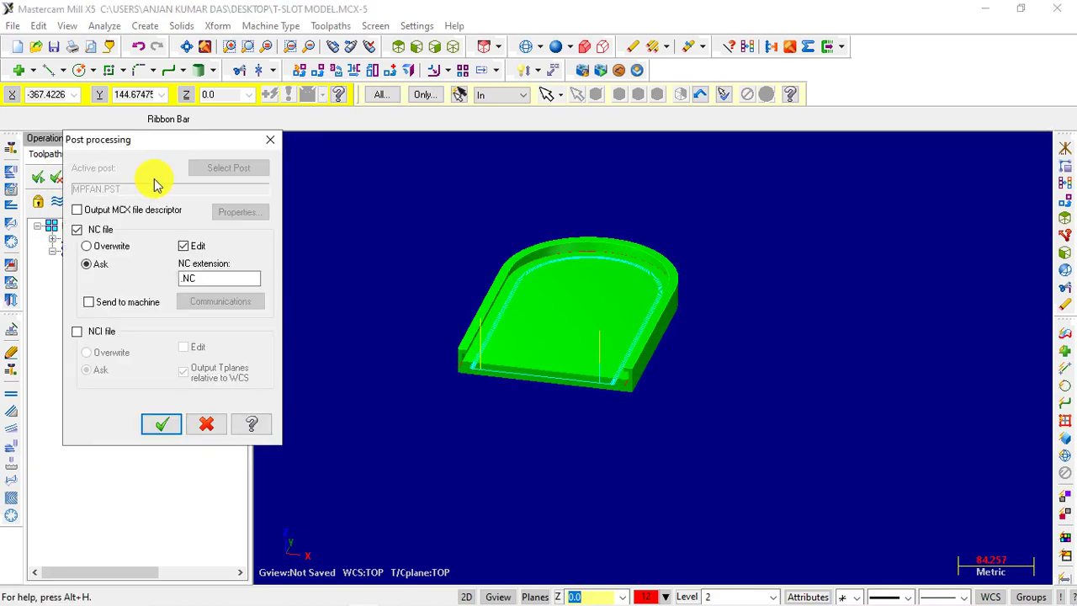
{"action": "left_click", "coordinate": [161, 422]}
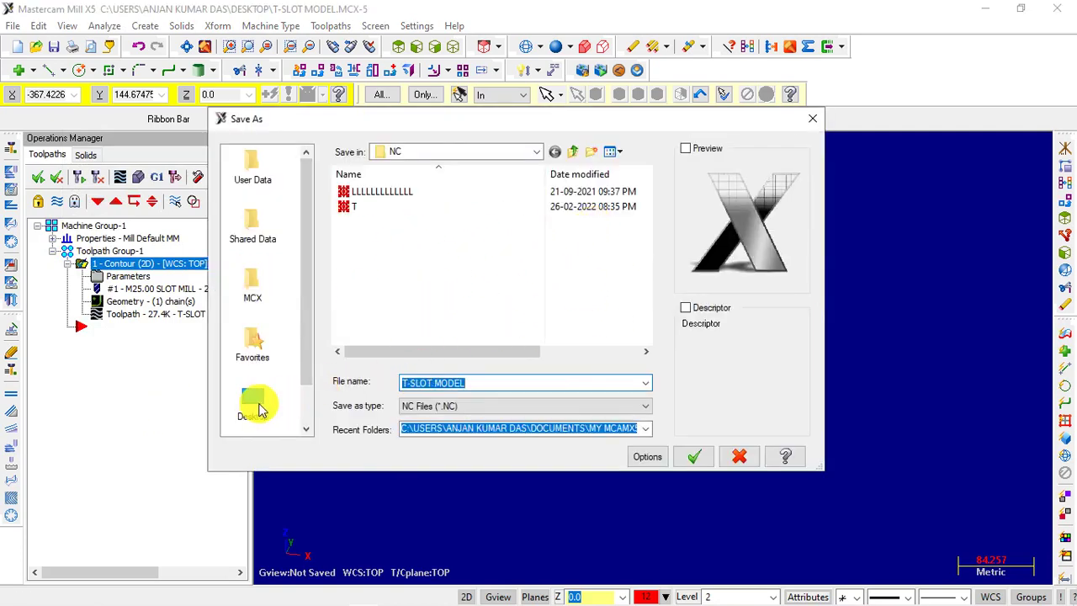
{"action": "left_click", "coordinate": [248, 408]}
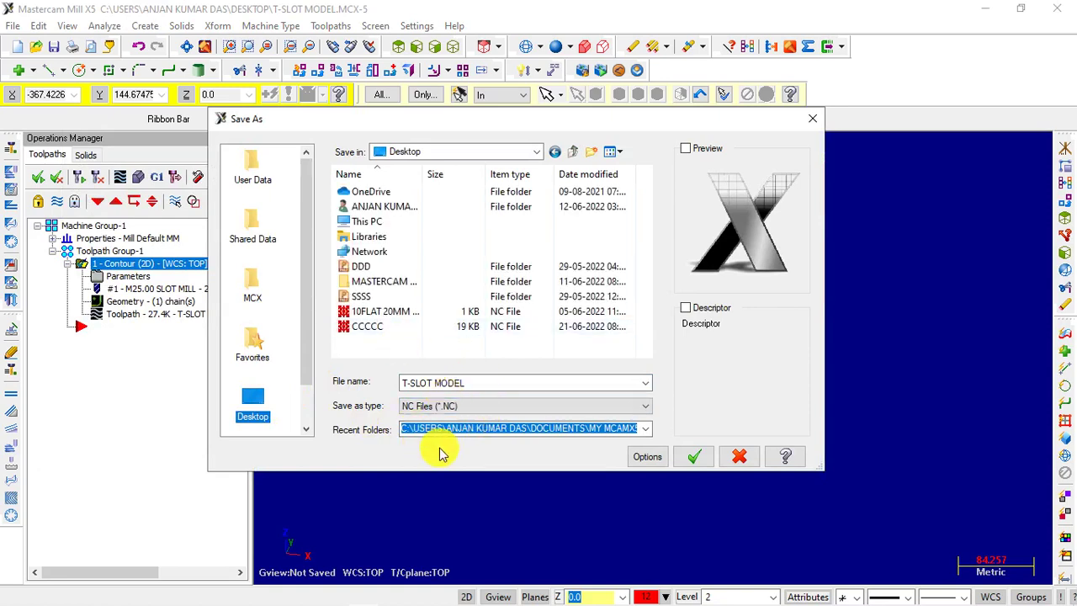
{"action": "left_click", "coordinate": [690, 459]}
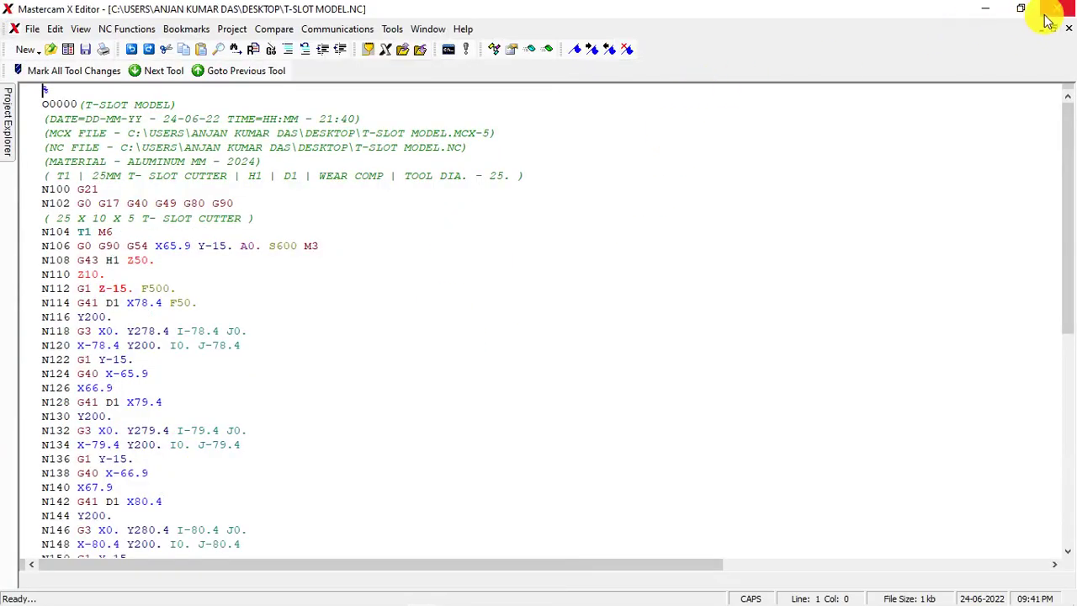
- Close the NC listing, minimize Mastercam, and open T-SLOT MODEL.NC from the Desktop
{"action": "left_click", "coordinate": [1050, 15]}
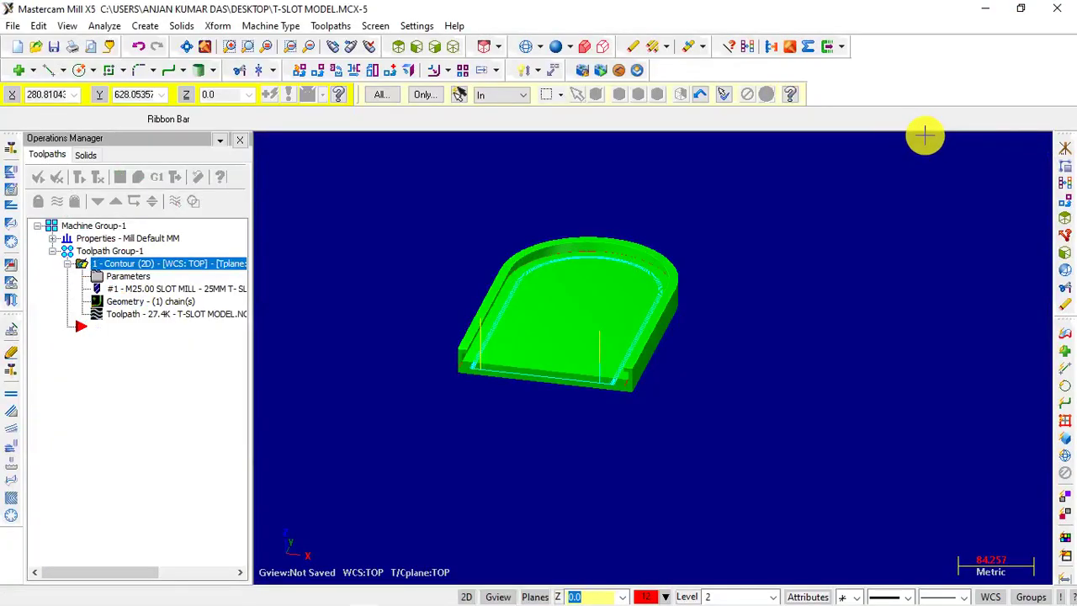
{"action": "left_click", "coordinate": [981, 17]}
{"action": "left_click", "coordinate": [287, 510]}
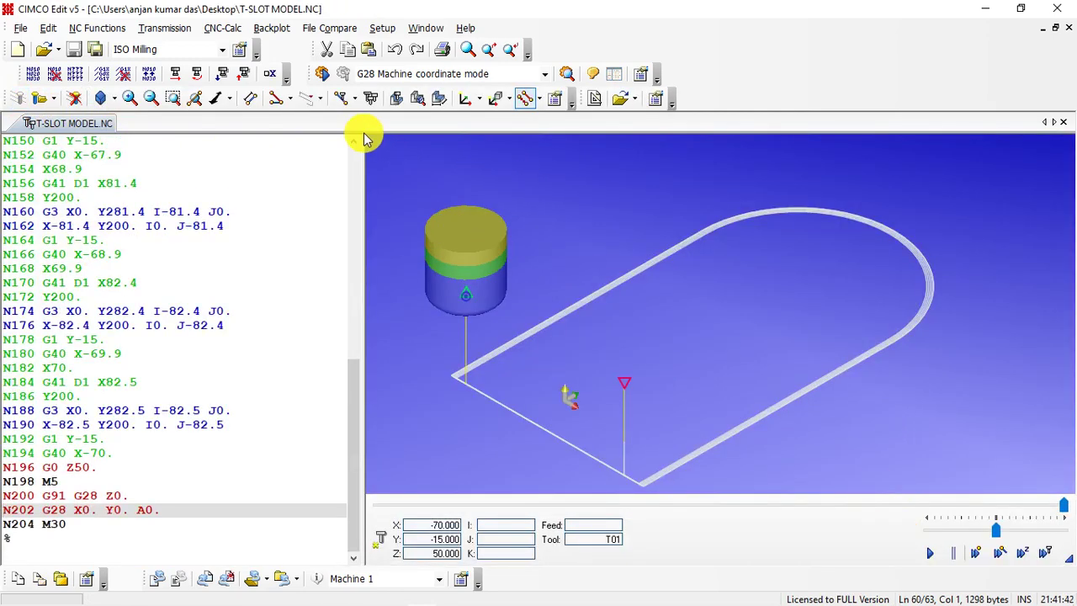
- Hide the tool and replay the T-SLOT MODEL.NC backplot, rotating to separate the contour passes
{"action": "scroll", "coordinate": [481, 296], "scroll_direction": "down", "scroll_amount": 1}
{"action": "scroll", "coordinate": [497, 250], "scroll_direction": "down", "scroll_amount": 1}
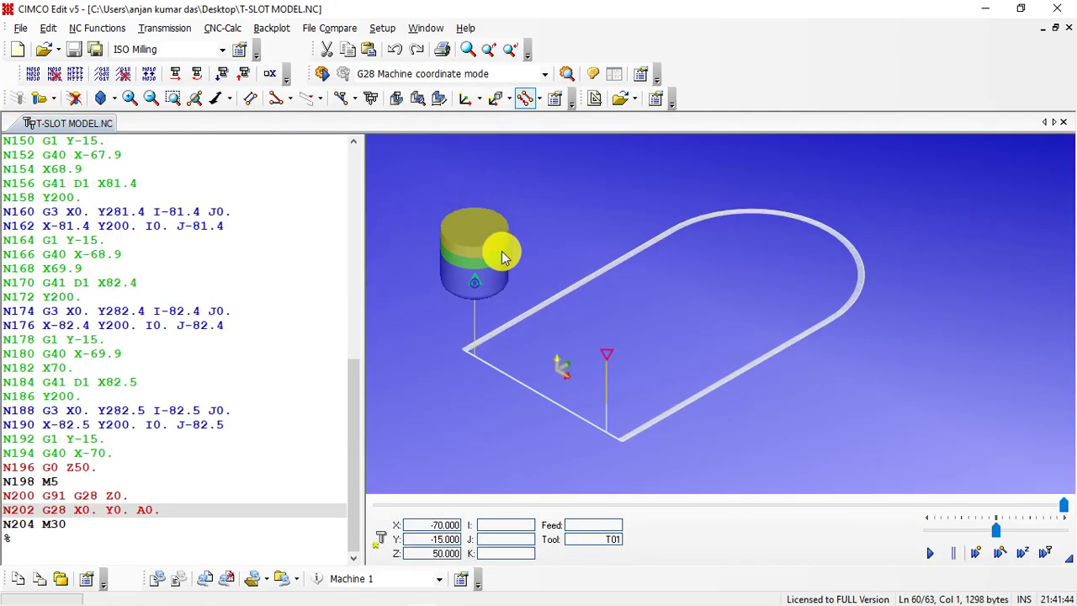
{"action": "left_click", "coordinate": [341, 101]}
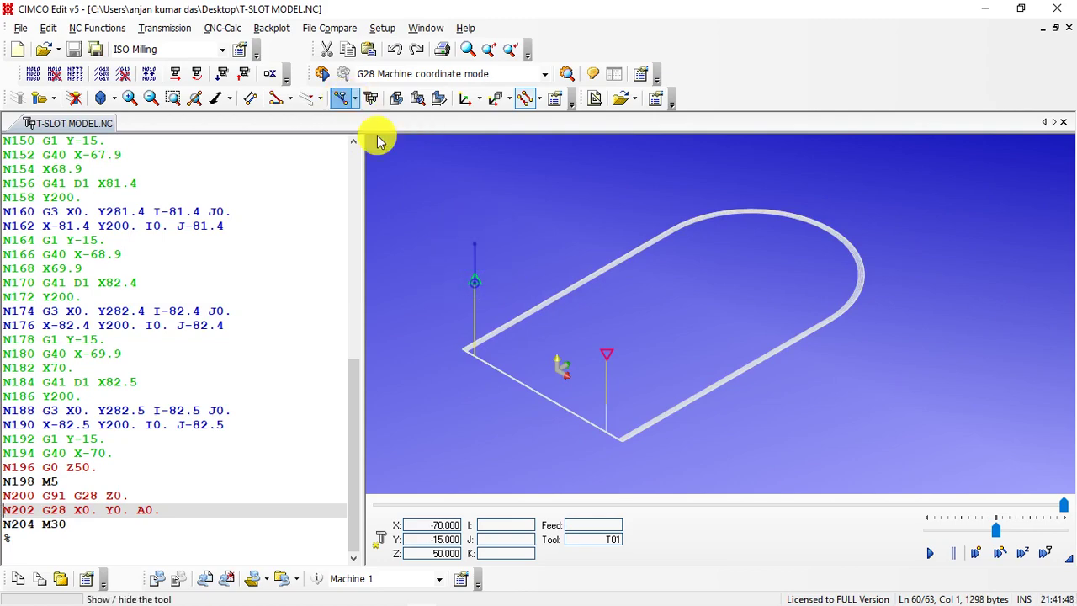
{"action": "left_click", "coordinate": [932, 554]}
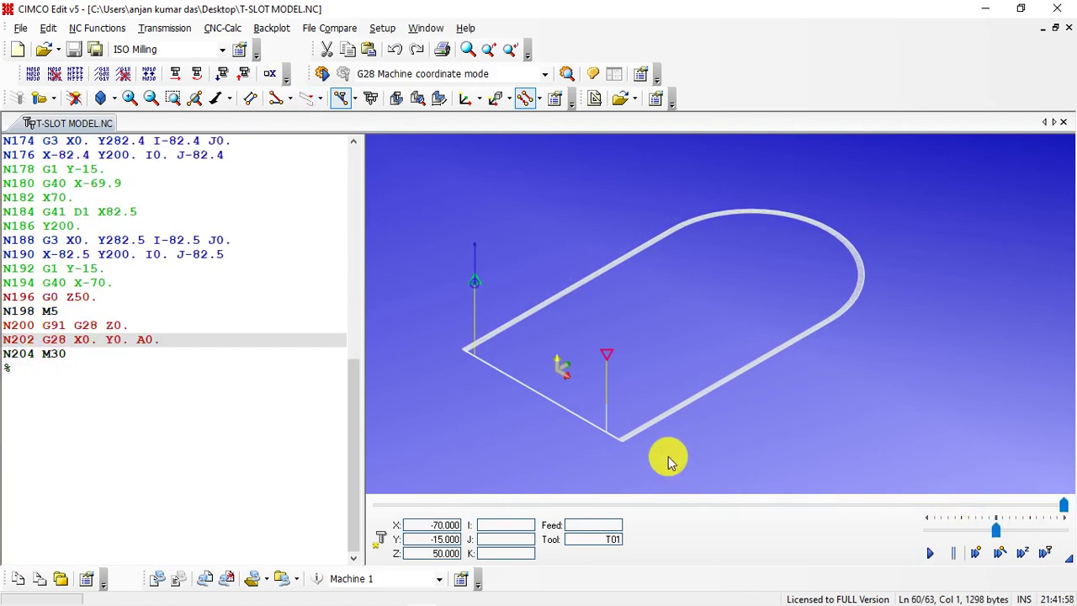
{"action": "scroll", "coordinate": [629, 450], "scroll_direction": "up", "scroll_amount": 3}
{"action": "scroll", "coordinate": [606, 450], "scroll_direction": "up", "scroll_amount": 3}
{"action": "mouse_move", "coordinate": [619, 434]}
{"action": "left_mouse_down"}
{"action": "mouse_move", "coordinate": [637, 324]}
{"action": "mouse_move", "coordinate": [666, 300]}
{"action": "mouse_move", "coordinate": [579, 396]}
{"action": "mouse_move", "coordinate": [636, 372]}
{"action": "mouse_move", "coordinate": [685, 421]}
{"action": "left_mouse_up"}
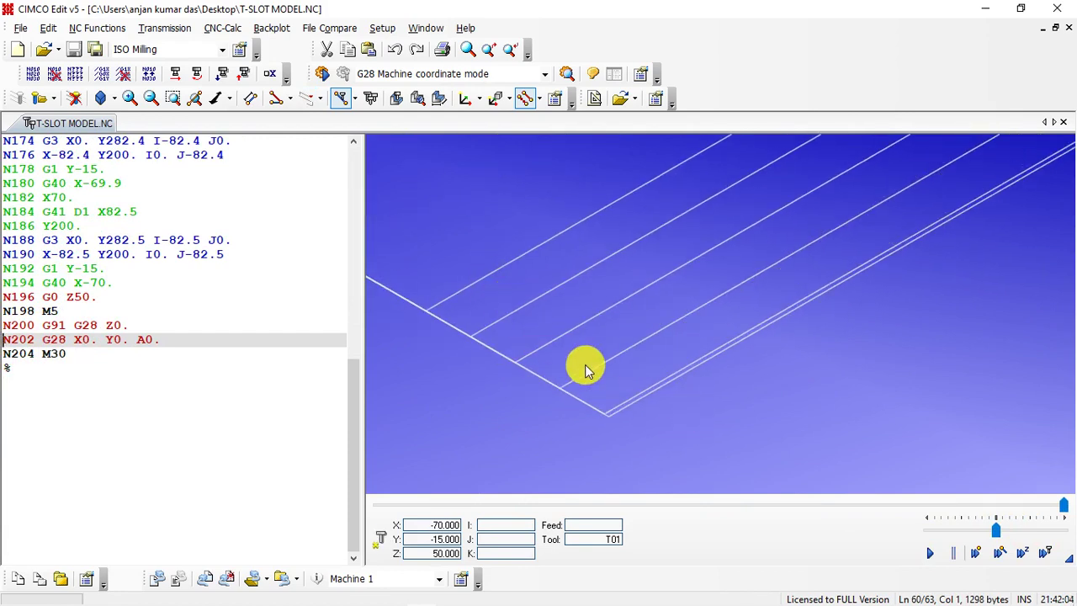
{"action": "scroll", "coordinate": [601, 374], "scroll_direction": "down", "scroll_amount": 3}
{"action": "scroll", "coordinate": [606, 361], "scroll_direction": "down", "scroll_amount": 3}
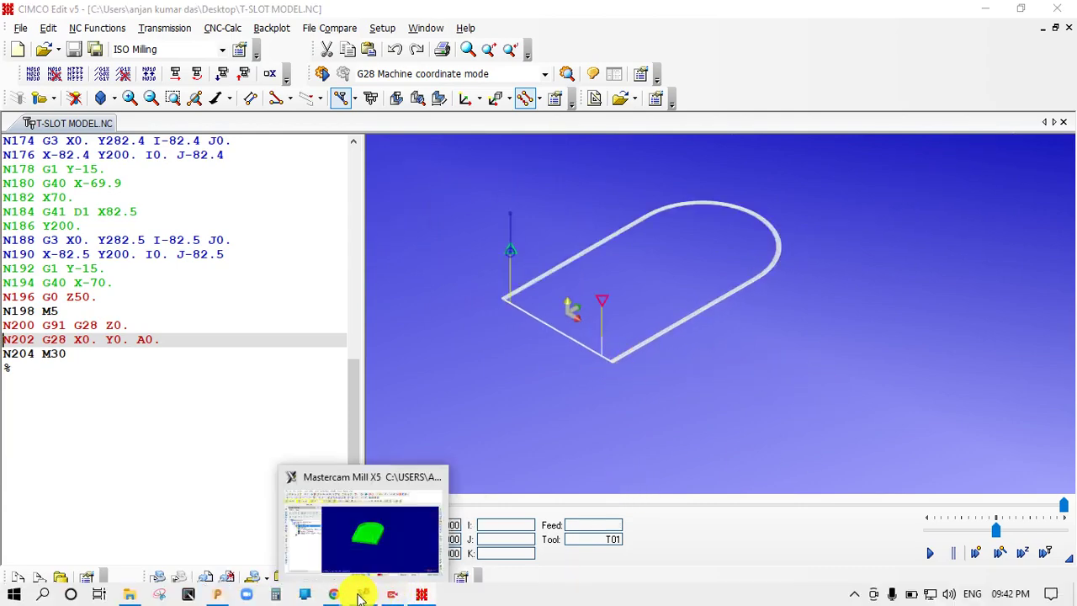
- Switch back to Mastercam Mill X5 and orbit to an oblique top view of the part
{"action": "left_click", "coordinate": [361, 594]}
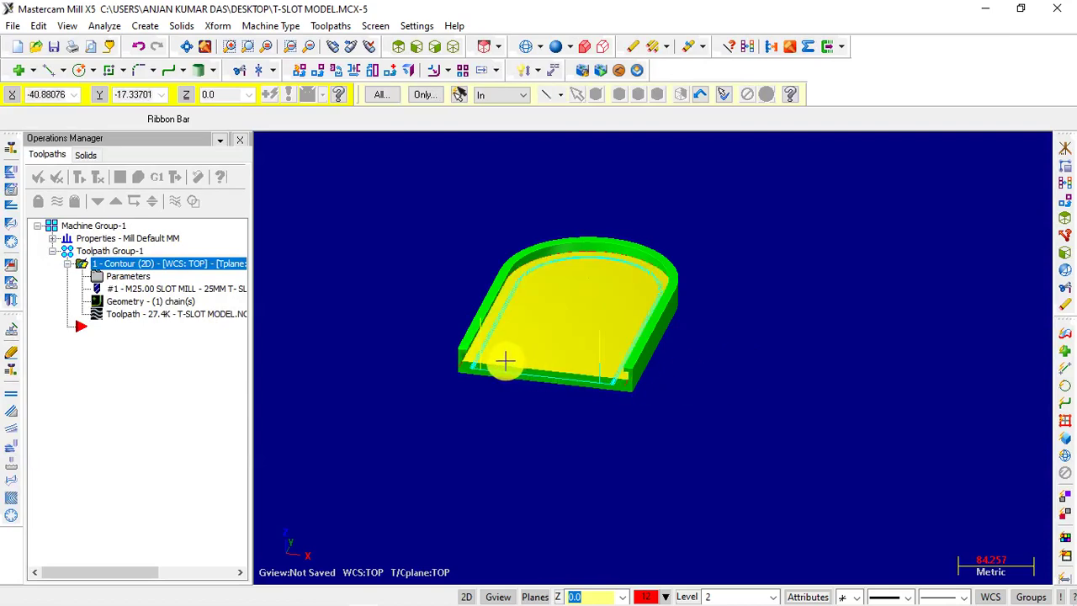
{"action": "middle_click_drag", "start_coordinate": [742, 370], "coordinate": [534, 361]}
{"action": "scroll", "coordinate": [664, 379], "scroll_direction": "up", "scroll_amount": 3}
{"action": "mouse_move", "coordinate": [627, 385]}
{"action": "middle_mouse_down"}
{"action": "mouse_move", "coordinate": [539, 404]}
{"action": "mouse_move", "coordinate": [690, 413]}
{"action": "mouse_move", "coordinate": [617, 431]}
{"action": "mouse_move", "coordinate": [594, 392]}
{"action": "mouse_move", "coordinate": [466, 272]}
{"action": "mouse_move", "coordinate": [753, 314]}
{"action": "mouse_move", "coordinate": [761, 300]}
{"action": "middle_mouse_up"}
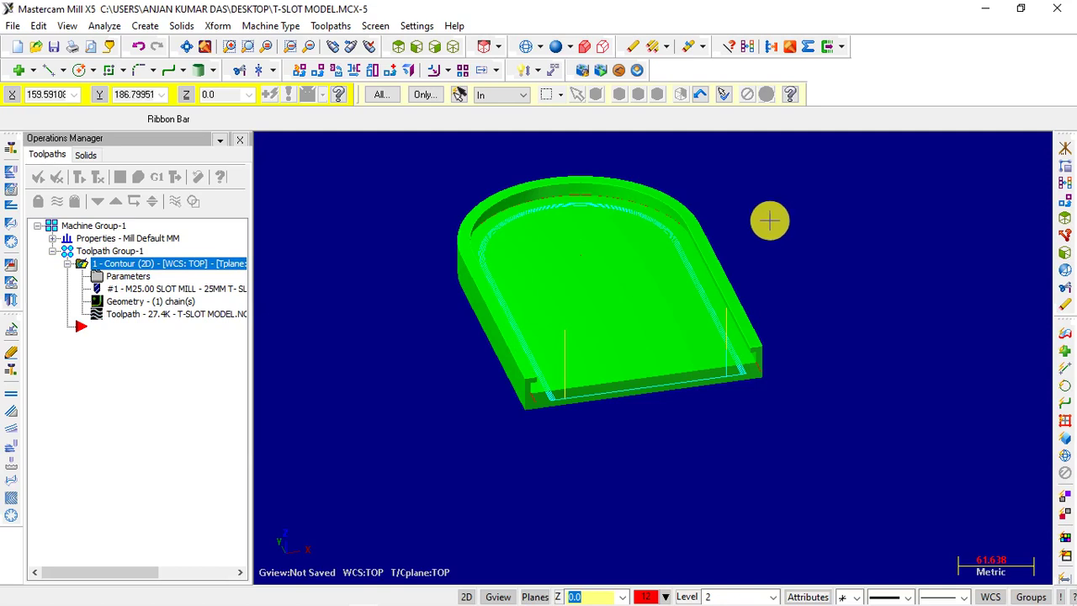
{"action": "scroll", "coordinate": [672, 168], "scroll_direction": "up", "scroll_amount": 1}
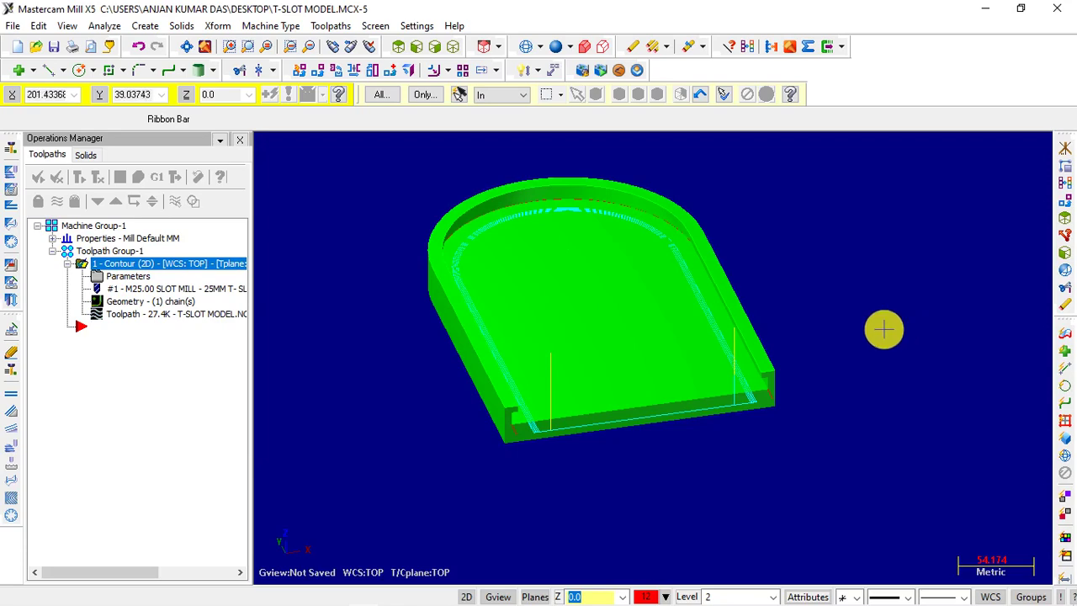
{"action": "scroll", "coordinate": [661, 379], "scroll_direction": "up", "scroll_amount": 1}
{"action": "scroll", "coordinate": [683, 379], "scroll_direction": "down", "scroll_amount": 1}
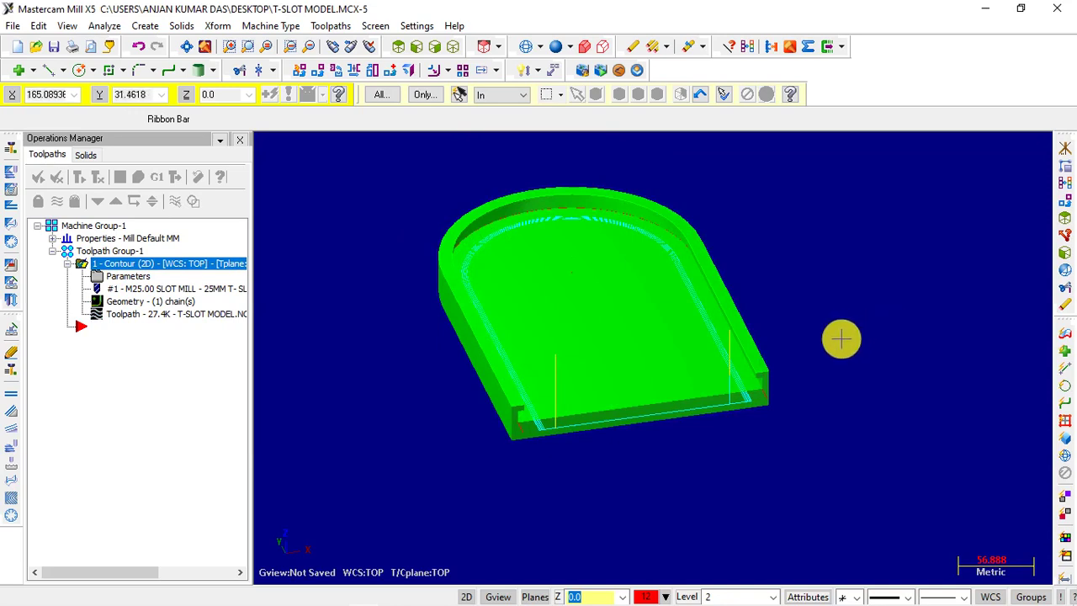
- Inspect the slot's open edge and toolpath from several oblique angles
{"action": "scroll", "coordinate": [841, 339], "scroll_direction": "up", "scroll_amount": 1}
{"action": "scroll", "coordinate": [805, 318], "scroll_direction": "down", "scroll_amount": 2}
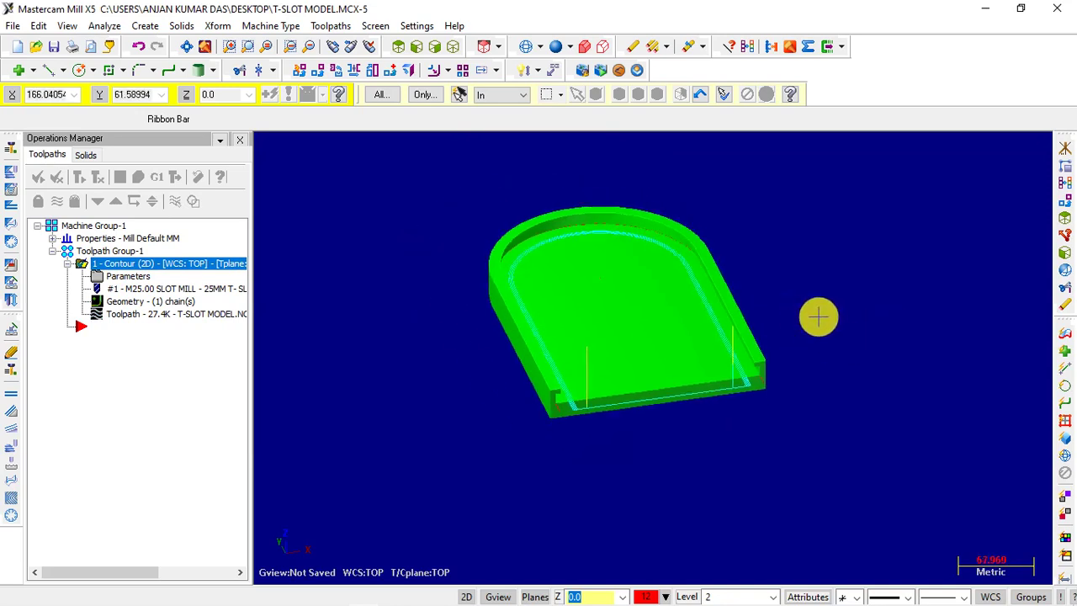
{"action": "mouse_move", "coordinate": [863, 398]}
{"action": "middle_mouse_down"}
{"action": "mouse_move", "coordinate": [911, 401]}
{"action": "mouse_move", "coordinate": [854, 411]}
{"action": "middle_mouse_up"}
{"action": "scroll", "coordinate": [497, 394], "scroll_direction": "up", "scroll_amount": 1}
{"action": "scroll", "coordinate": [501, 397], "scroll_direction": "up", "scroll_amount": 2}
{"action": "scroll", "coordinate": [501, 397], "scroll_direction": "down", "scroll_amount": 2}
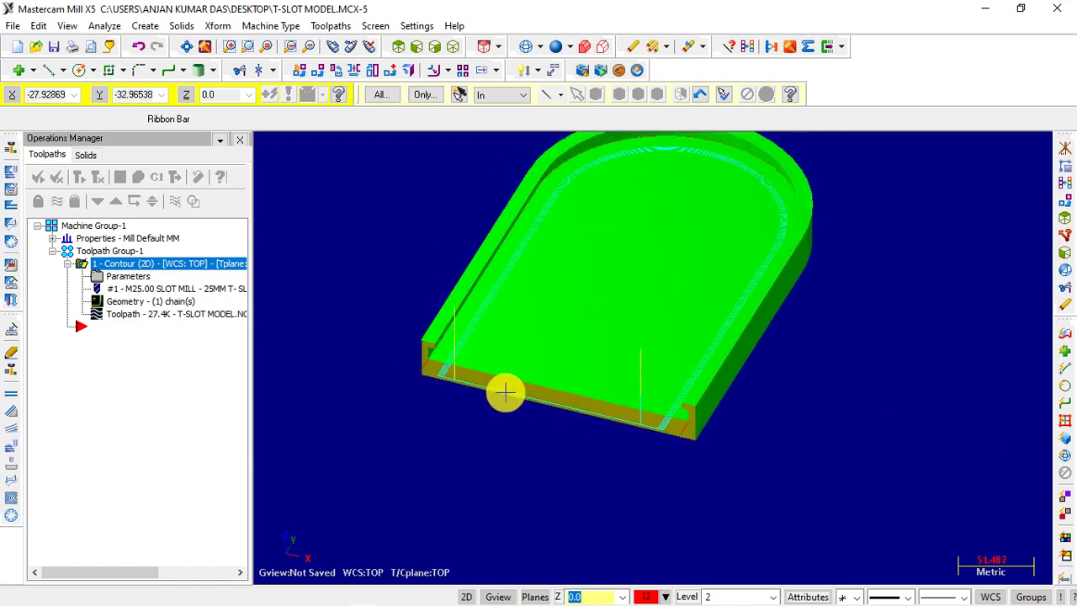
{"action": "middle_click_drag", "start_coordinate": [746, 433], "coordinate": [796, 429]}
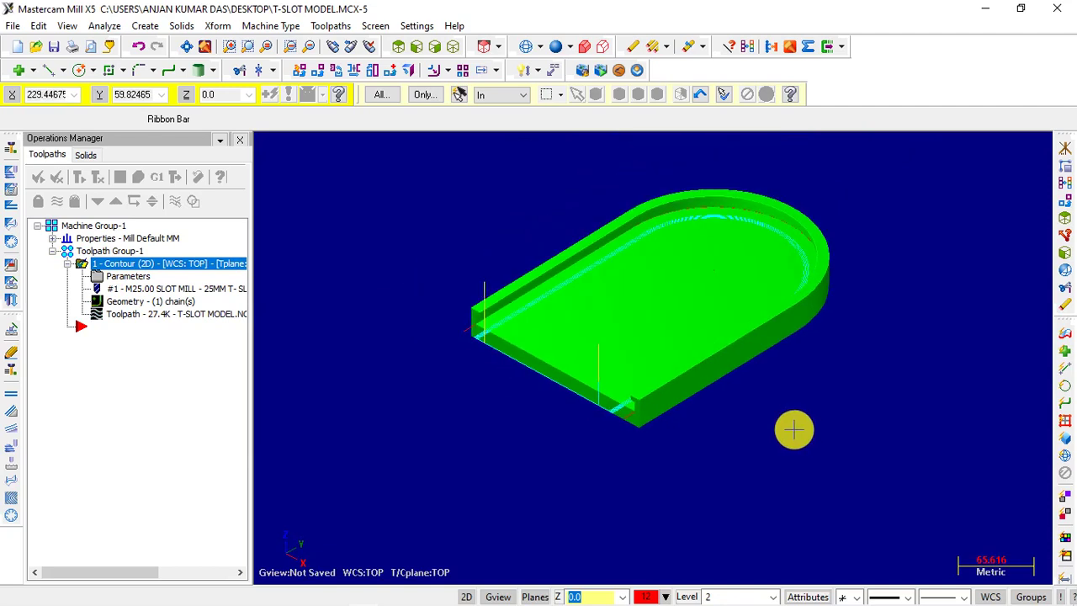
{"action": "mouse_move", "coordinate": [618, 413]}
{"action": "middle_mouse_down"}
{"action": "mouse_move", "coordinate": [796, 398]}
{"action": "mouse_move", "coordinate": [838, 381]}
{"action": "middle_mouse_up"}
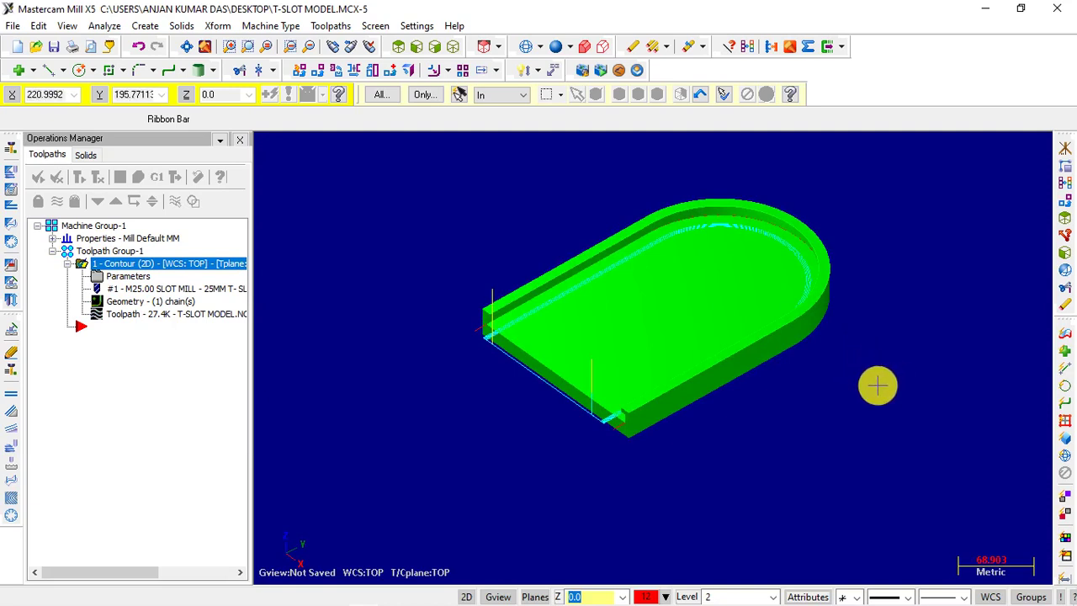
{"action": "mouse_move", "coordinate": [877, 385]}
{"action": "middle_mouse_down"}
{"action": "mouse_move", "coordinate": [800, 301]}
{"action": "mouse_move", "coordinate": [940, 316]}
{"action": "middle_mouse_up"}
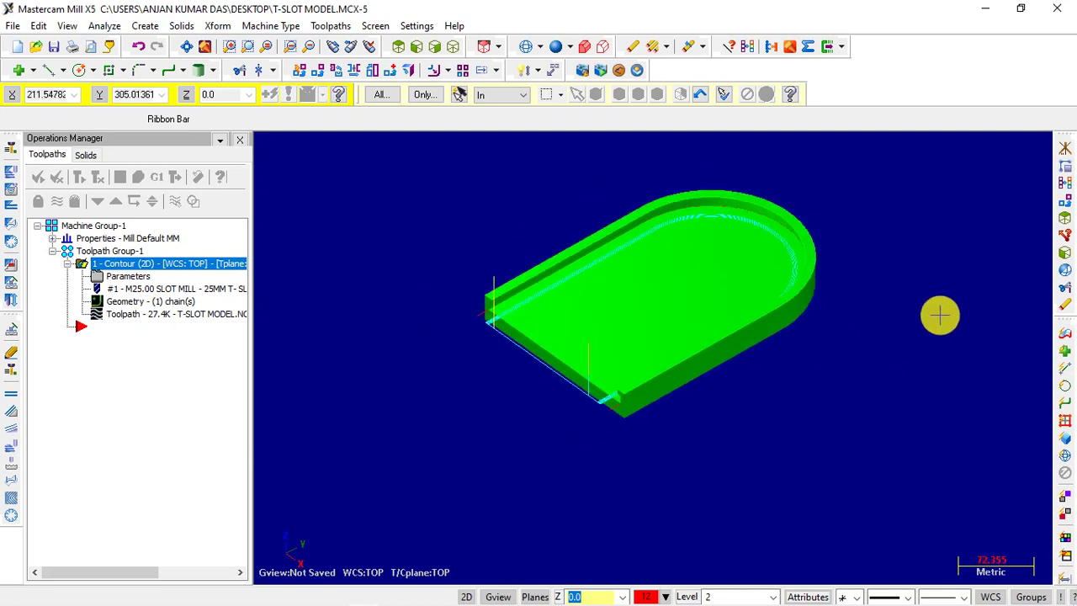